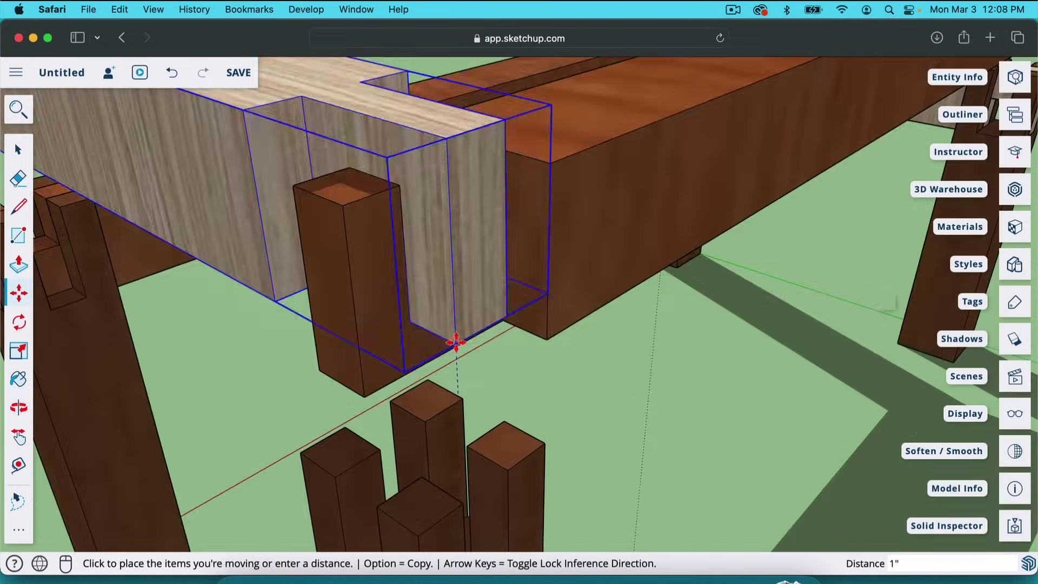
pyautogui.click(403, 344)
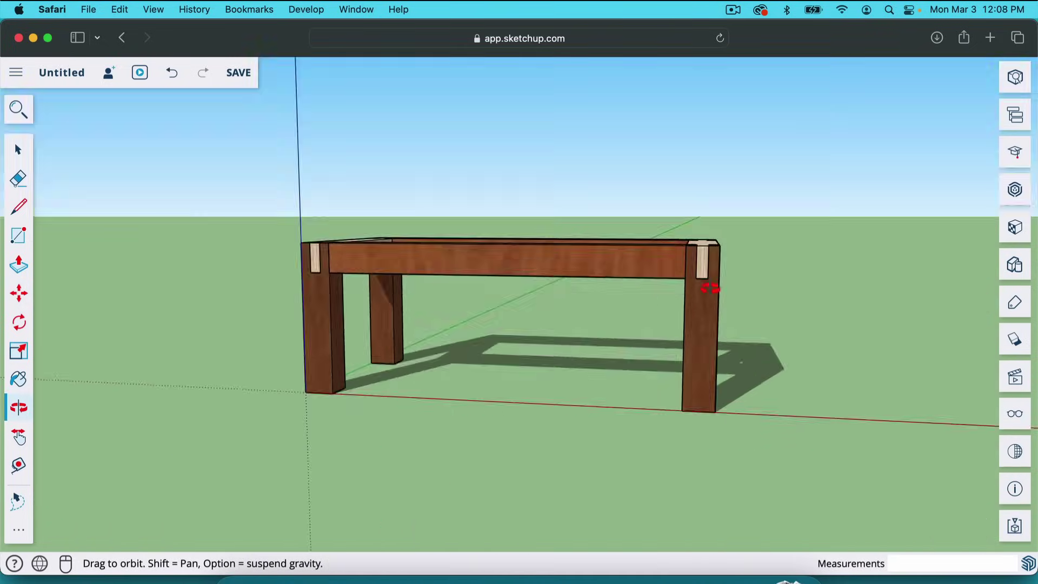
pyautogui.moveTo(649, 378); pyautogui.dragTo(420, 328)
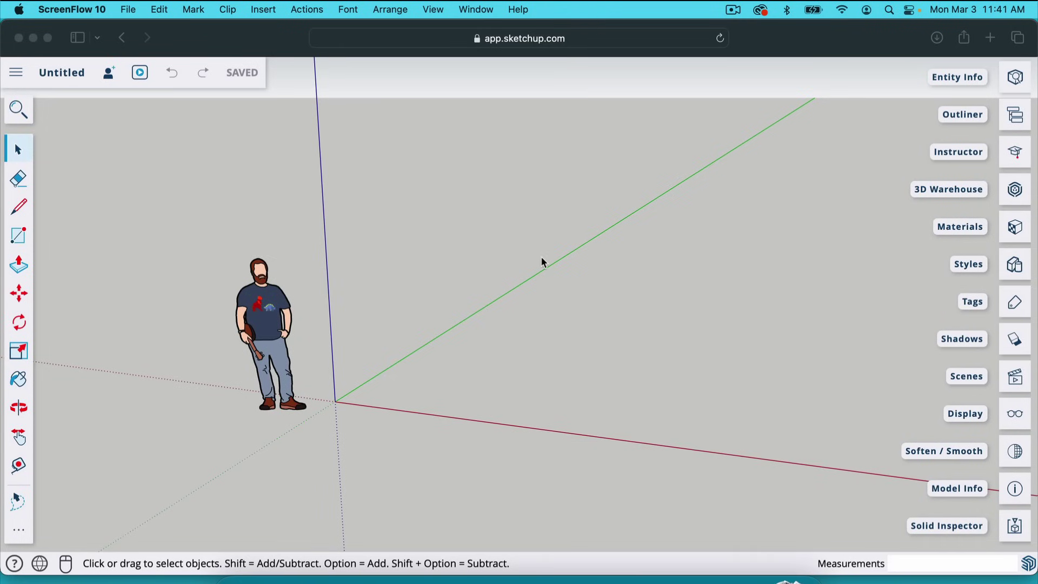
pyautogui.scroll(1, 624, 377)
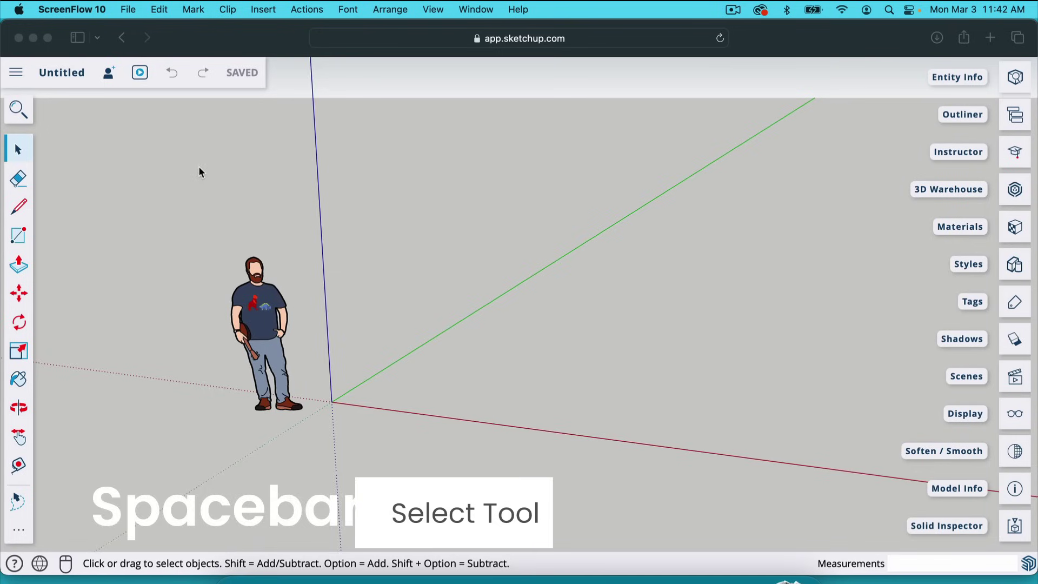
# - Try deleting the human scale figure, and undo the deletion
pyautogui.click(259, 301)
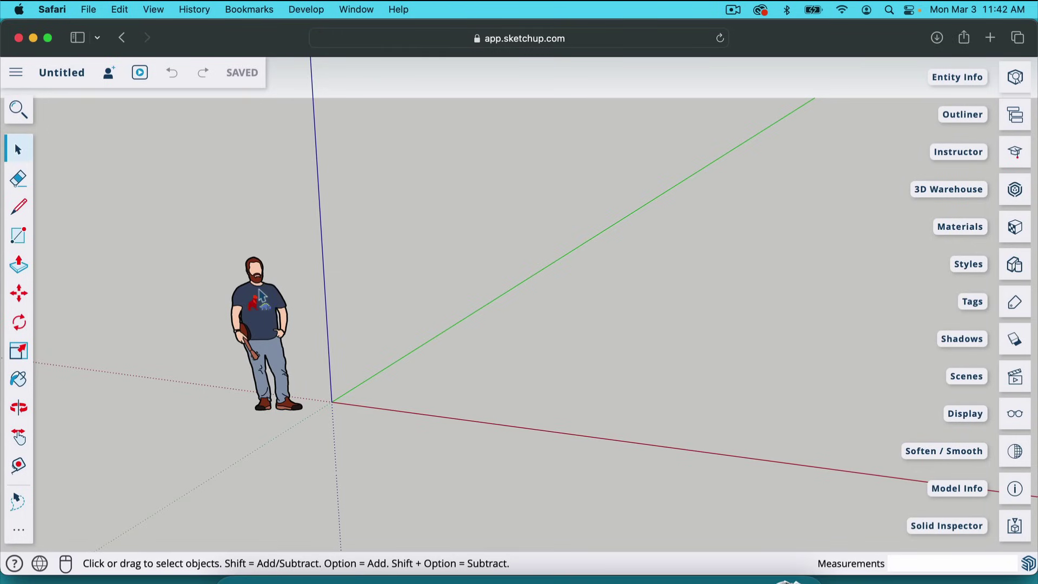
pyautogui.click(259, 289)
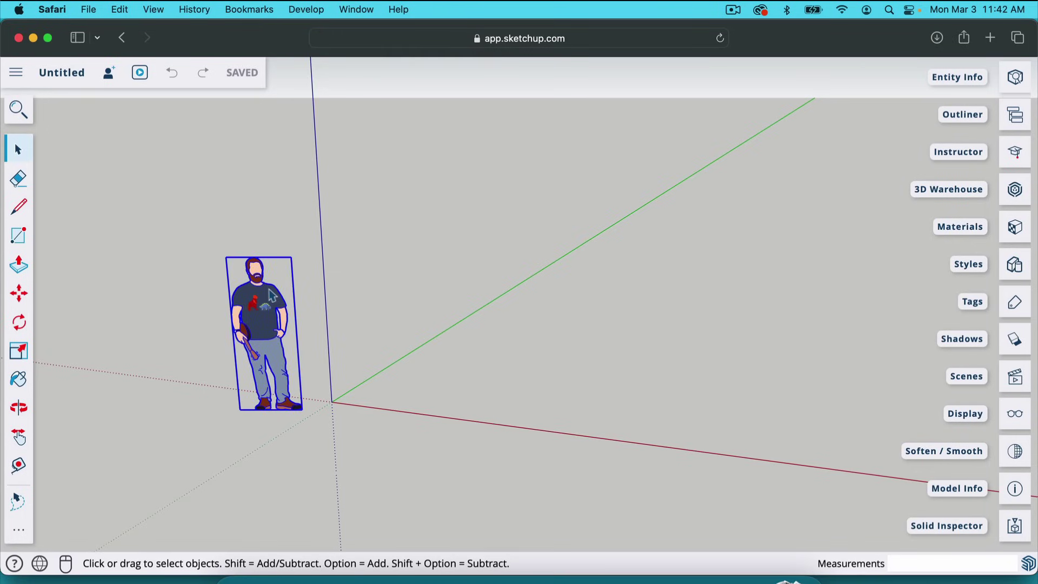
pyautogui.press('Delete')
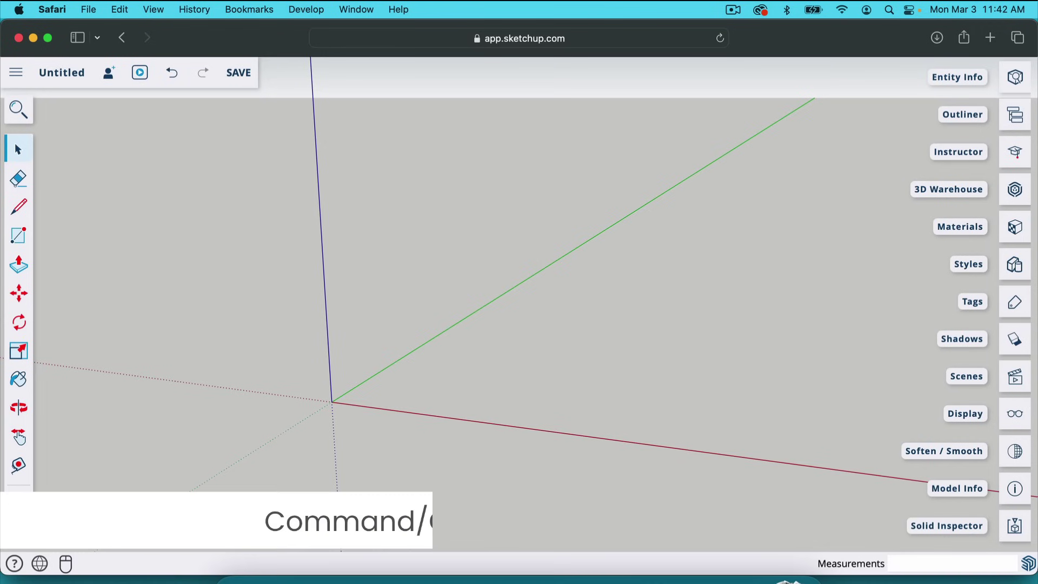
pyautogui.press('super+z')
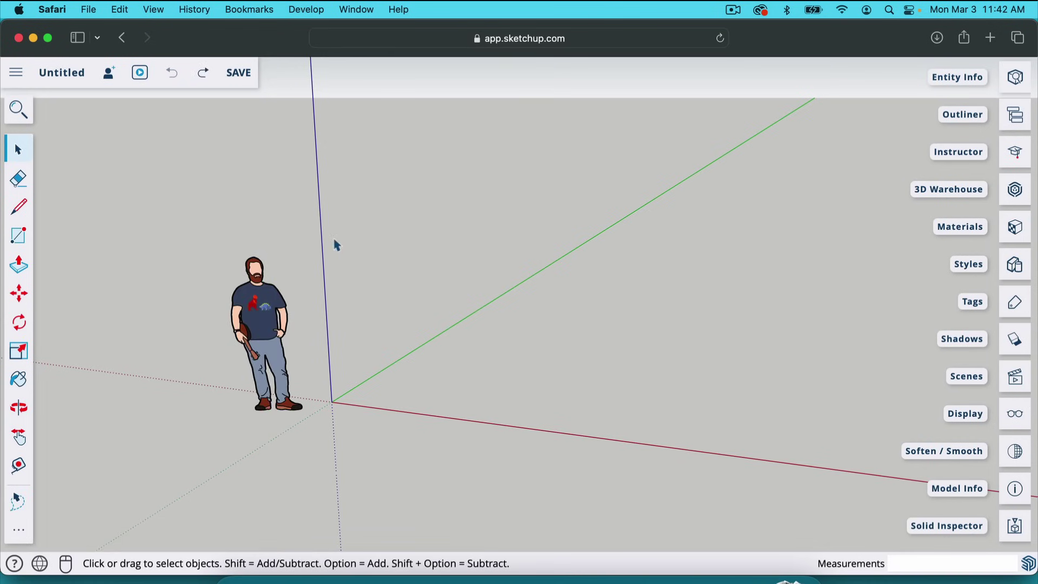
# - Practise selecting the human figure with crossing and enclosing selection windows, clearing the selection after each try
pyautogui.moveTo(281, 237); pyautogui.dragTo(219, 289)
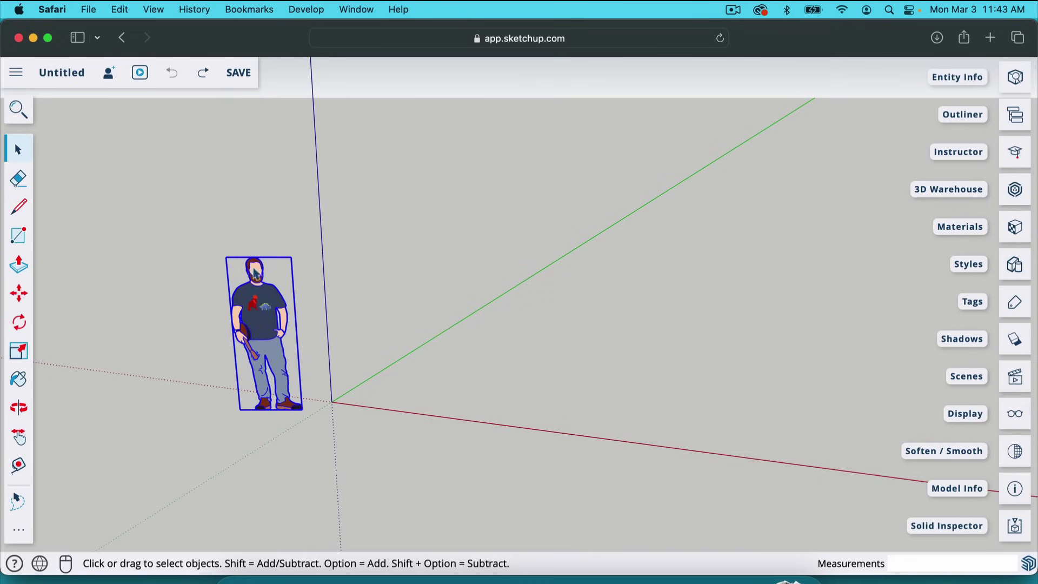
pyautogui.click(336, 244)
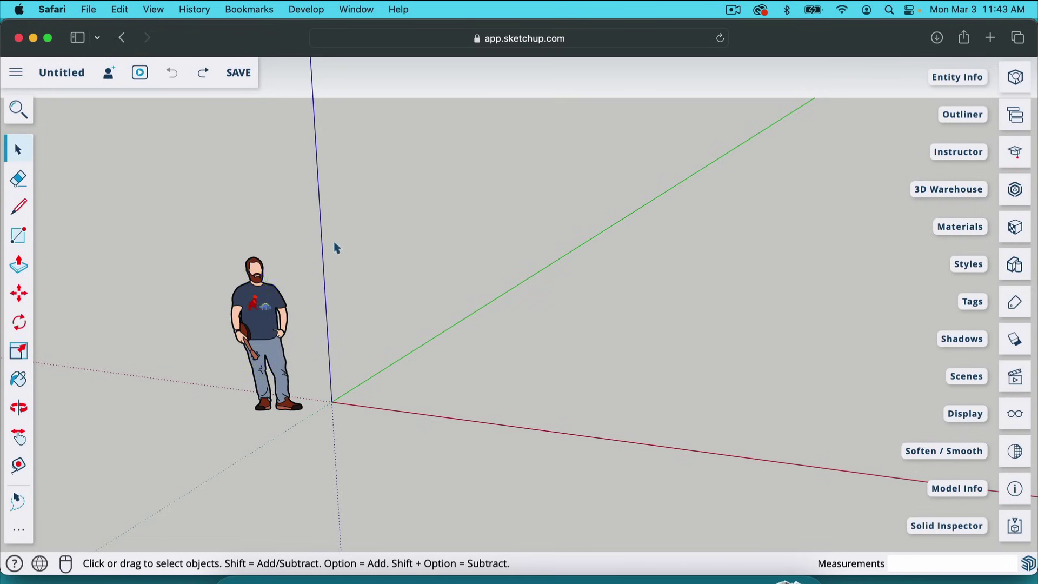
pyautogui.moveTo(184, 218); pyautogui.dragTo(312, 285)
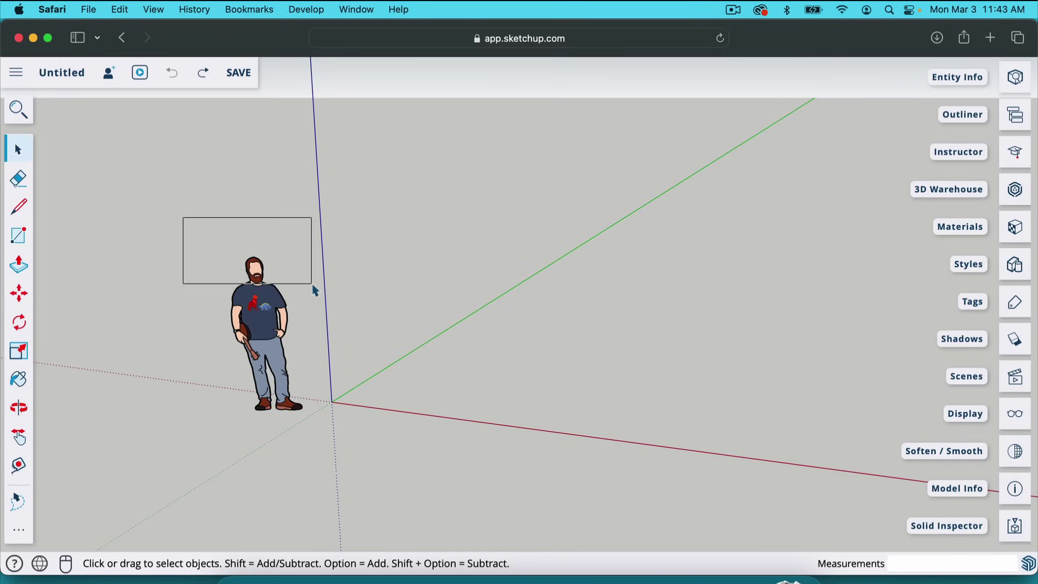
pyautogui.moveTo(312, 286); pyautogui.dragTo(314, 288)
pyautogui.moveTo(135, 215); pyautogui.dragTo(359, 427)
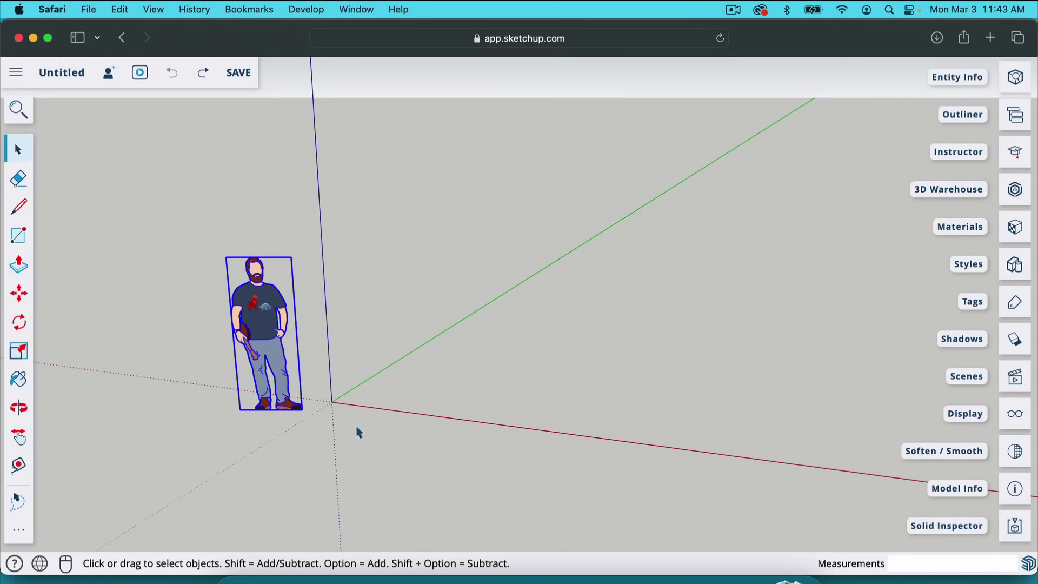
pyautogui.click(371, 343)
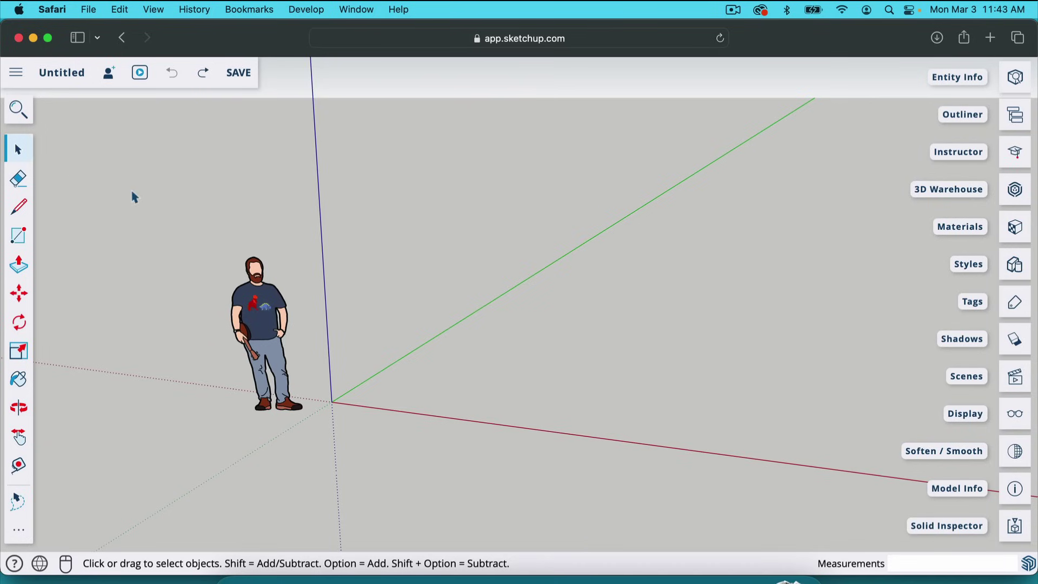
# - Delete the human scale figure from the model
pyautogui.click(269, 290)
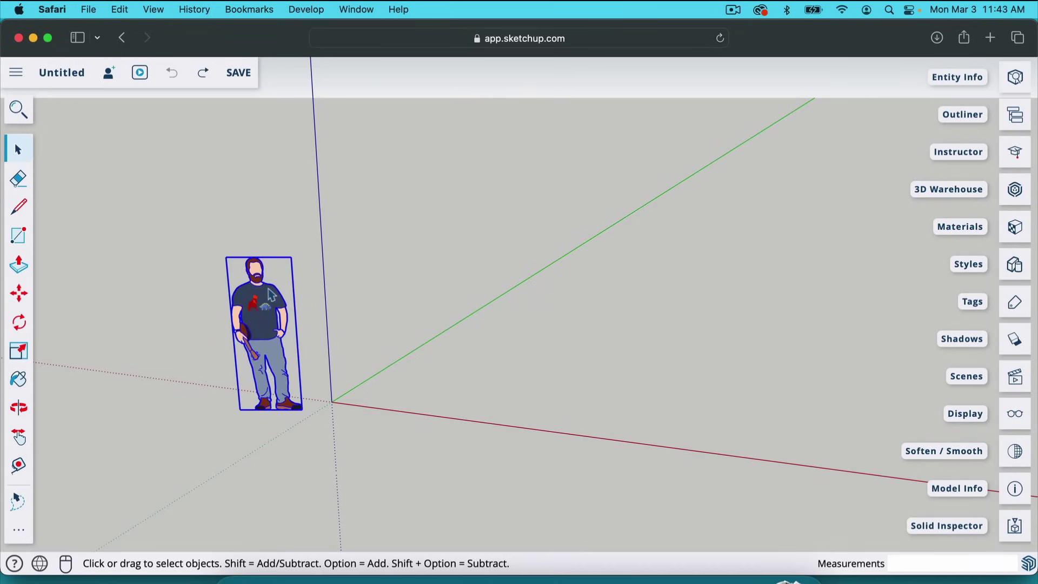
pyautogui.press('Delete')
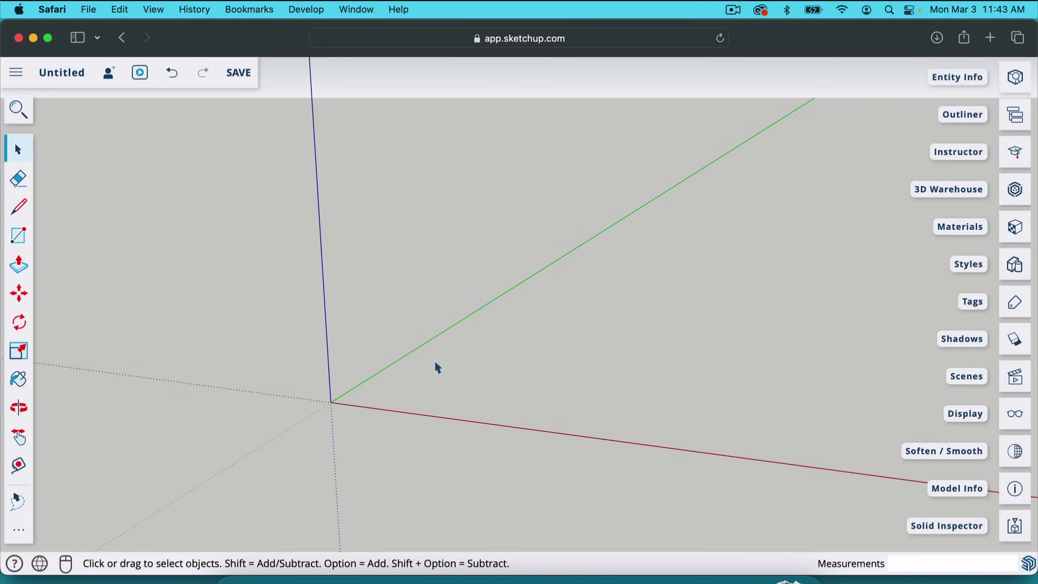
pyautogui.scroll(5, 438, 368)
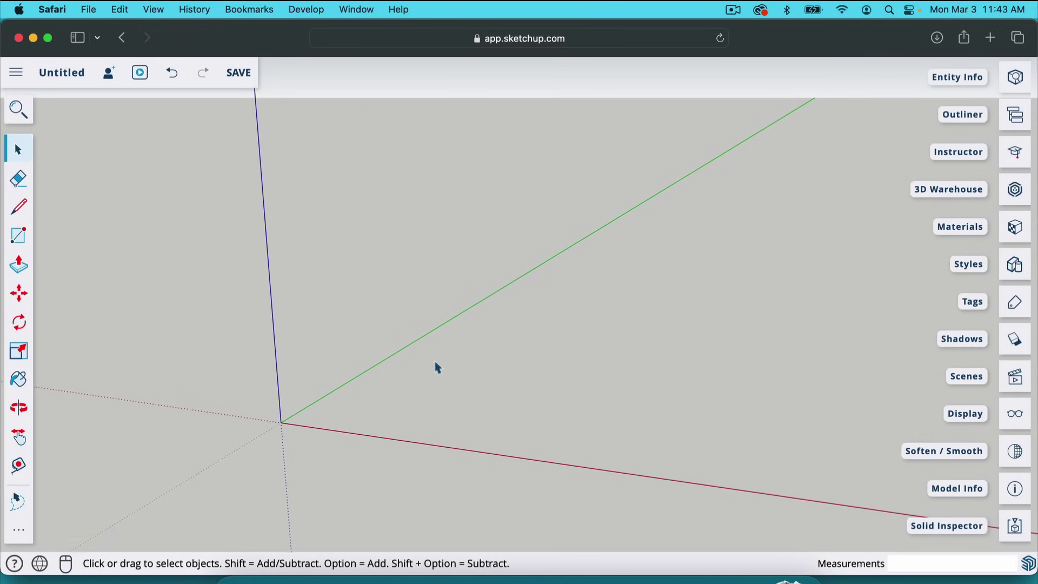
pyautogui.scroll(1, 438, 367)
pyautogui.scroll(-3, 438, 368)
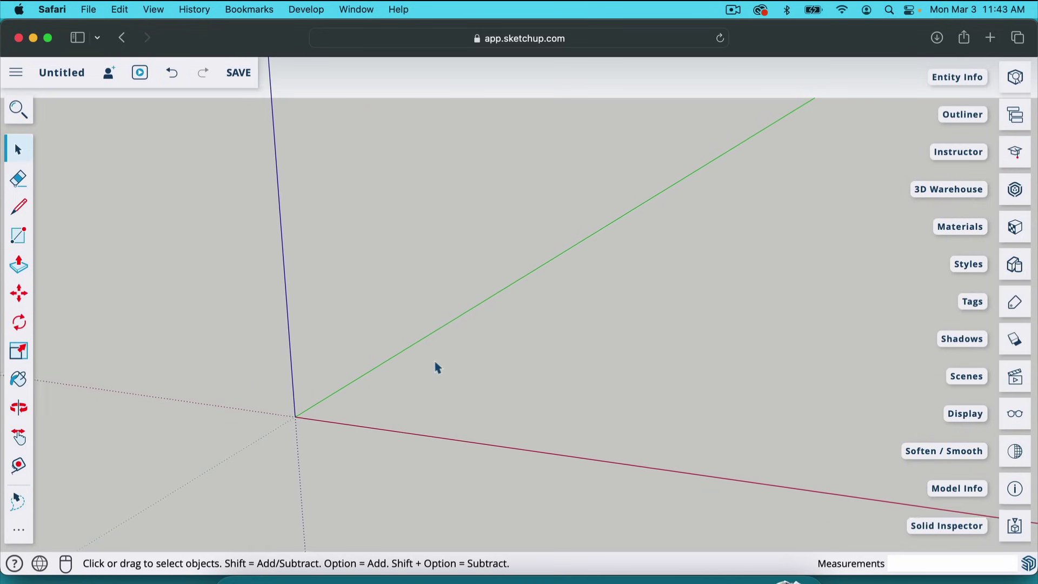
pyautogui.scroll(-3, 438, 367)
pyautogui.scroll(2, 438, 368)
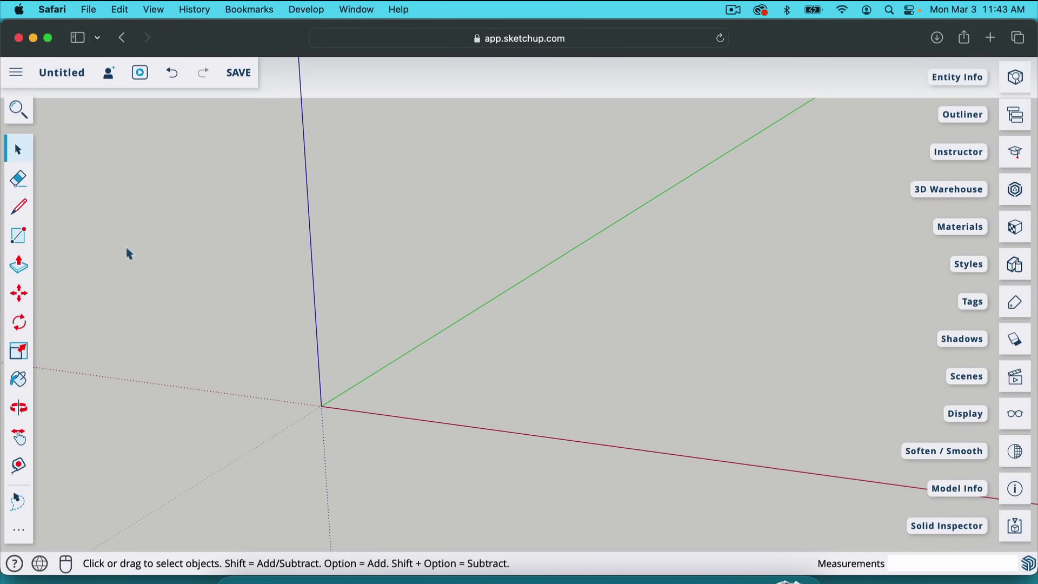
# - Draw a 3.5 by 3.5 inch rectangle on the ground plane, starting at the origin
pyautogui.press('r')
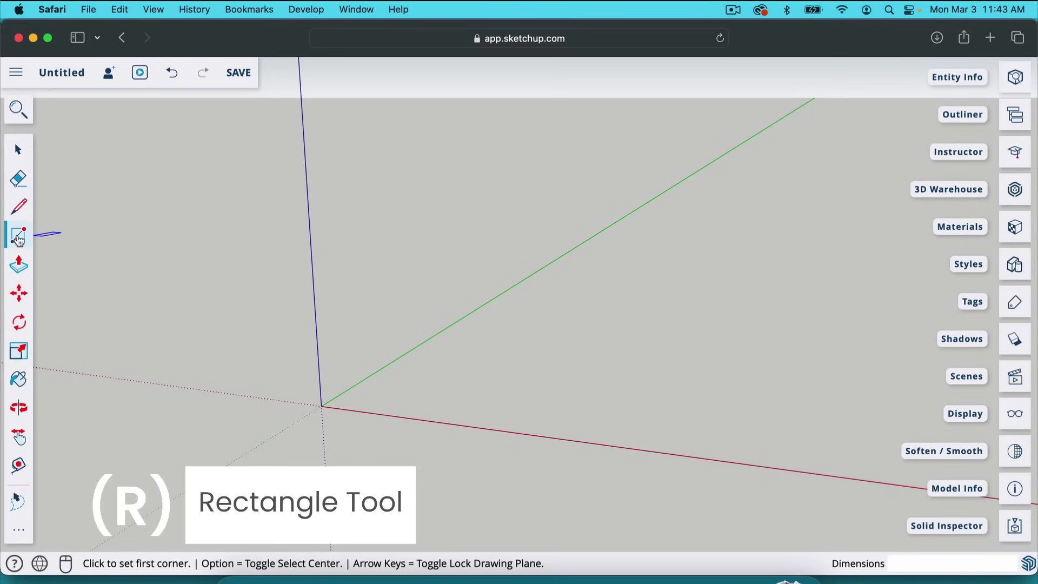
pyautogui.click(321, 406)
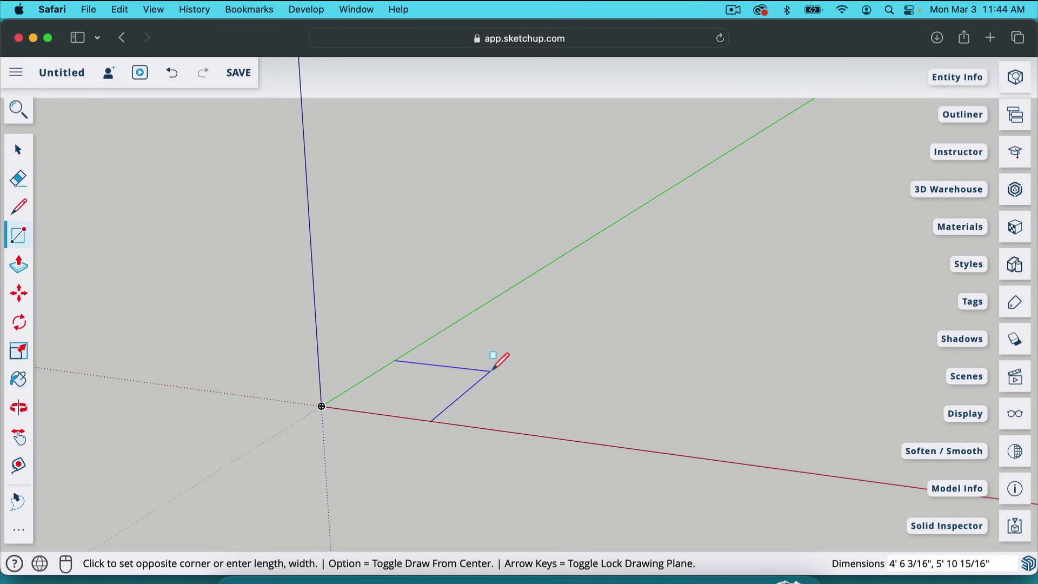
pyautogui.write('3')
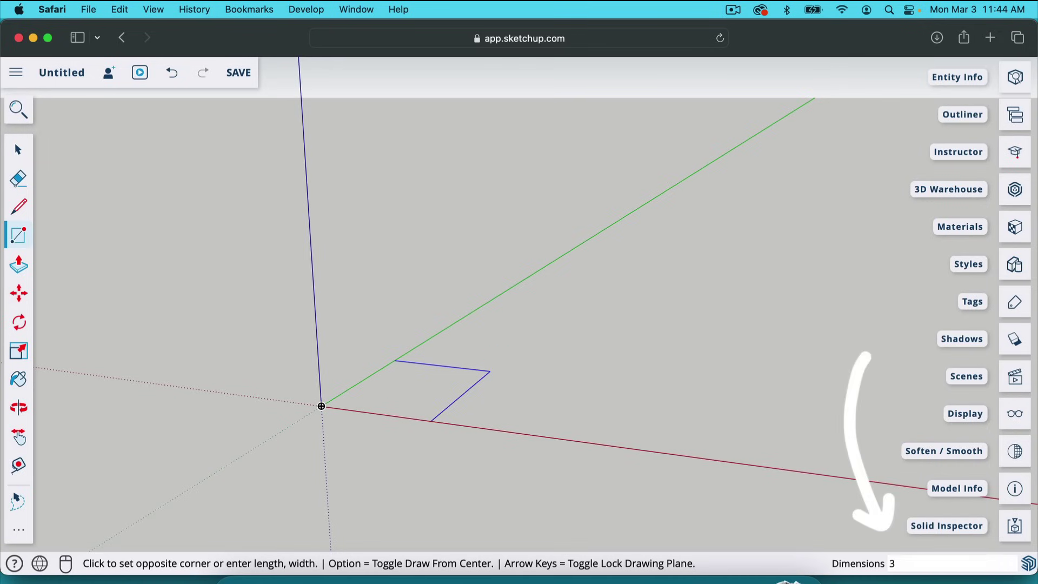
pyautogui.write('.5,3.5')
pyautogui.press('Return')
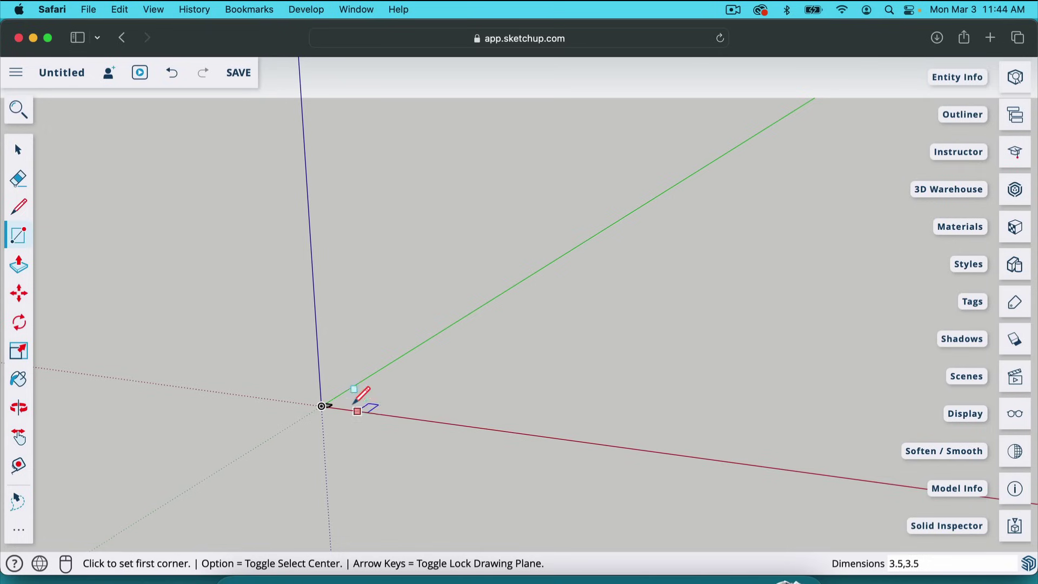
# - Push/Pull the square face at the origin upward by 1' 6" to form a table leg
pyautogui.scroll(5, 354, 398)
pyautogui.scroll(5, 352, 402)
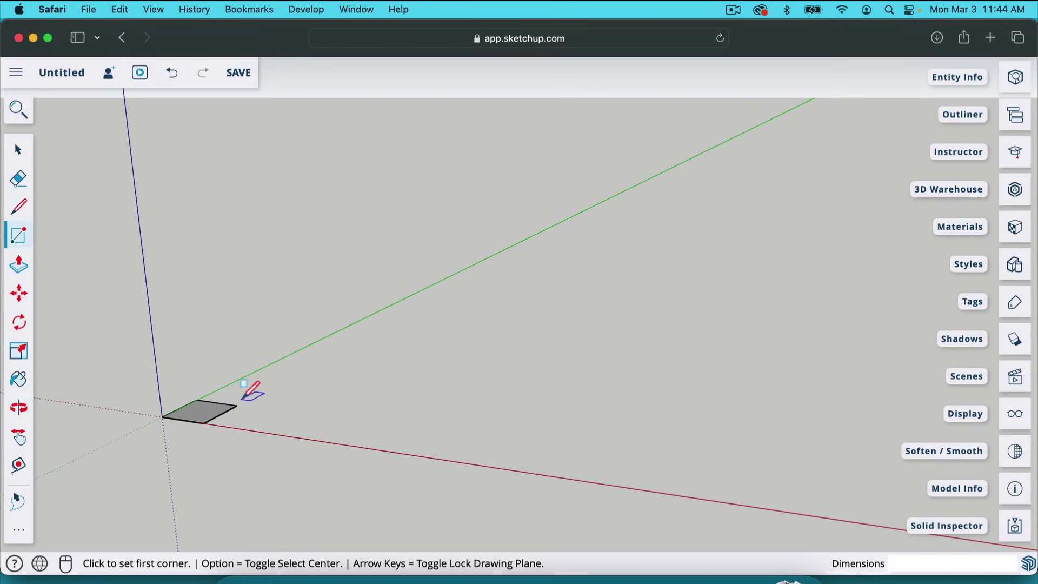
pyautogui.press('o')
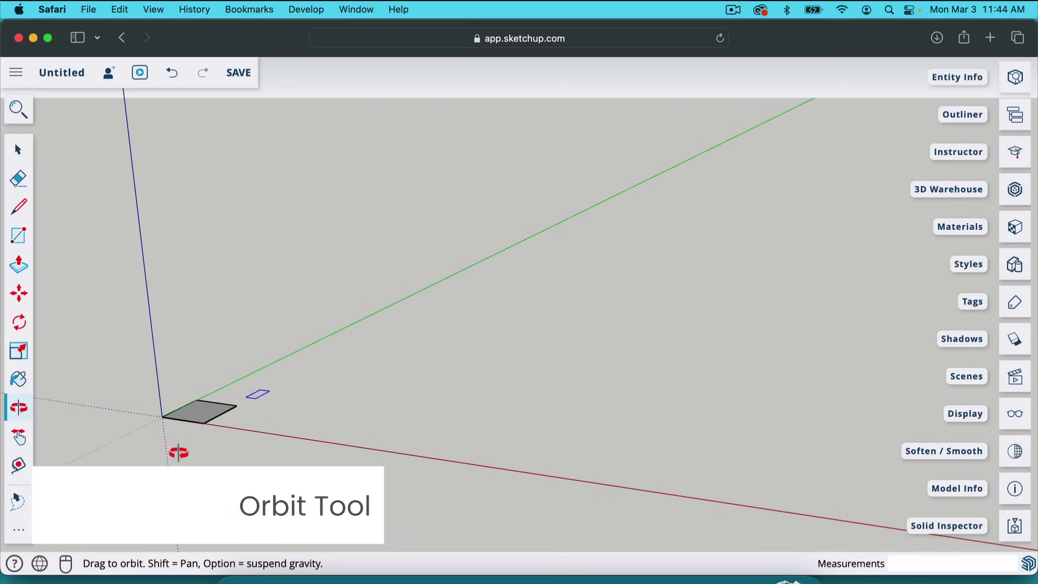
pyautogui.moveTo(274, 433); pyautogui.dragTo(436, 303)
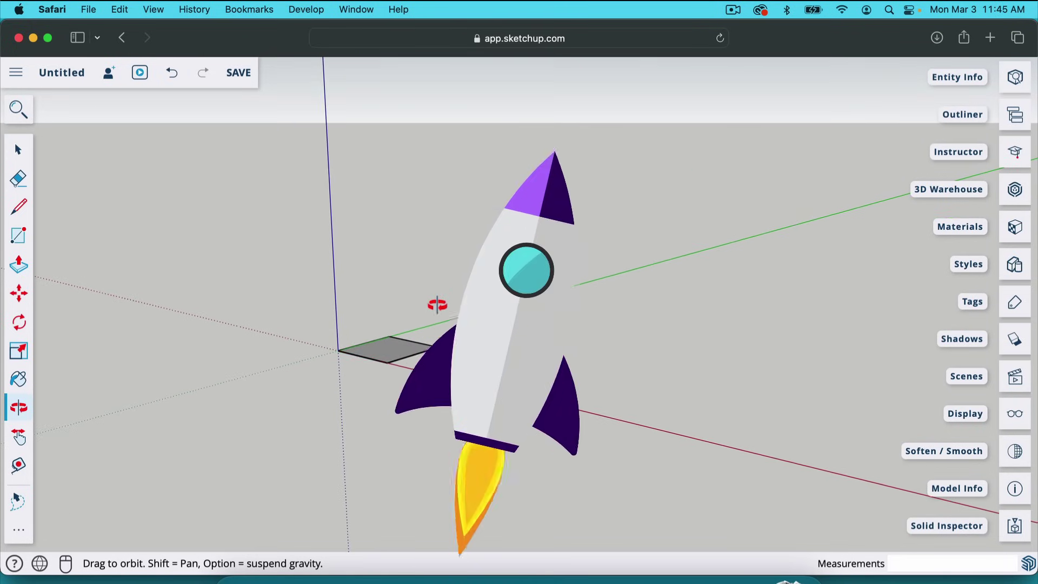
pyautogui.press('space')
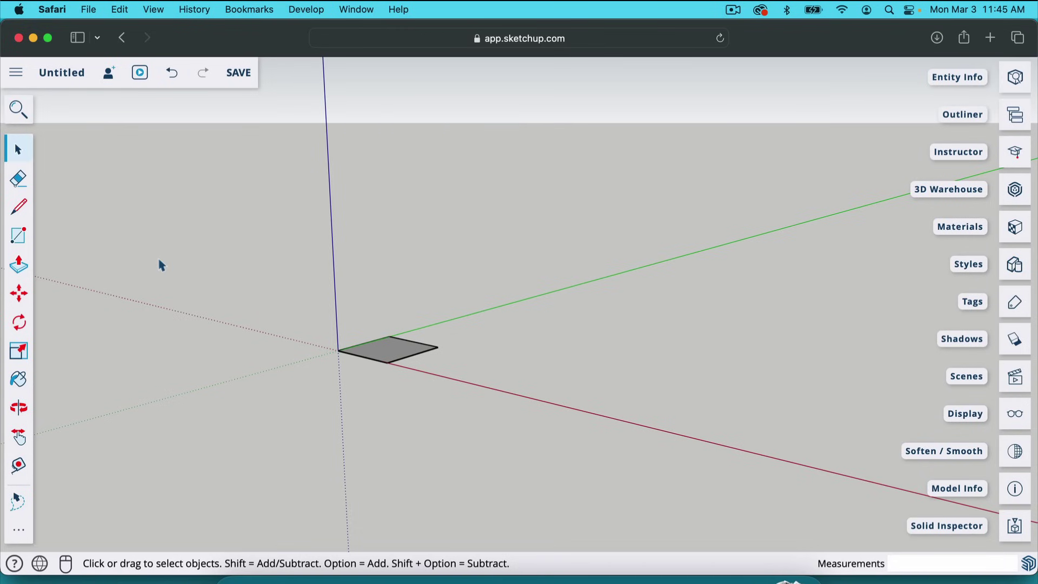
pyautogui.press('p')
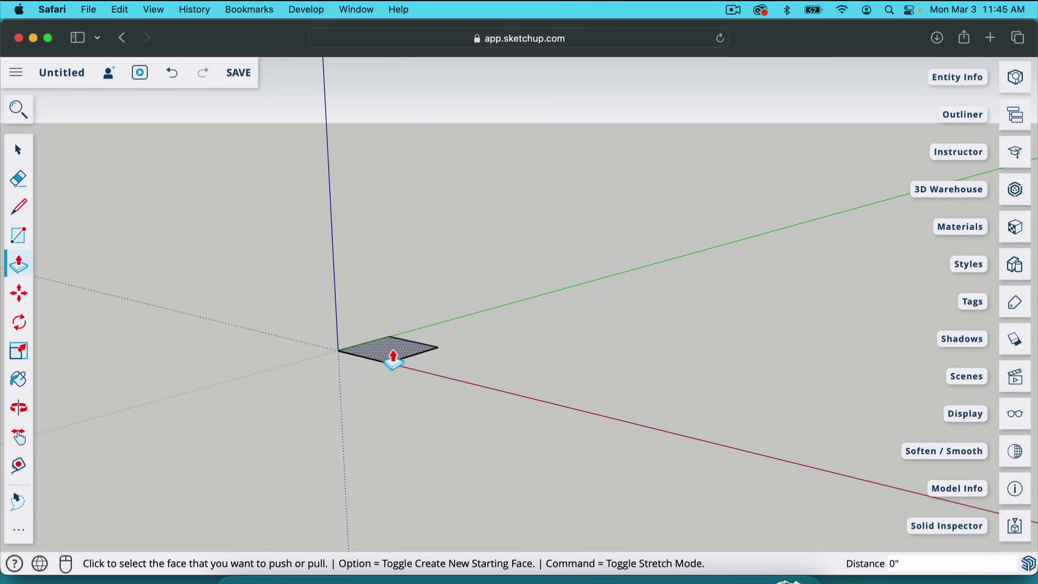
pyautogui.scroll(3, 393, 359)
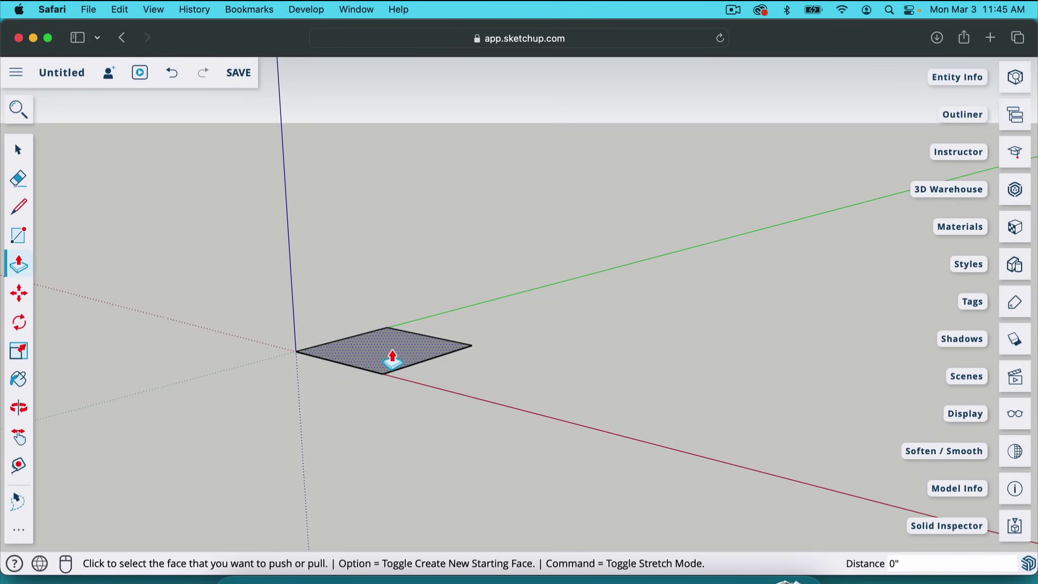
pyautogui.click(392, 358)
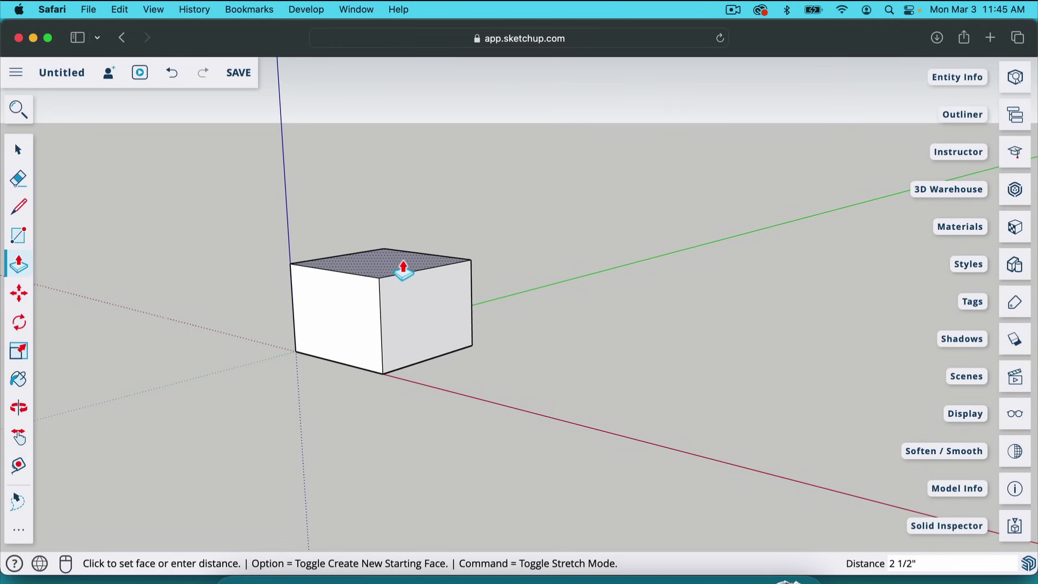
pyautogui.write("1' 6")
pyautogui.press('Return')
# - Open the materials library and expand its Wood collection
pyautogui.scroll(-3, 464, 454)
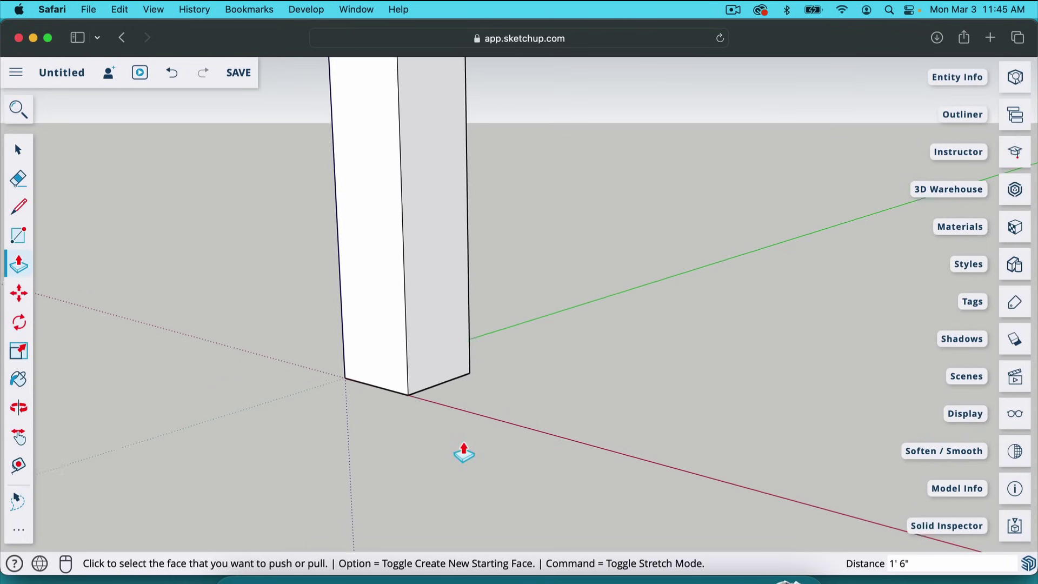
pyautogui.scroll(-5, 464, 453)
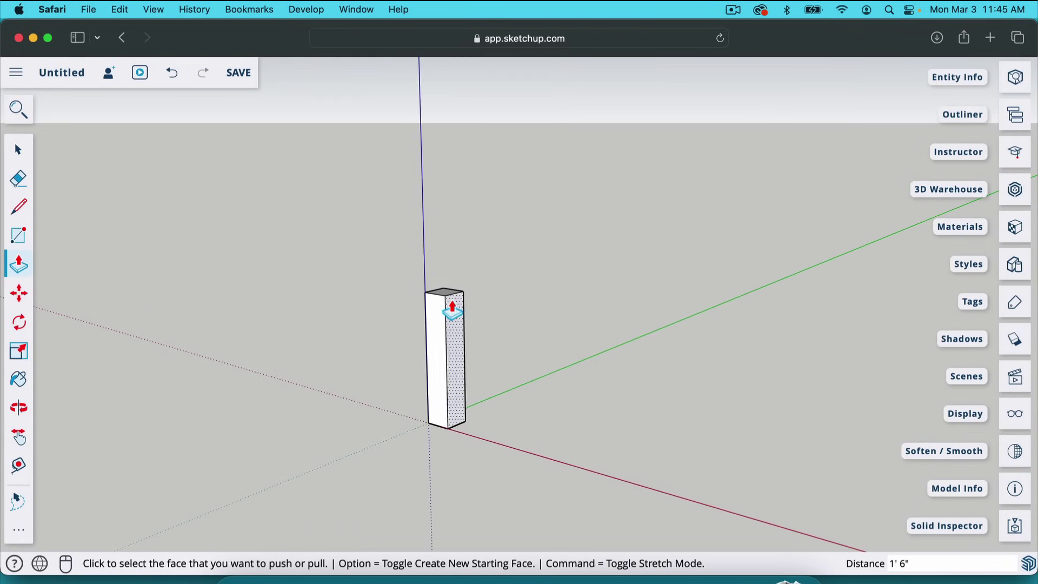
pyautogui.scroll(5, 453, 309)
pyautogui.scroll(-2, 457, 312)
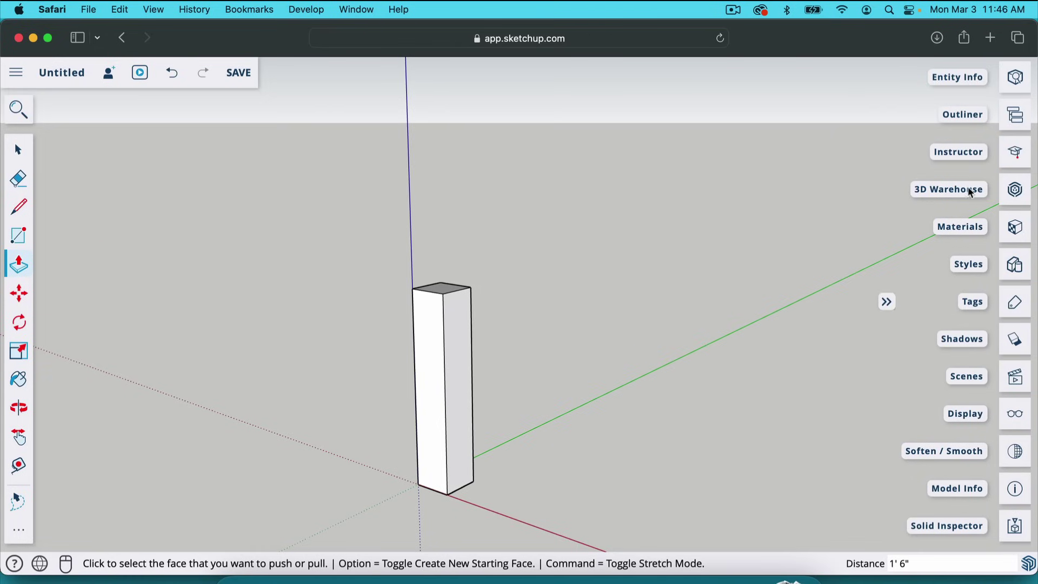
pyautogui.click(1023, 231)
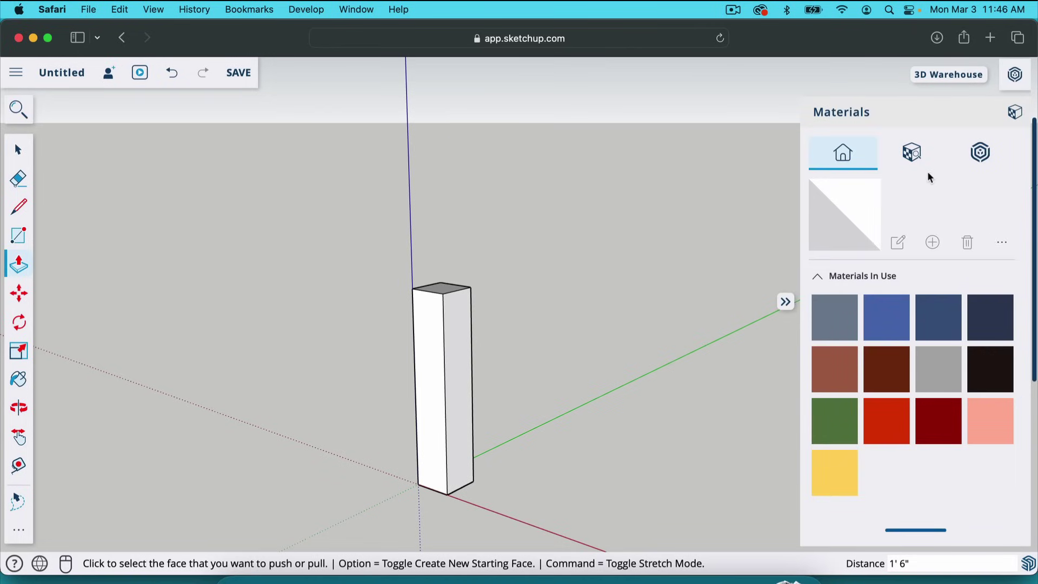
pyautogui.click(918, 157)
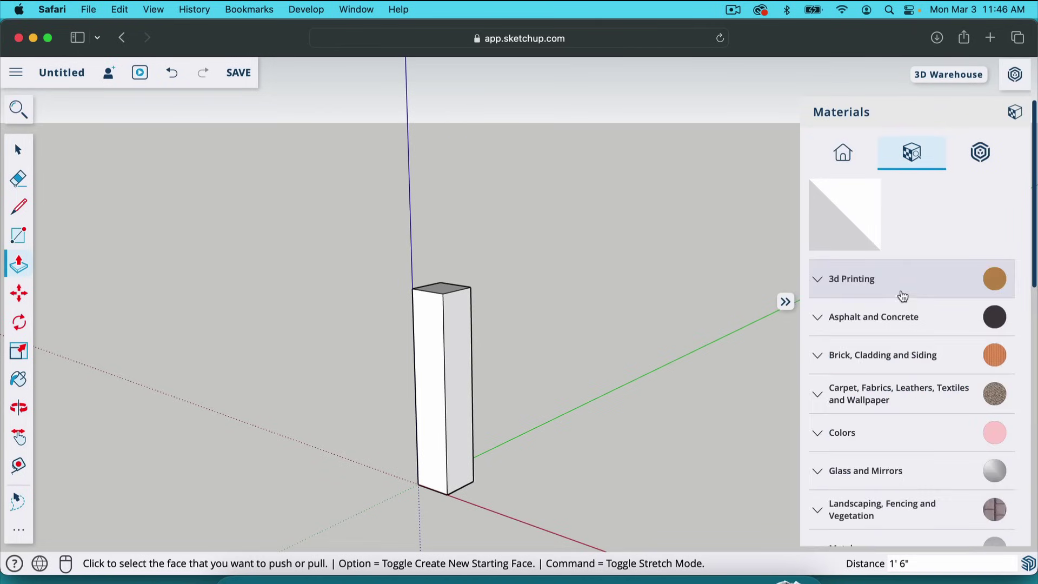
pyautogui.scroll(-2, 904, 319)
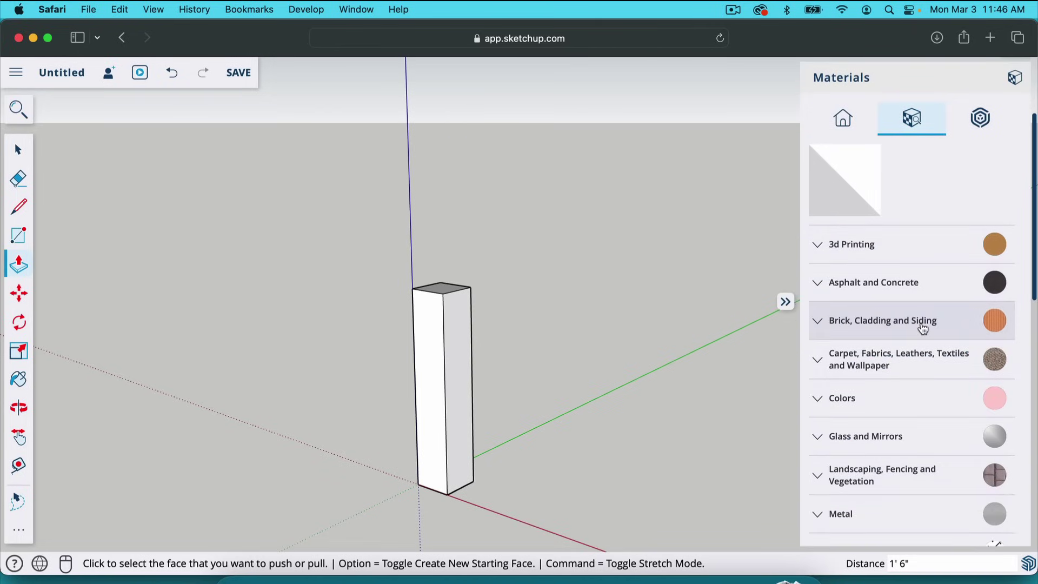
pyautogui.scroll(-3, 922, 328)
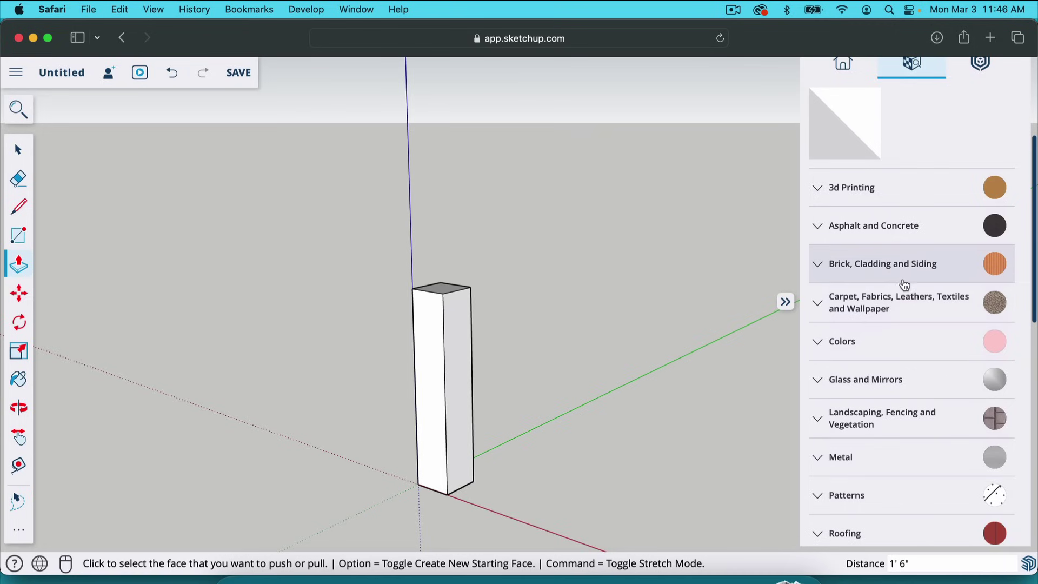
pyautogui.scroll(-6, 905, 285)
pyautogui.scroll(10, 904, 283)
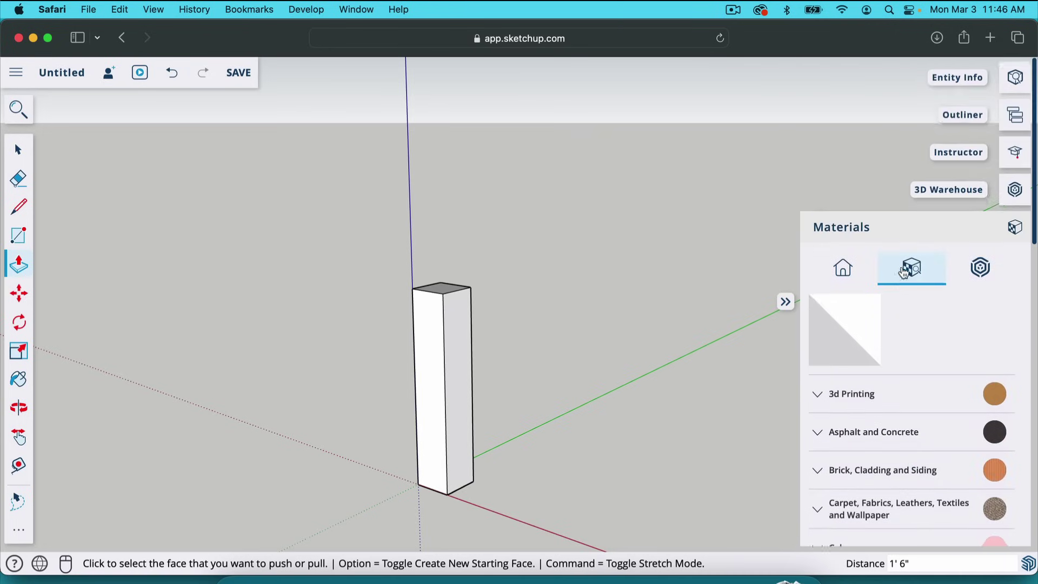
pyautogui.scroll(-10, 923, 390)
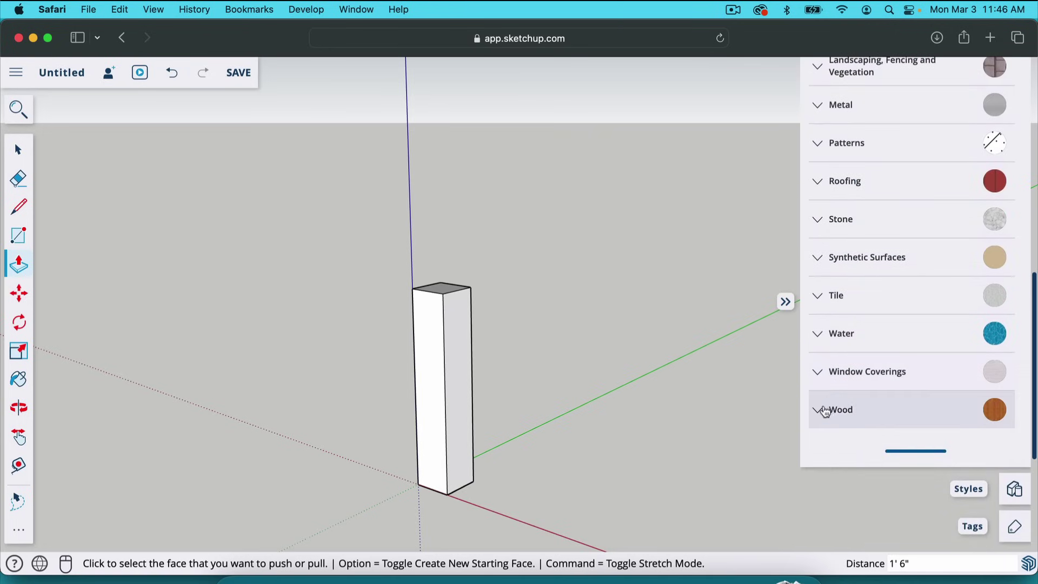
pyautogui.click(828, 410)
pyautogui.scroll(-2, 906, 419)
pyautogui.scroll(-3, 908, 419)
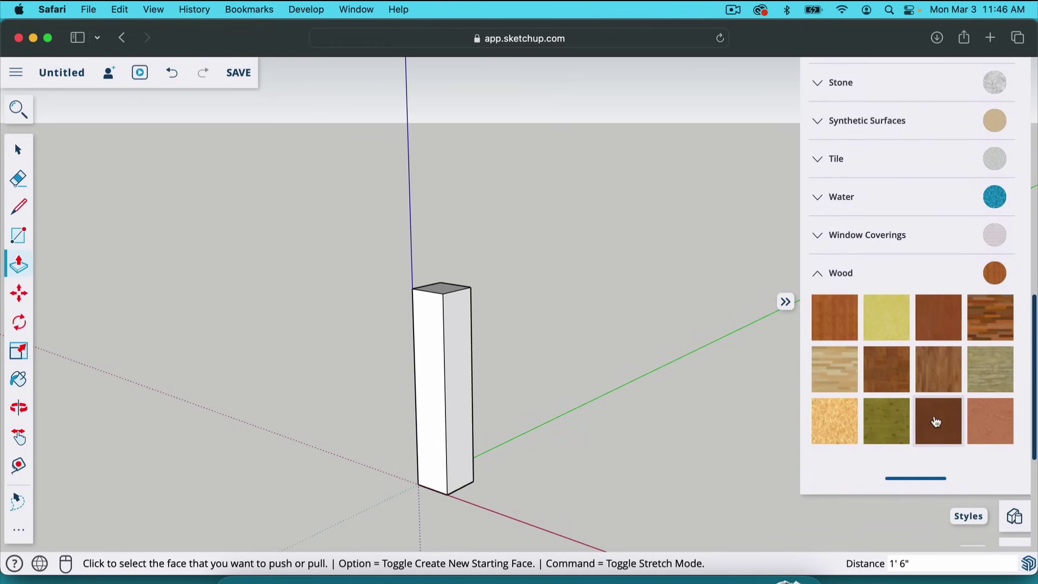
# - Select the entire table leg, including all connected faces and edges
pyautogui.press('space')
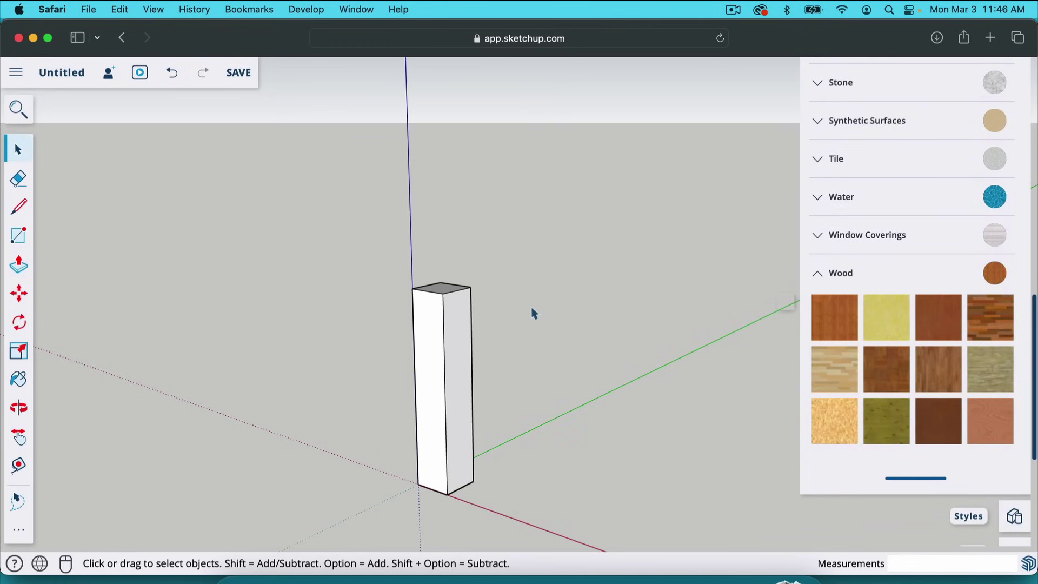
pyautogui.click(458, 324)
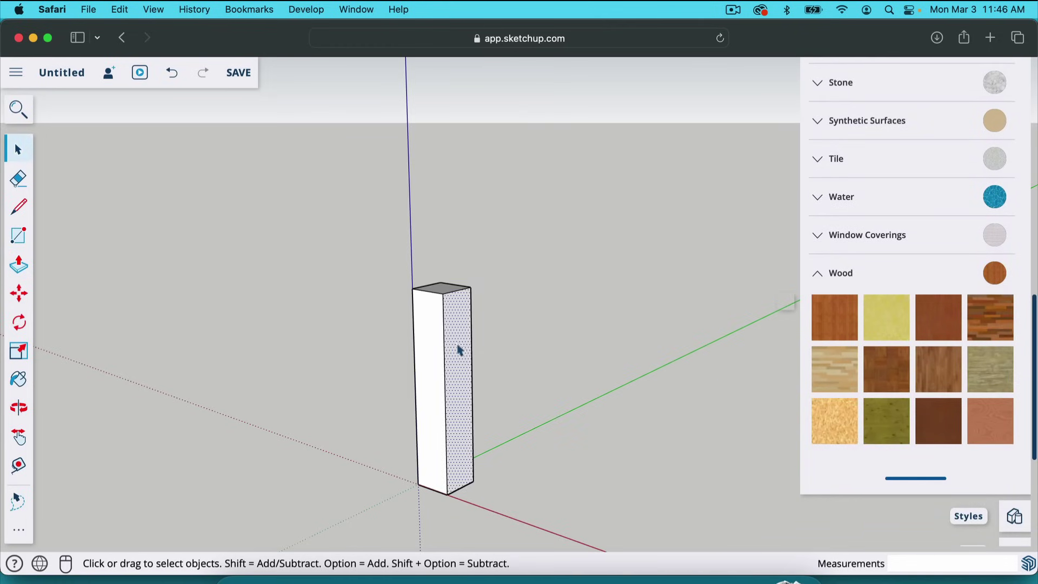
pyautogui.click(546, 301)
pyautogui.tripleClick(456, 335)
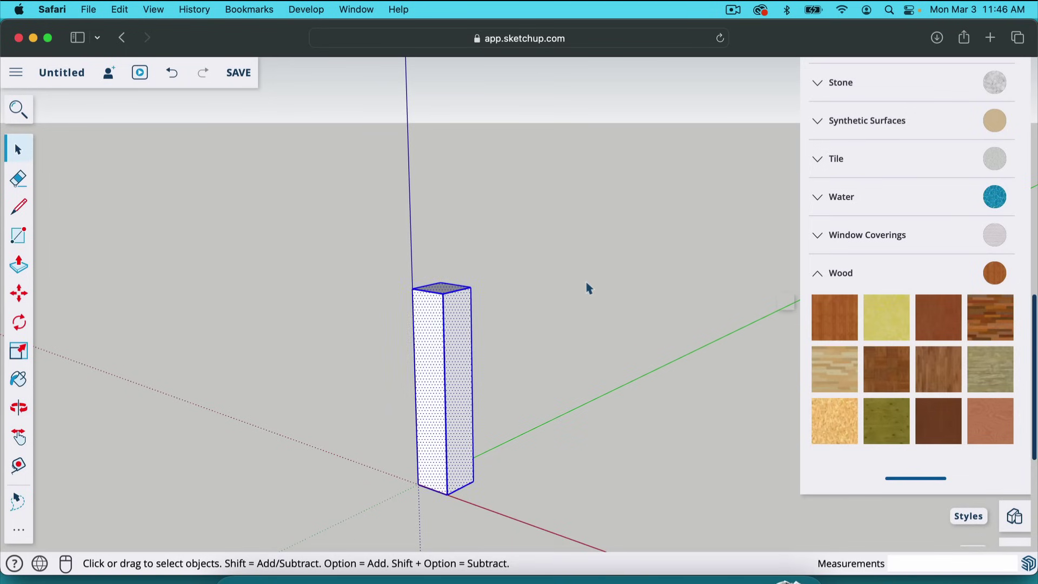
# - Paint the whole selected leg with the plain dark brown material from the Wood collection, then deselect it and close the materials library
pyautogui.press('b')
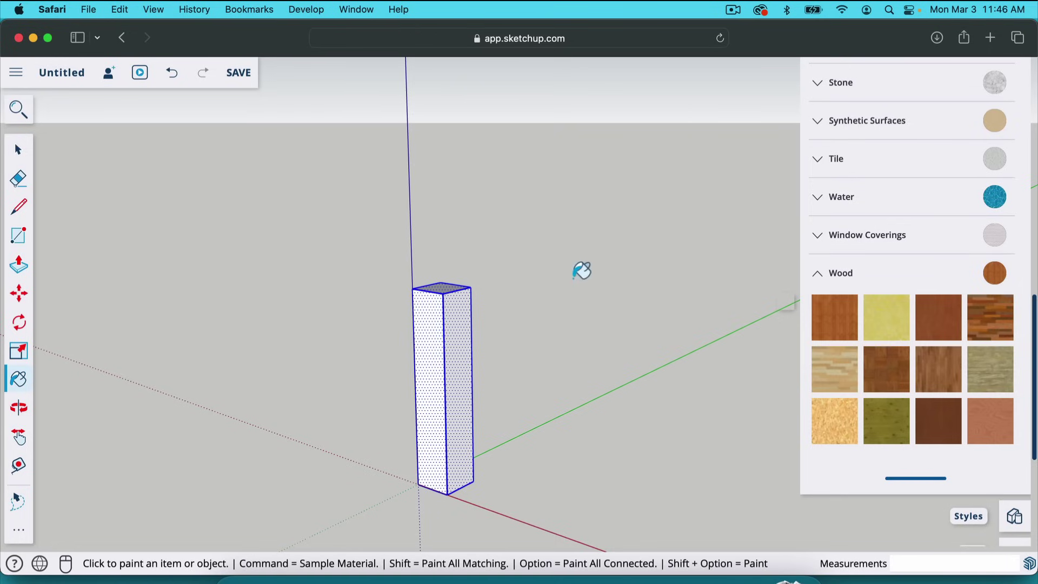
pyautogui.click(942, 421)
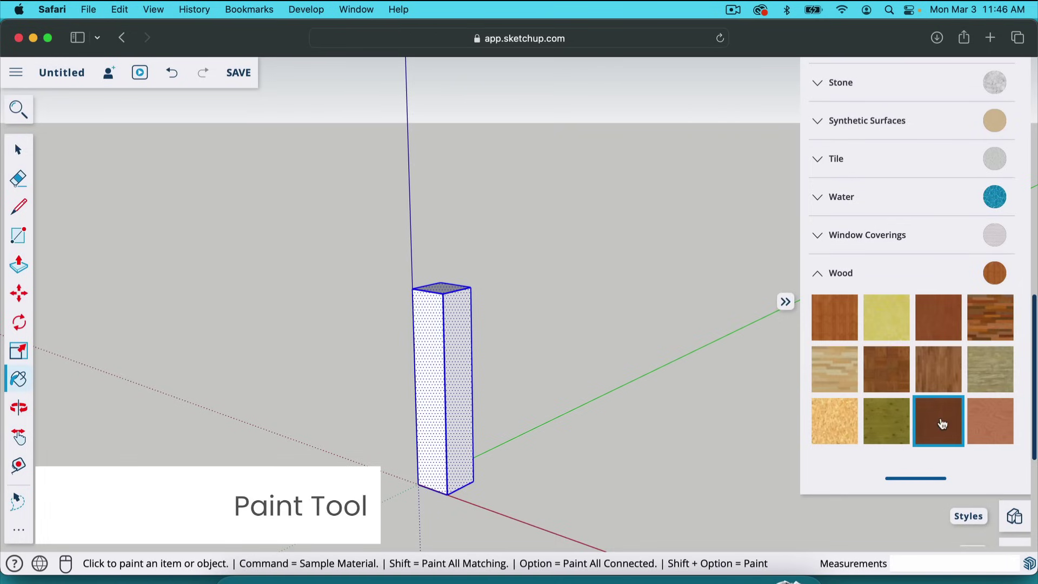
pyautogui.click(464, 311)
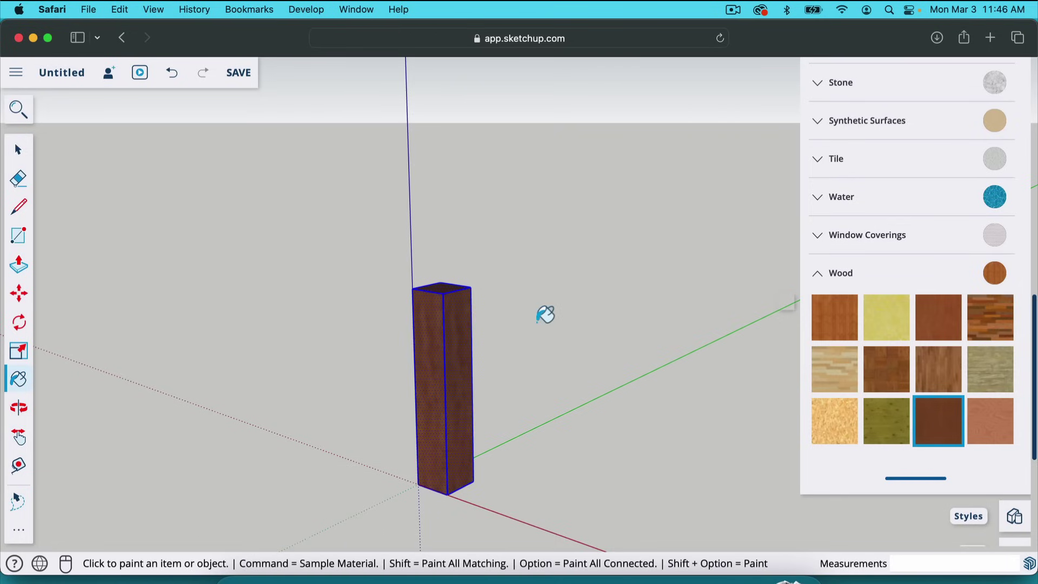
pyautogui.press('space')
pyautogui.click(491, 371)
pyautogui.scroll(10, 900, 278)
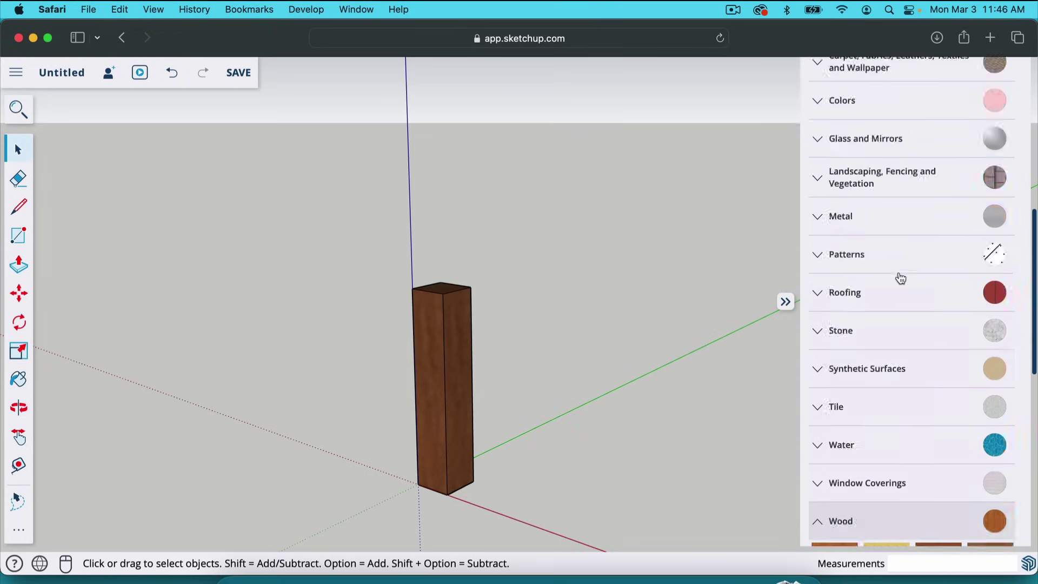
pyautogui.click(1015, 224)
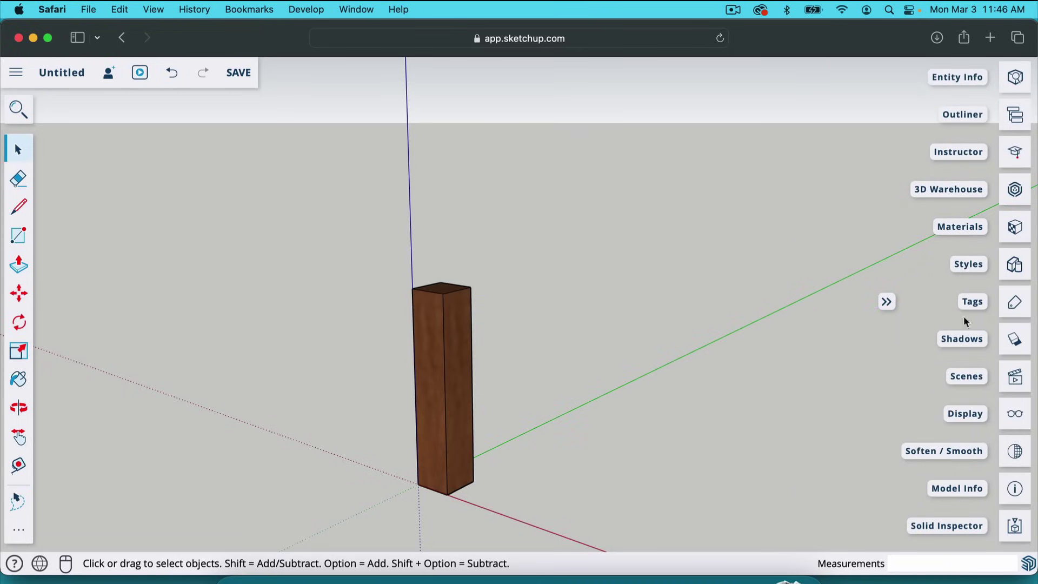
pyautogui.click(887, 304)
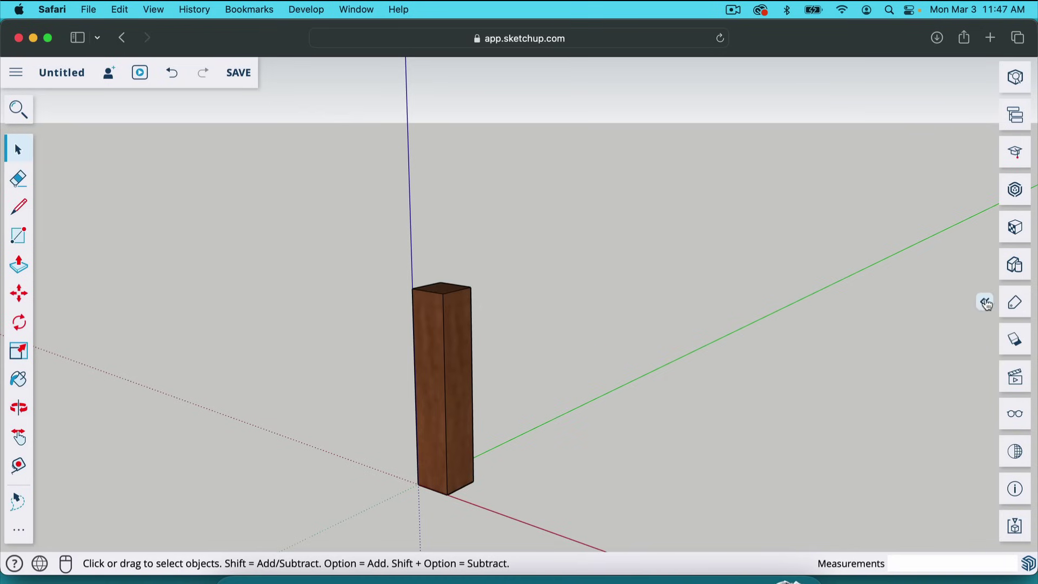
pyautogui.click(985, 304)
pyautogui.click(887, 303)
pyautogui.click(985, 305)
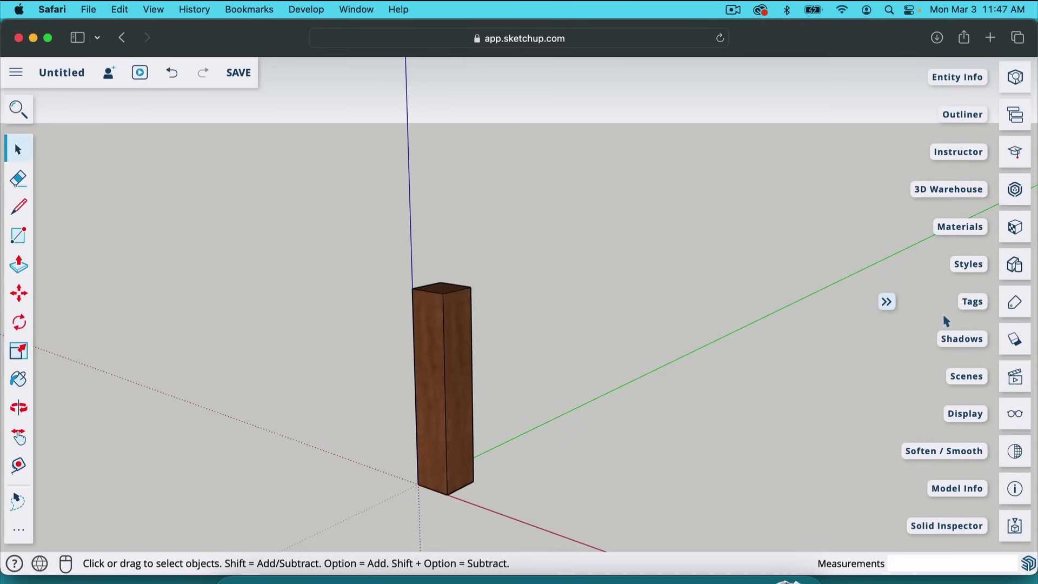
# - Apply the Simple Style from the Default Styles collection to the model
pyautogui.click(1015, 264)
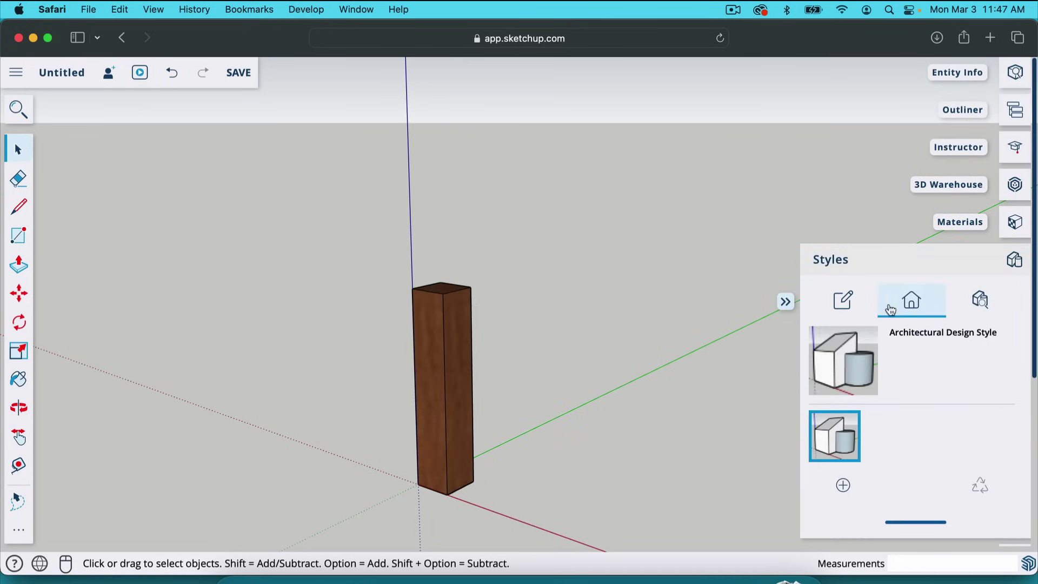
pyautogui.scroll(-2, 908, 415)
pyautogui.scroll(-5, 907, 409)
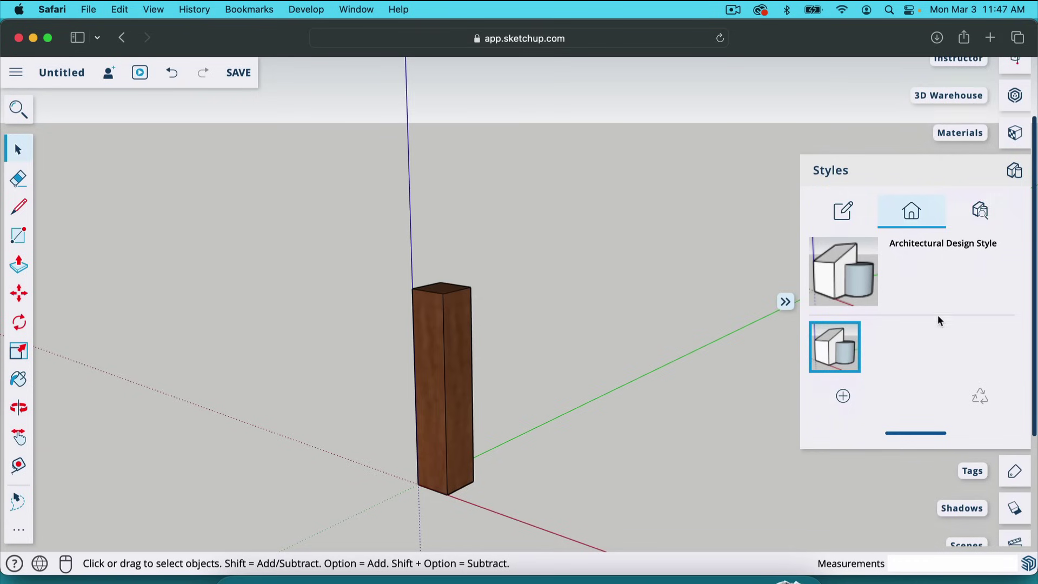
pyautogui.click(980, 210)
pyautogui.scroll(-3, 901, 379)
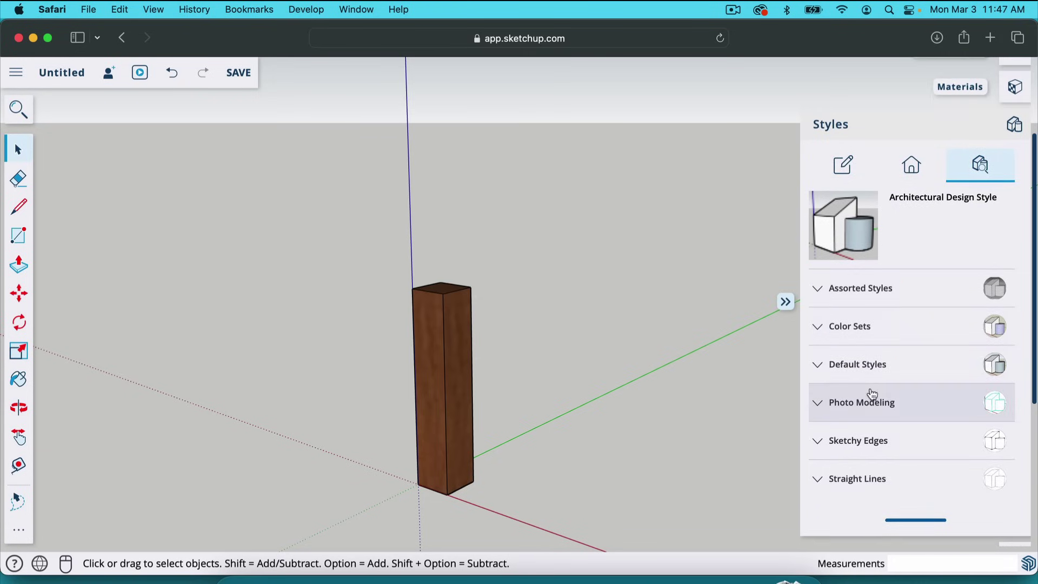
pyautogui.click(827, 365)
pyautogui.click(941, 466)
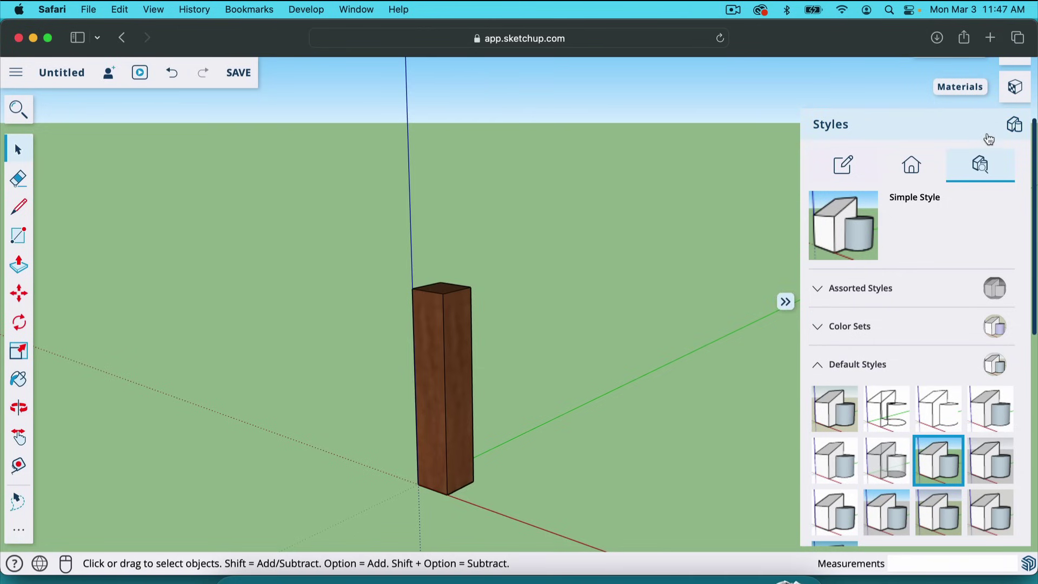
pyautogui.click(1019, 125)
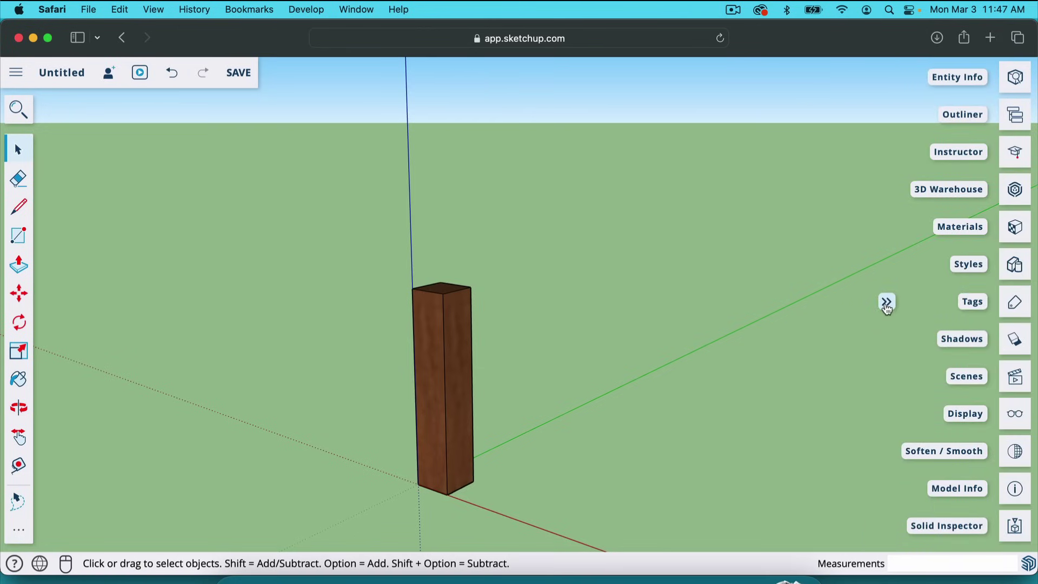
# - Turn on shadows and set the shadow time to about 12:53 PM
pyautogui.click(1015, 341)
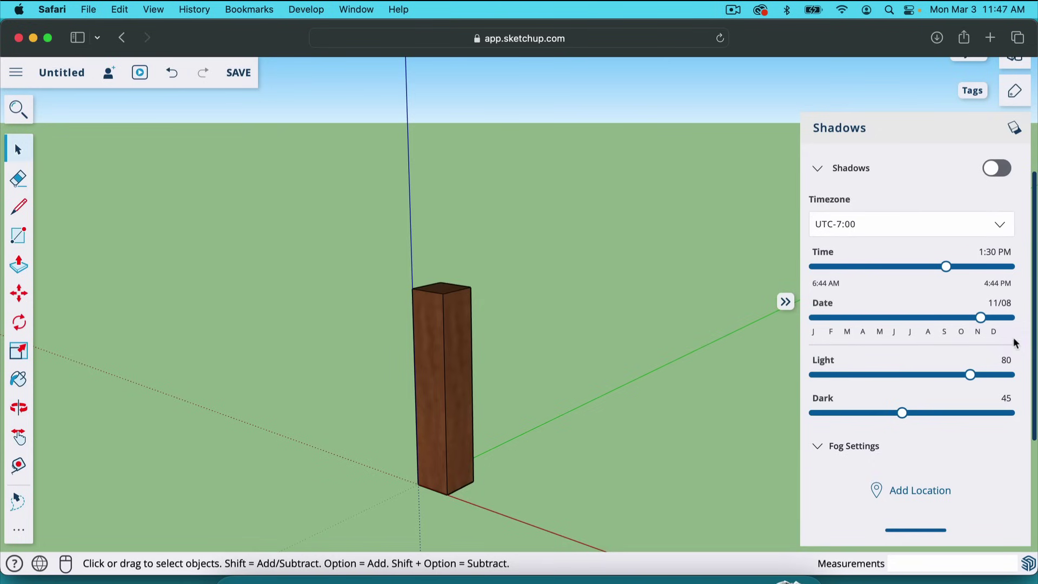
pyautogui.click(997, 168)
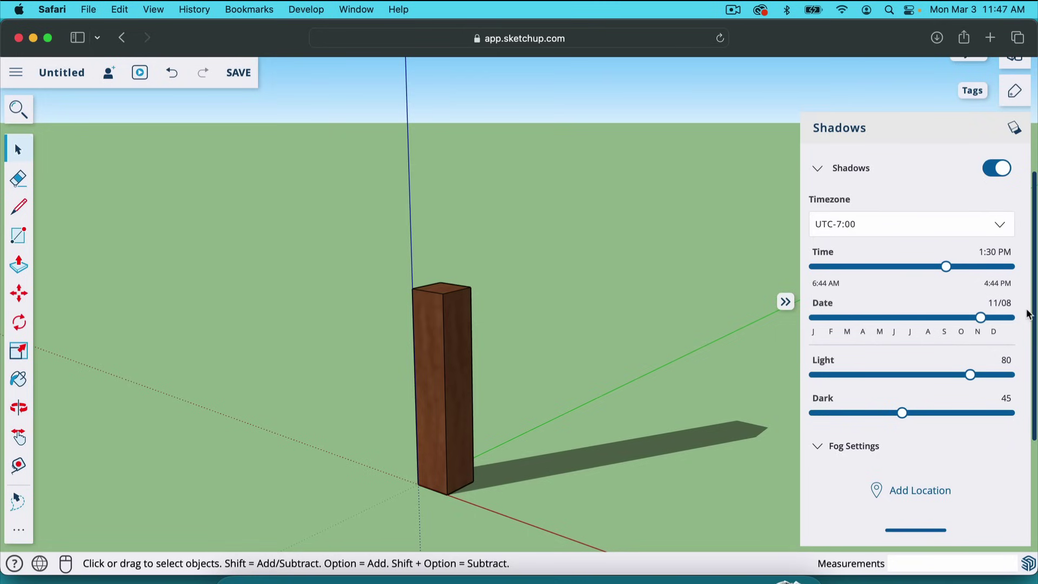
pyautogui.moveTo(950, 271)
pyautogui.mouseDown()
pyautogui.moveTo(885, 271)
pyautogui.moveTo(948, 270)
pyautogui.moveTo(935, 268)
pyautogui.mouseUp()
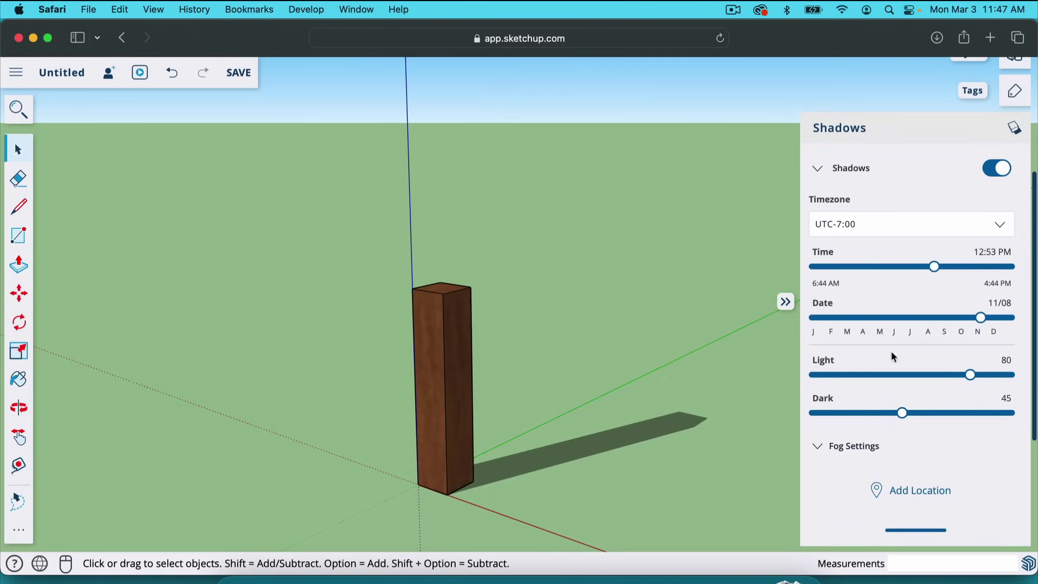
pyautogui.click(1015, 130)
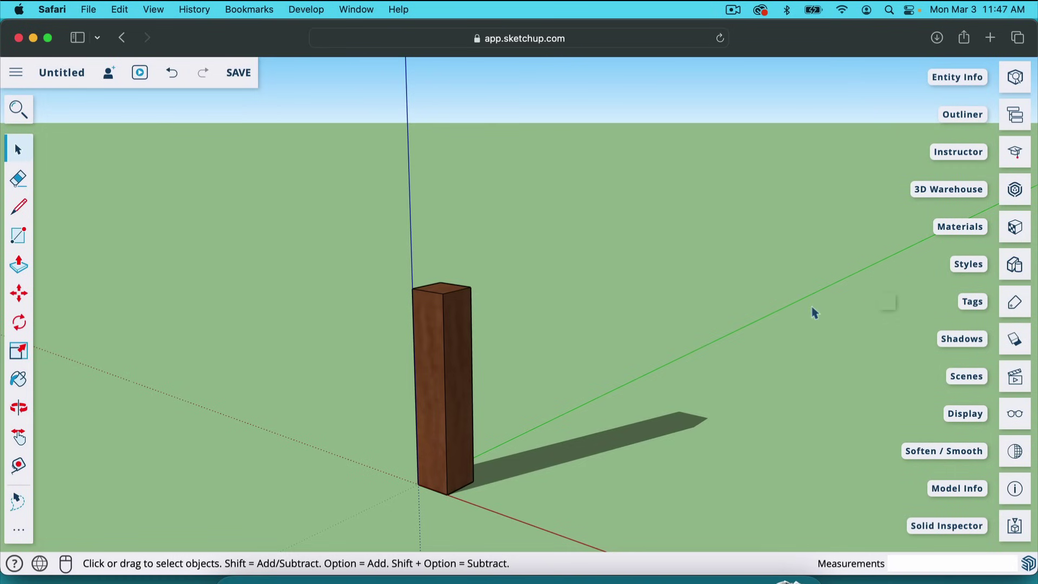
# - Examine the wood-textured leg and its shadow from a different angle and close up at the top end
pyautogui.press('o')
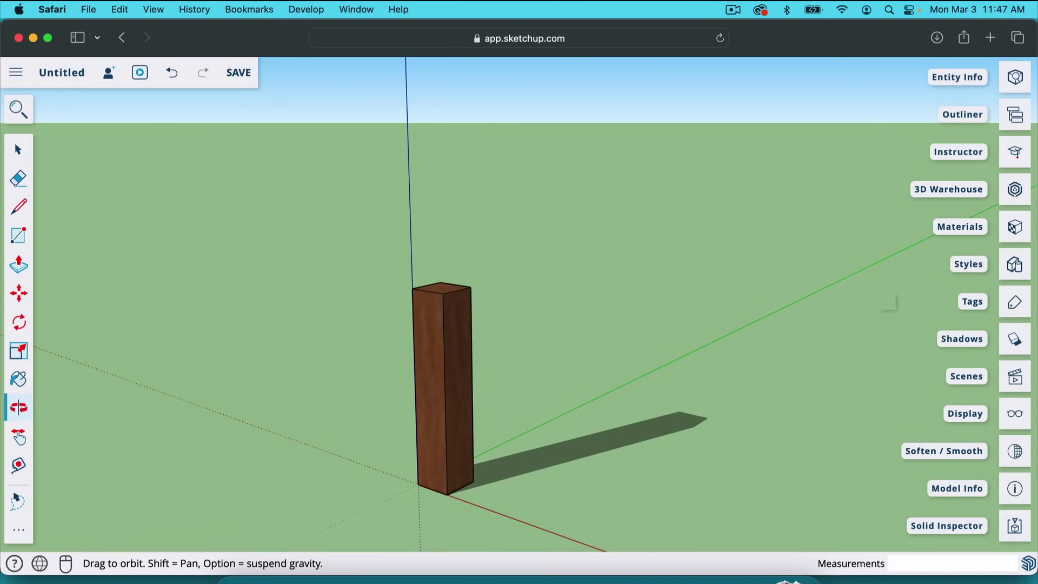
pyautogui.moveTo(681, 358); pyautogui.dragTo(559, 357)
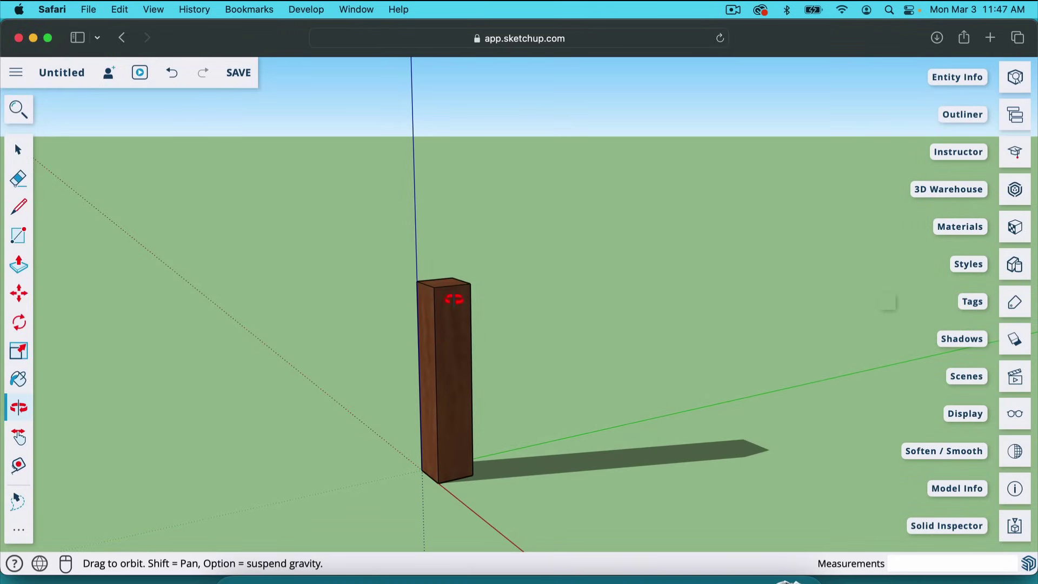
pyautogui.moveTo(461, 301); pyautogui.dragTo(461, 315)
pyautogui.scroll(3, 443, 290)
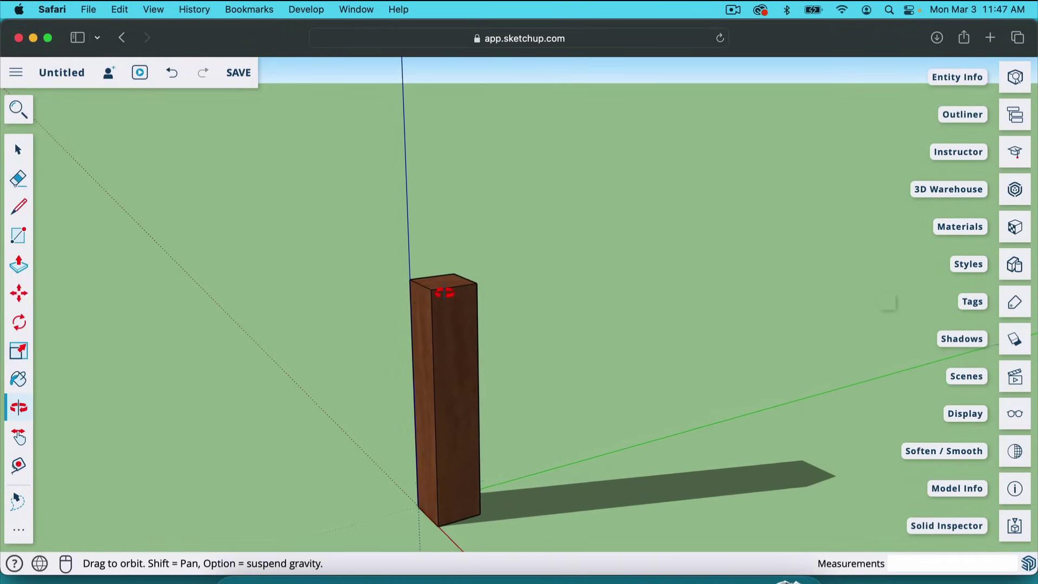
pyautogui.scroll(5, 444, 293)
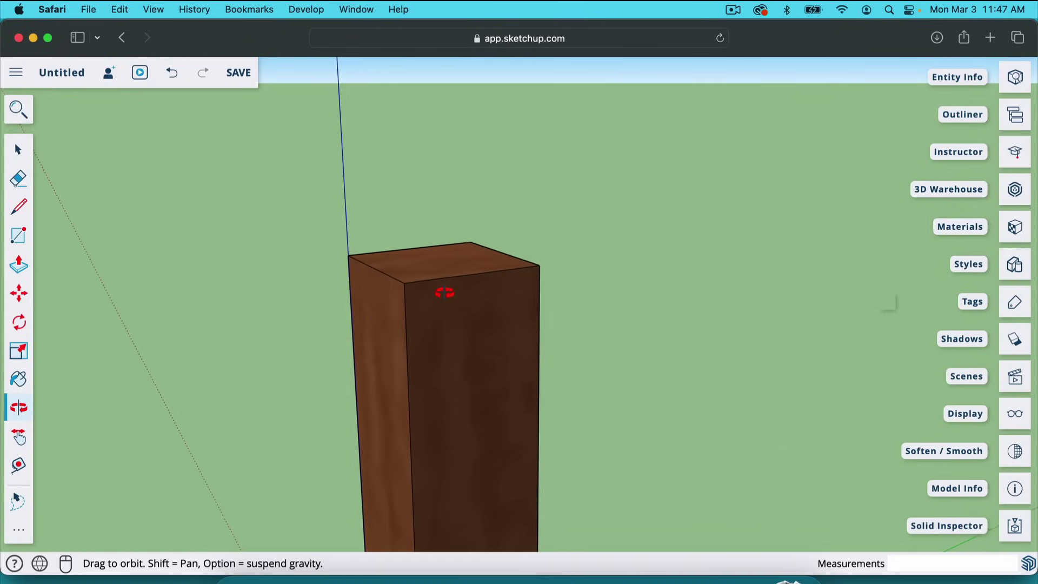
pyautogui.scroll(-3, 445, 293)
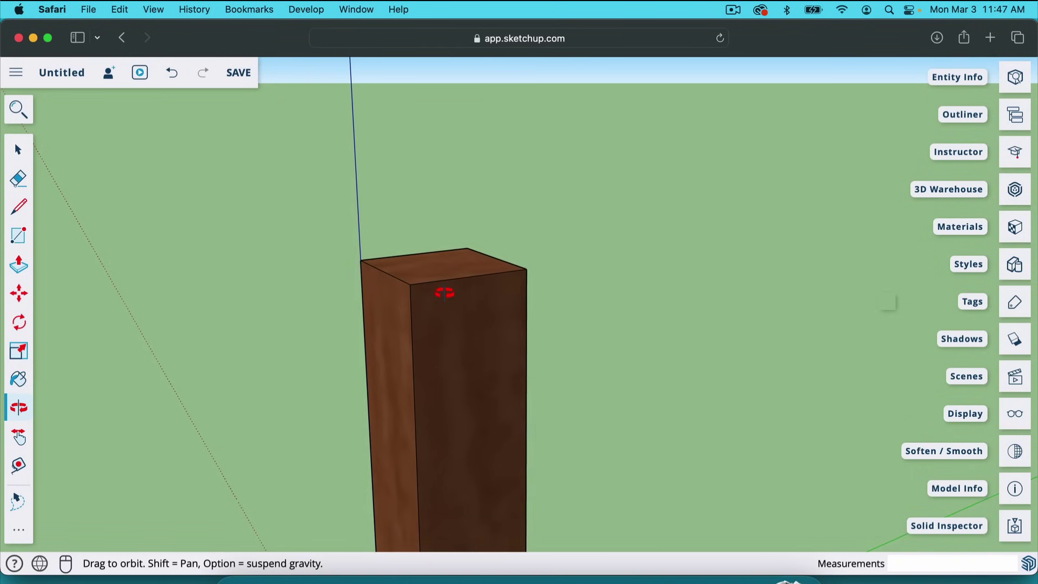
pyautogui.moveTo(444, 292); pyautogui.dragTo(440, 271)
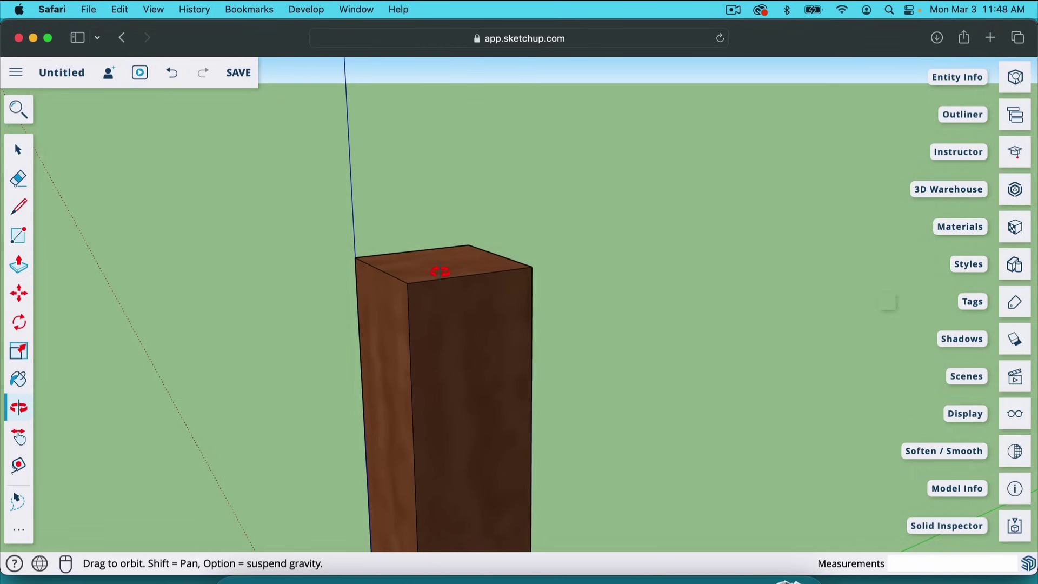
# - Place vertical guides 1 1/8" in from both side edges of the leg's dark face and measure the gap between them
pyautogui.press('t')
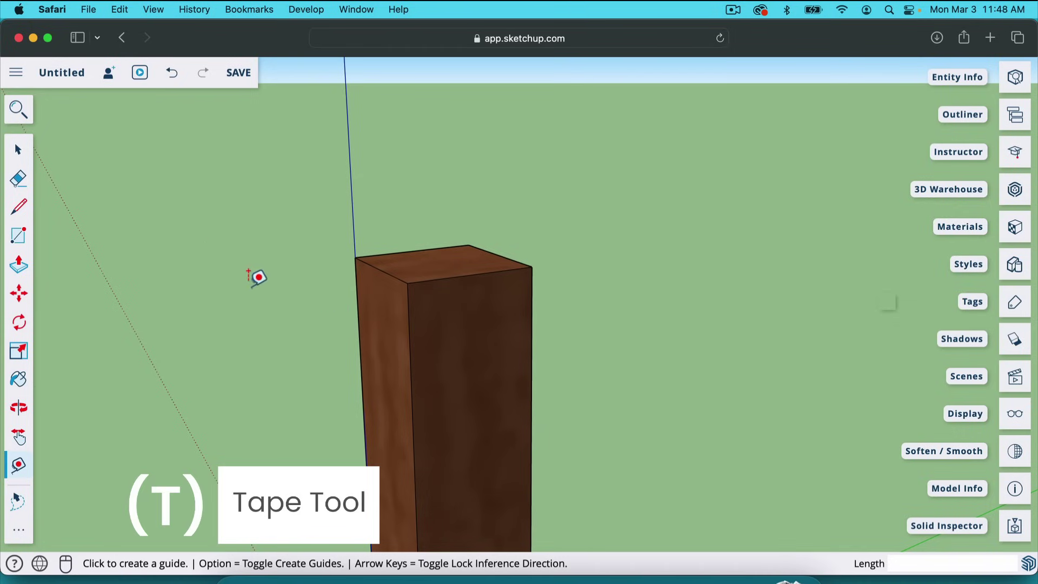
pyautogui.click(411, 351)
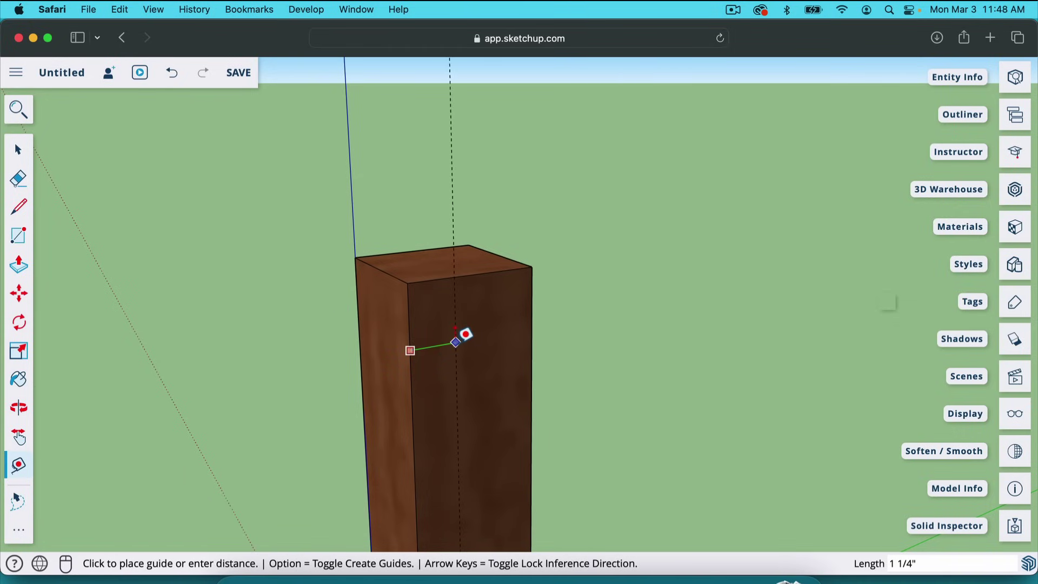
pyautogui.write('1')
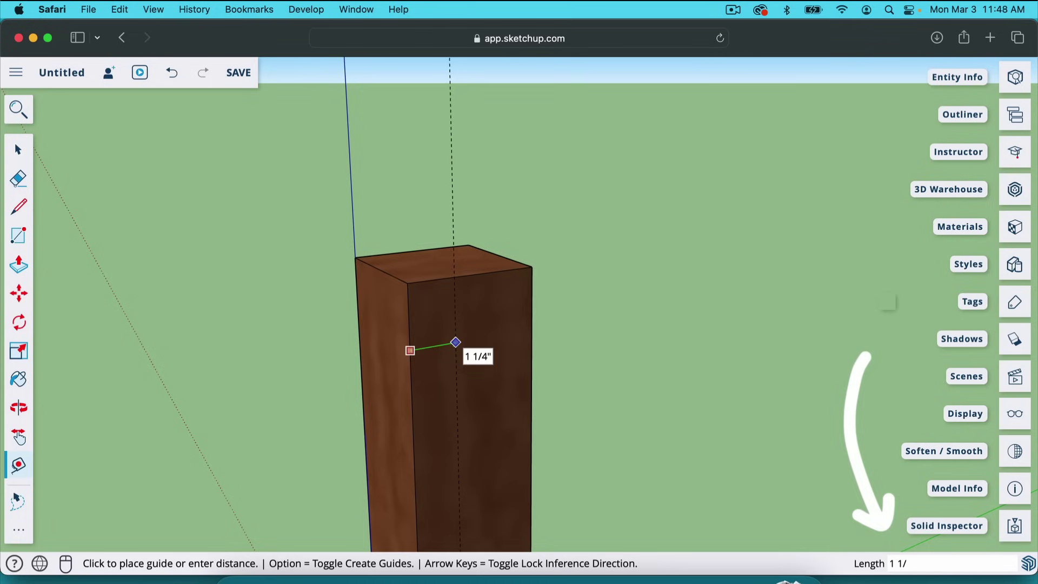
pyautogui.press('Return')
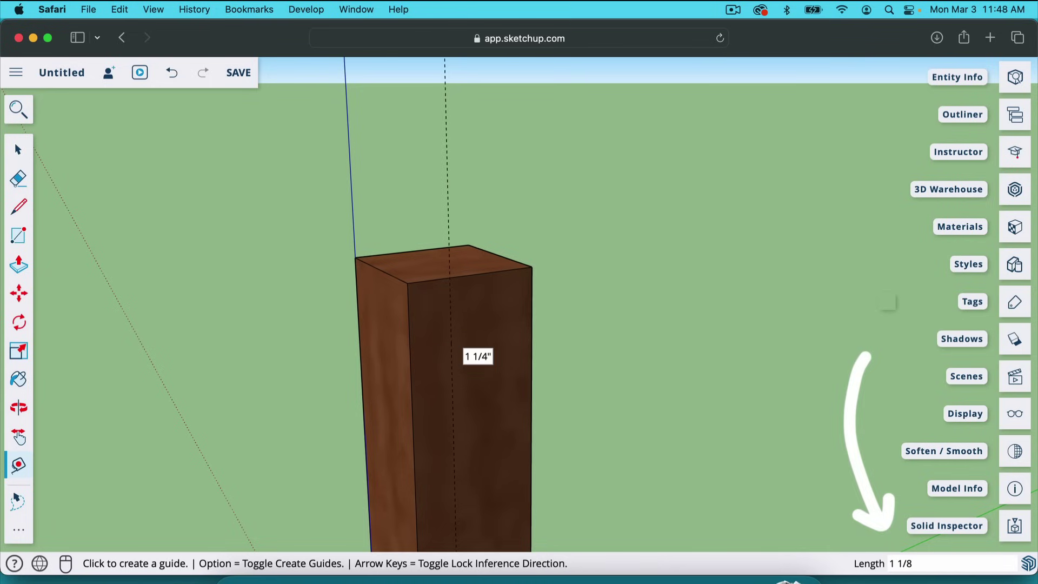
pyautogui.click(532, 307)
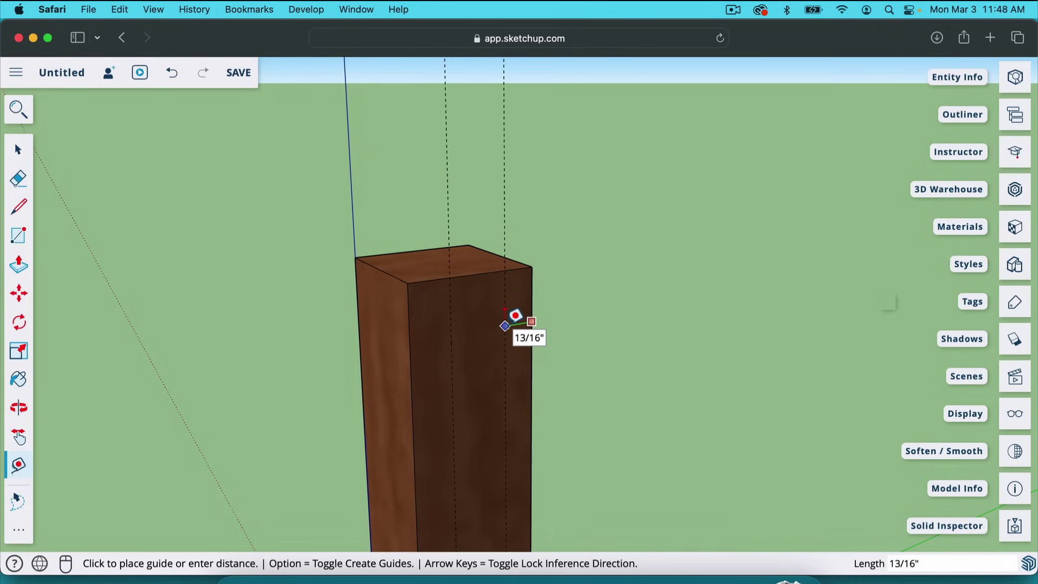
pyautogui.write('1 1/8')
pyautogui.press('Return')
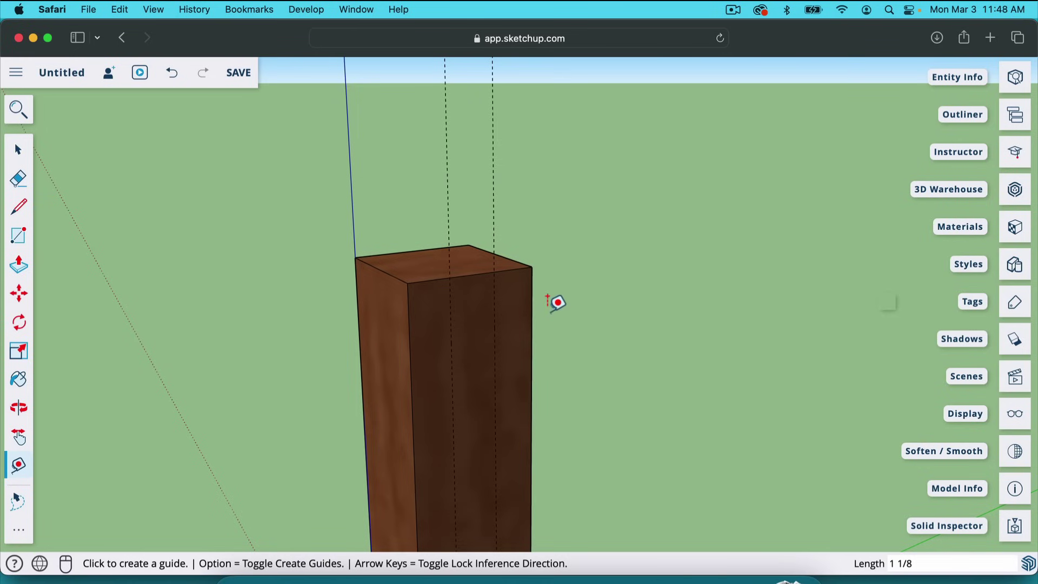
pyautogui.click(452, 327)
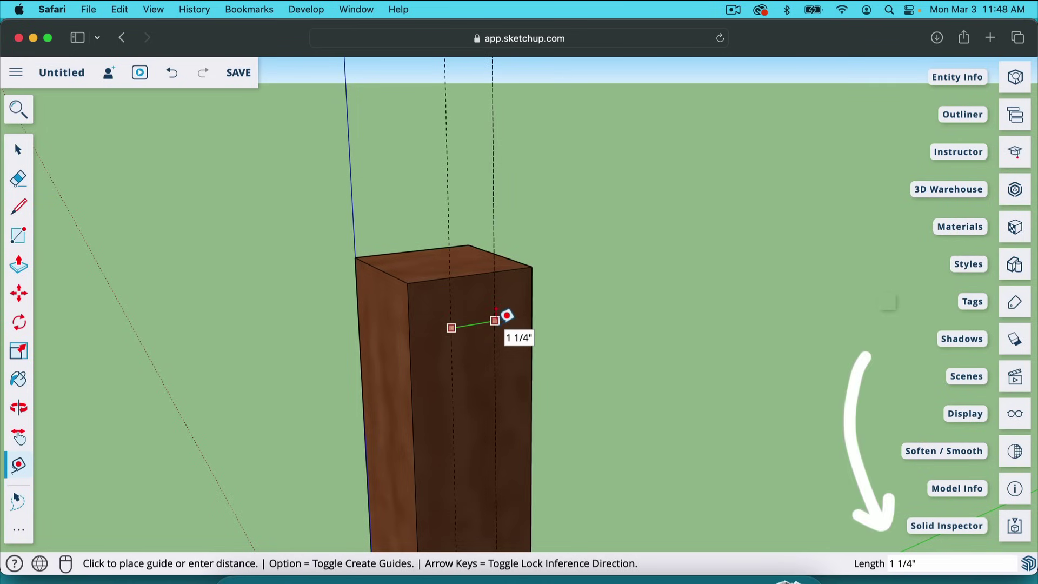
pyautogui.press('space')
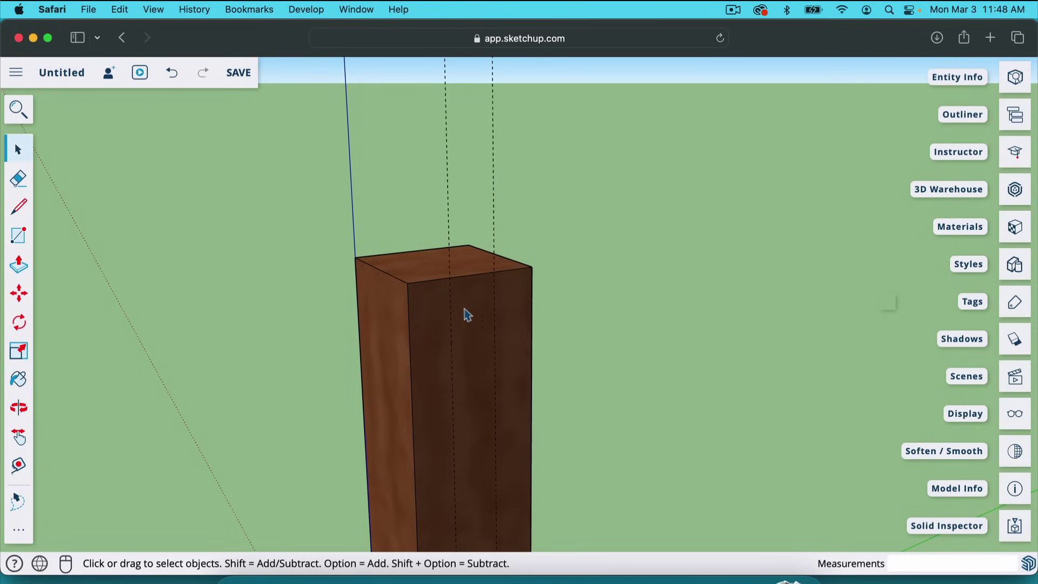
# - Add a horizontal guide 3.5" below the top edge of the same leg face
pyautogui.scroll(3, 478, 313)
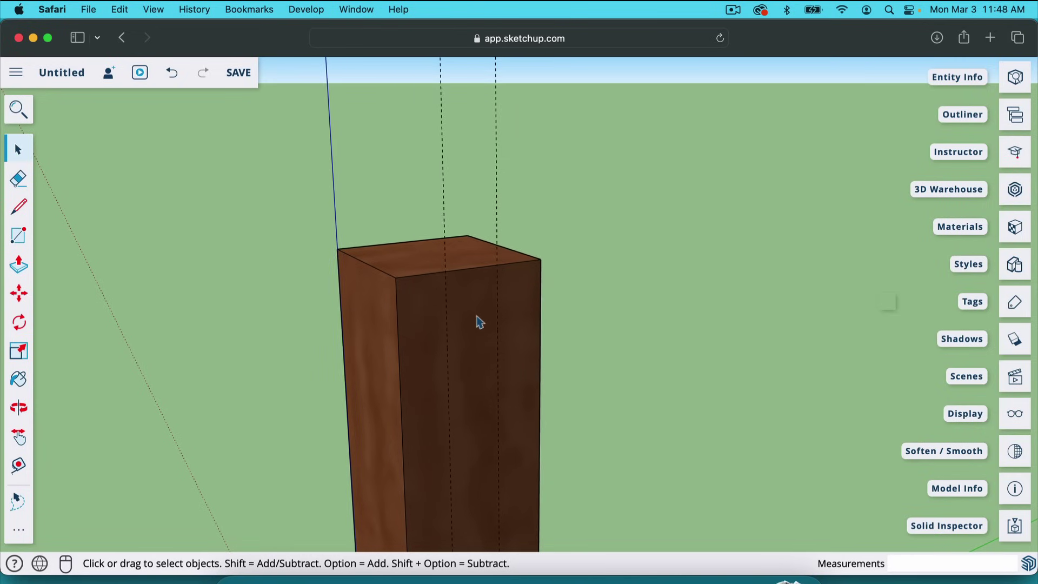
pyautogui.scroll(-1, 480, 322)
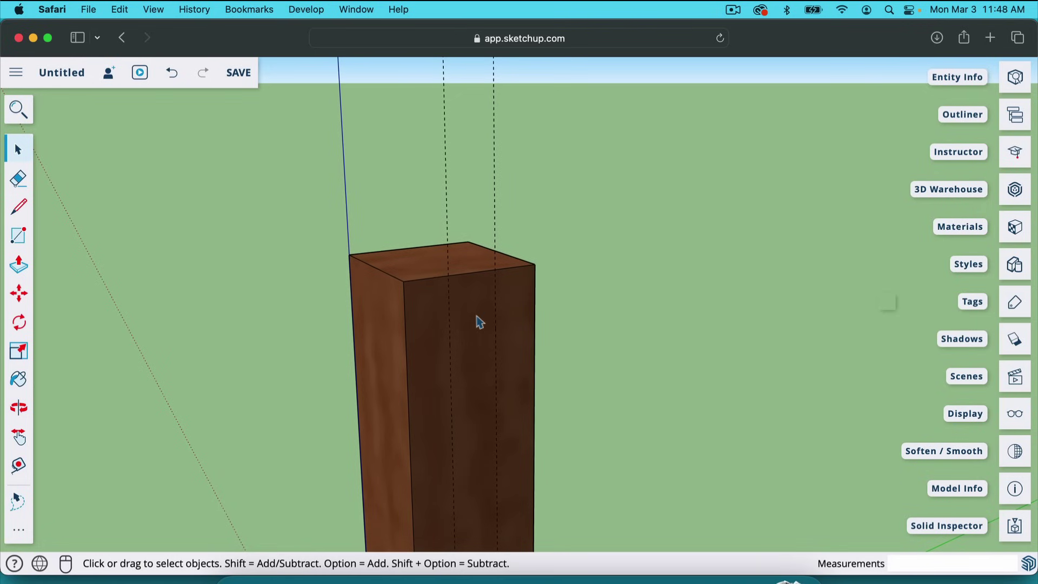
pyautogui.press('t')
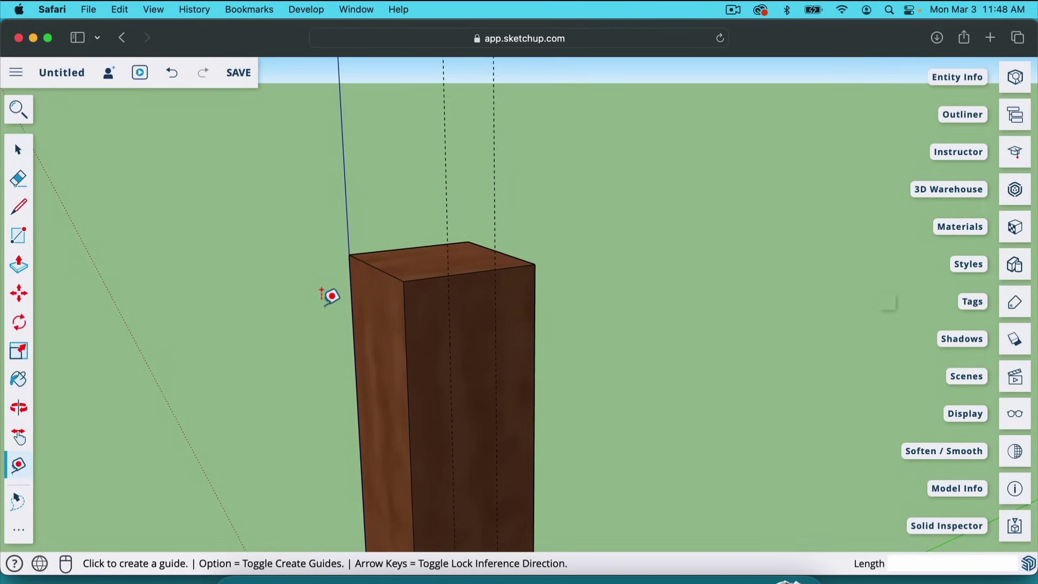
pyautogui.click(472, 272)
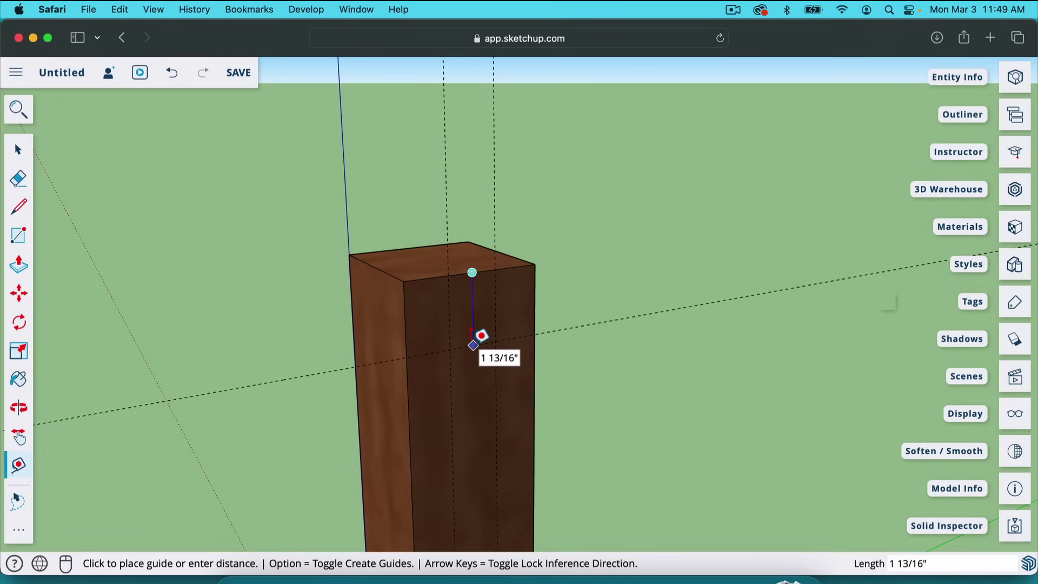
pyautogui.write('3.5')
pyautogui.press('Return')
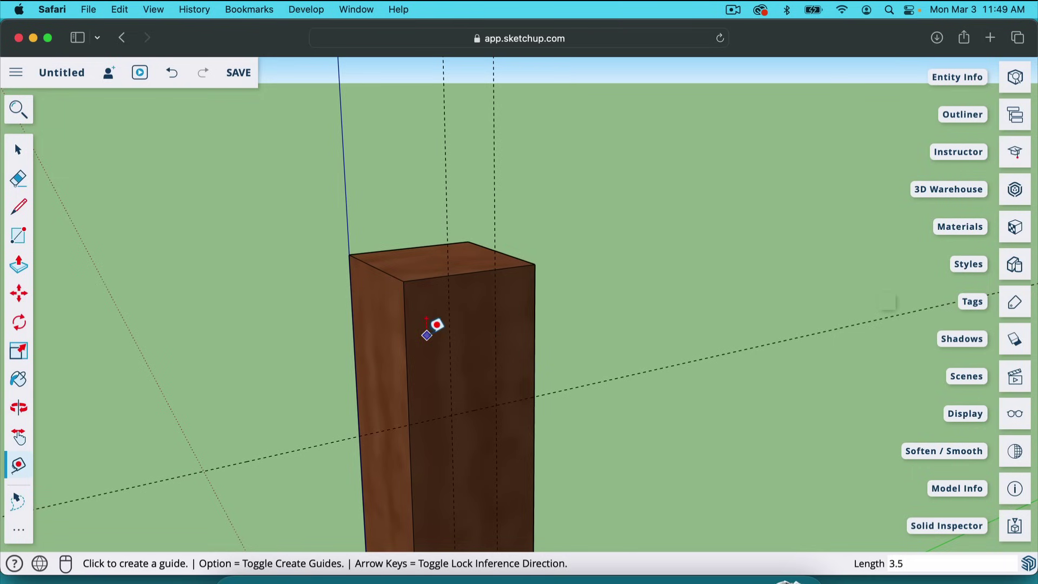
# - Draw the 1 1/4" by 3 1/2" slot outline along the guides from the leg's top edge, and erase all the guides
pyautogui.press('l')
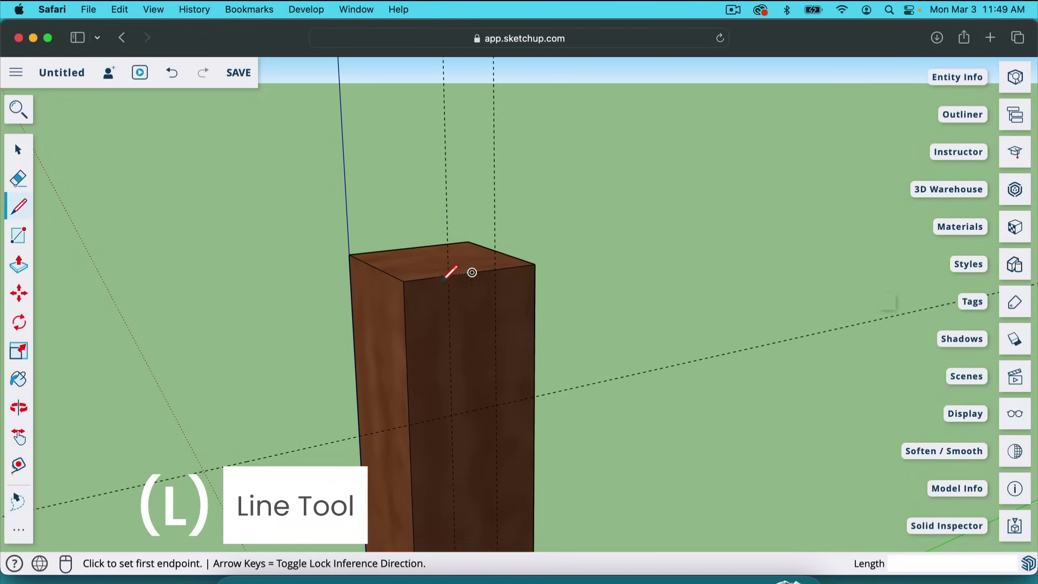
pyautogui.click(448, 275)
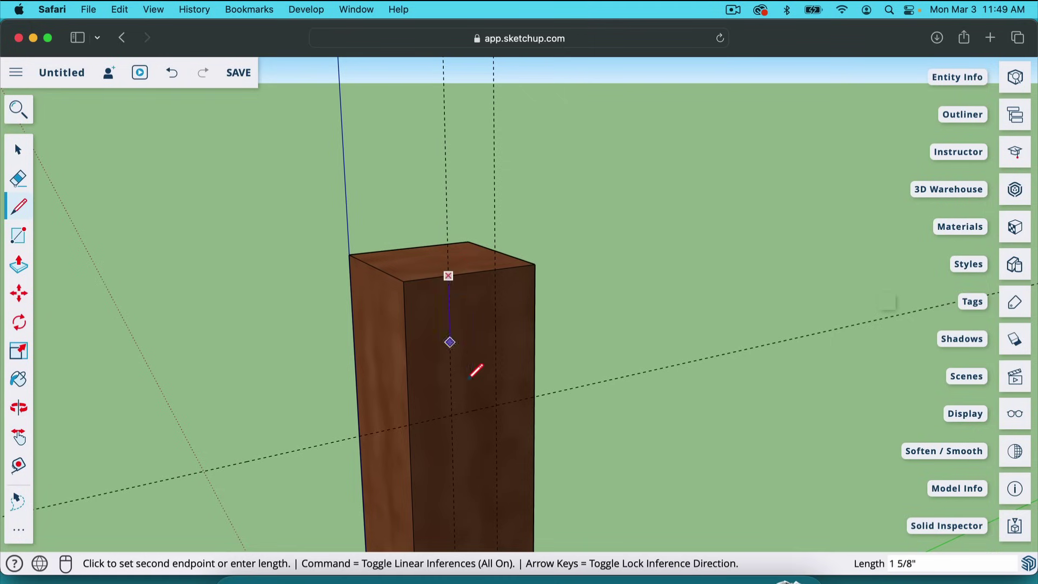
pyautogui.click(452, 415)
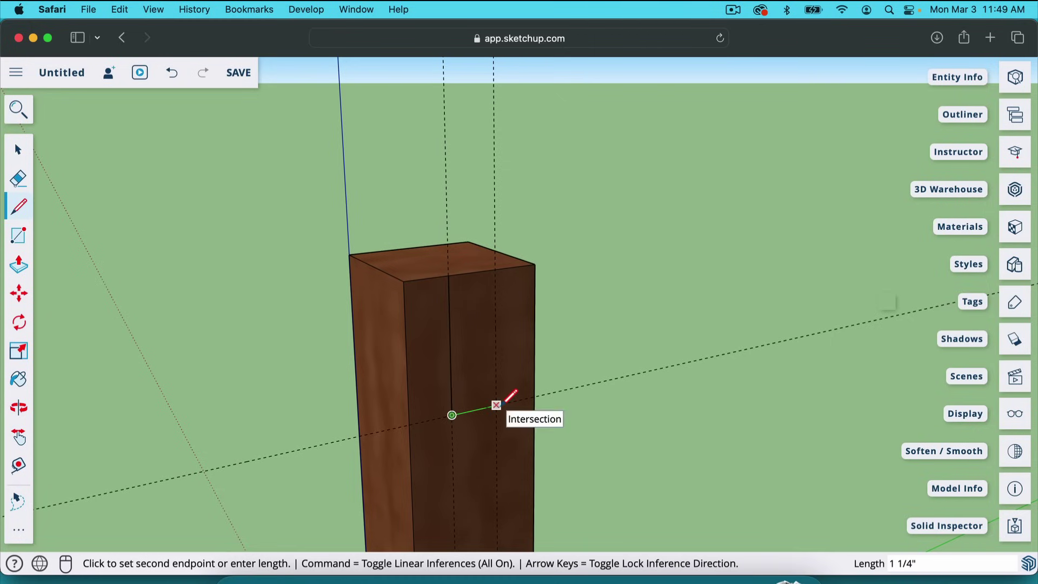
pyautogui.click(496, 405)
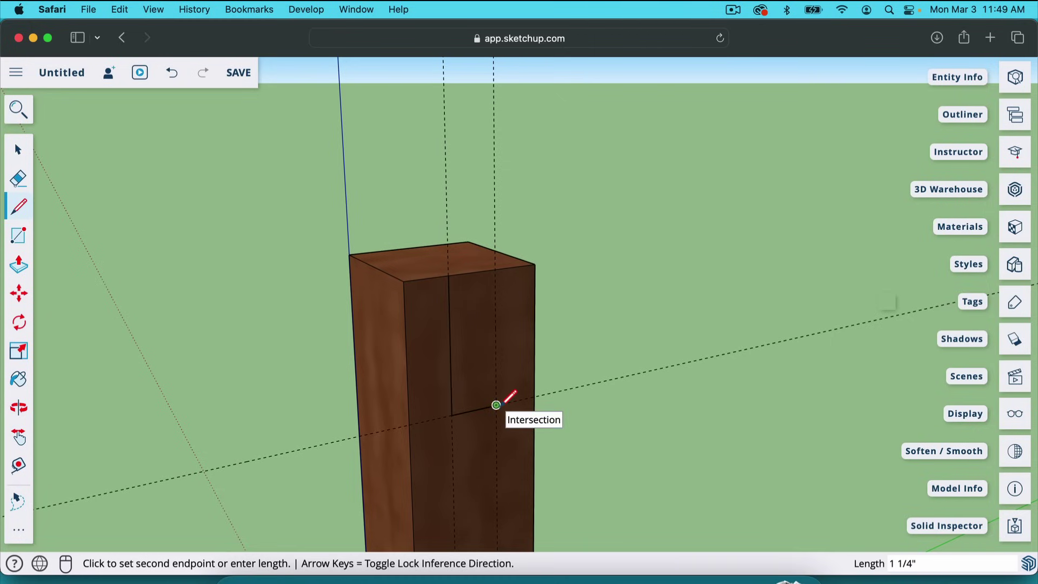
pyautogui.click(496, 270)
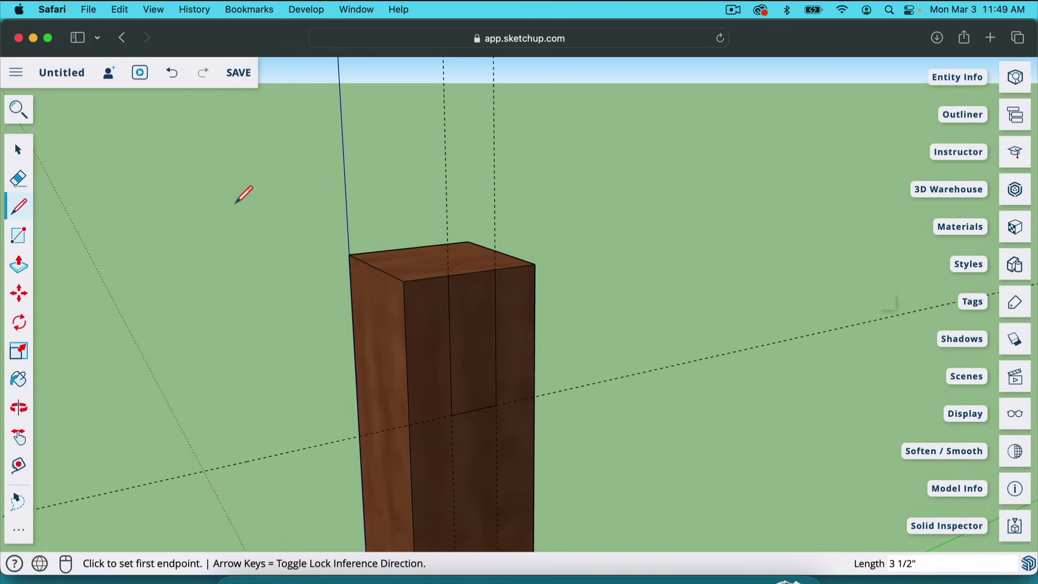
pyautogui.press('e')
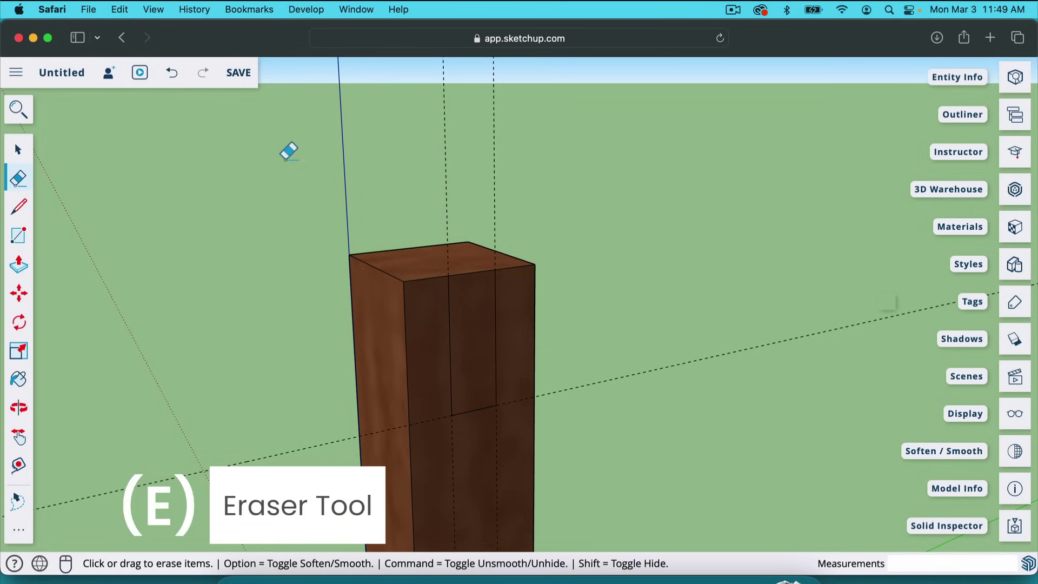
pyautogui.moveTo(419, 153)
pyautogui.mouseDown()
pyautogui.moveTo(507, 151)
pyautogui.moveTo(656, 315)
pyautogui.moveTo(669, 376)
pyautogui.moveTo(466, 241)
pyautogui.mouseUp()
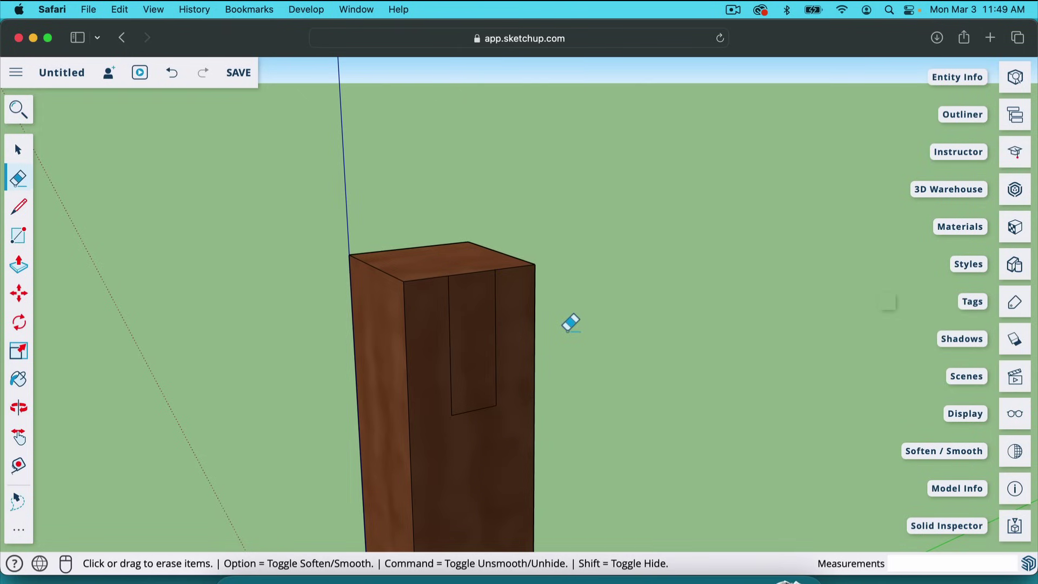
# - Push the slot face 3.5" through the leg to cut an open notch in its top end
pyautogui.press('p')
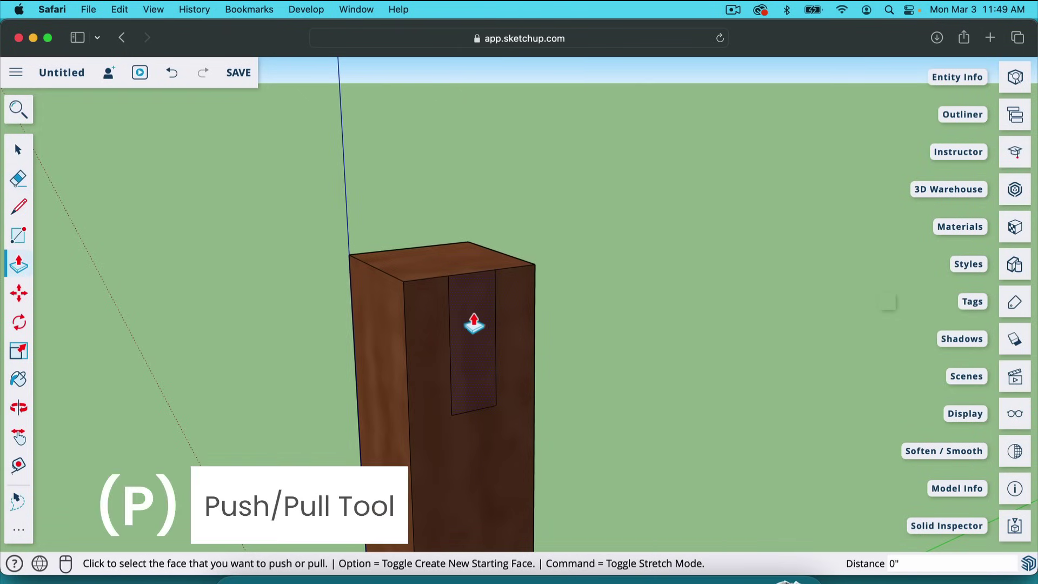
pyautogui.click(474, 343)
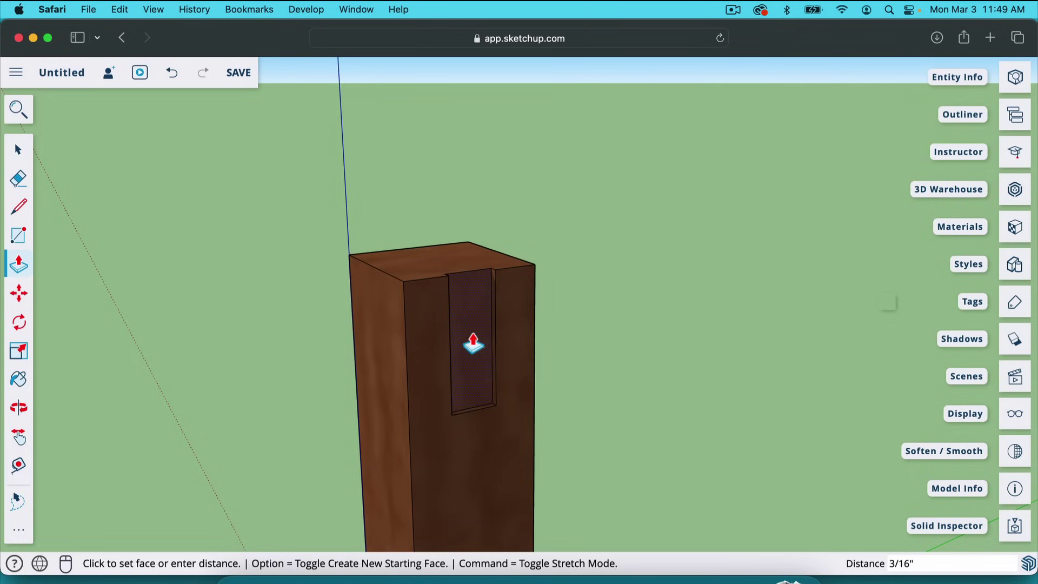
pyautogui.click(474, 343)
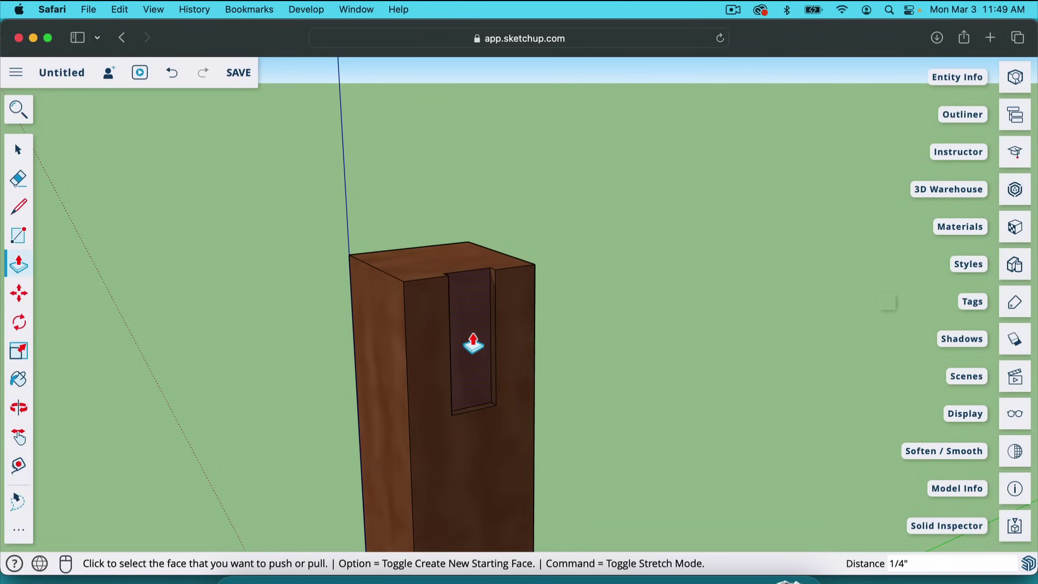
pyautogui.write('3.5')
pyautogui.press('Return')
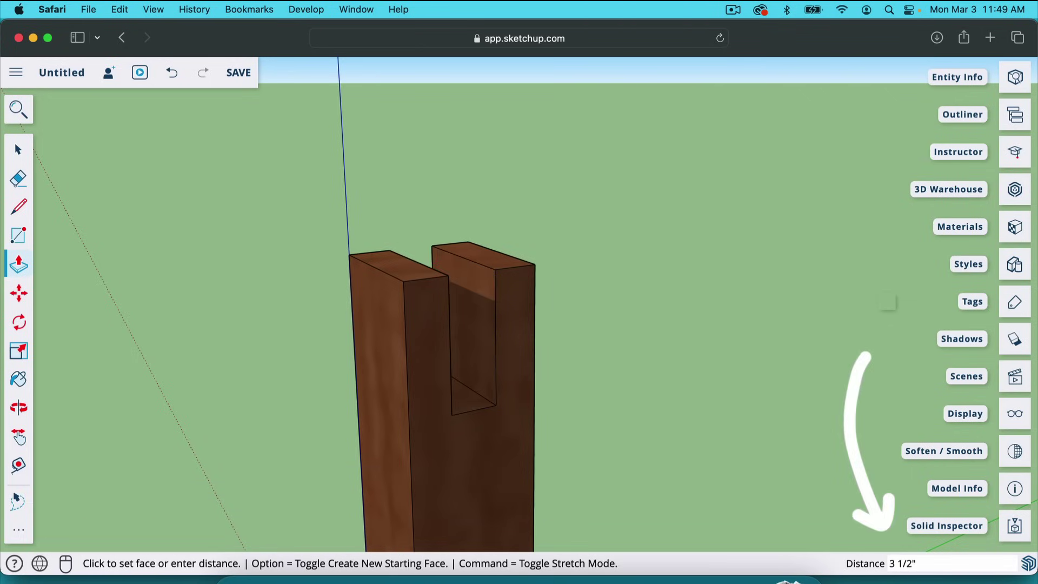
# - Place vertical guides 1 1/8" in from both side edges of the adjacent, uncut leg face
pyautogui.press('o')
pyautogui.moveTo(533, 370); pyautogui.dragTo(454, 431)
pyautogui.press('t')
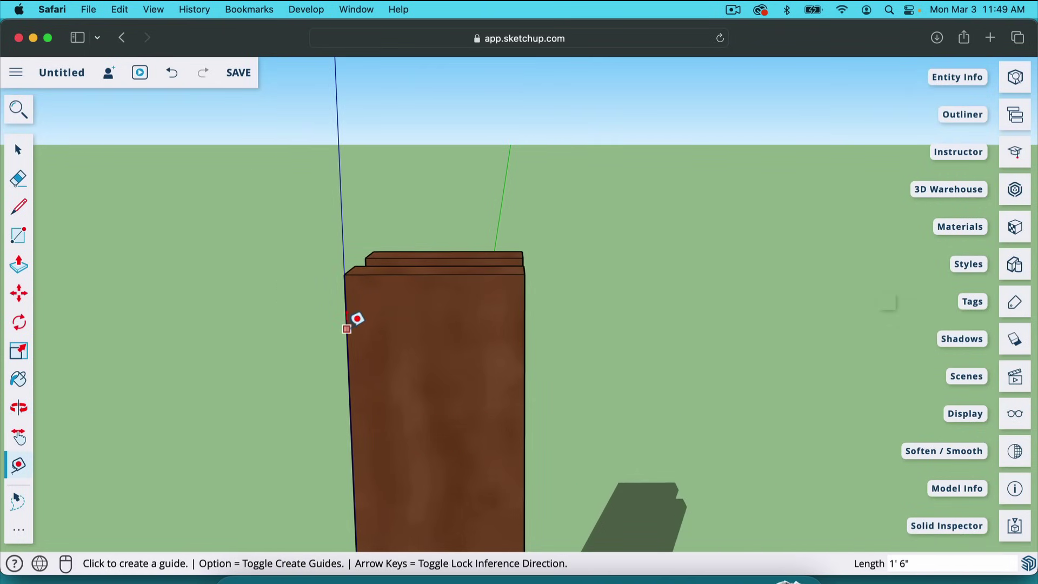
pyautogui.click(347, 329)
pyautogui.write('1 1/8')
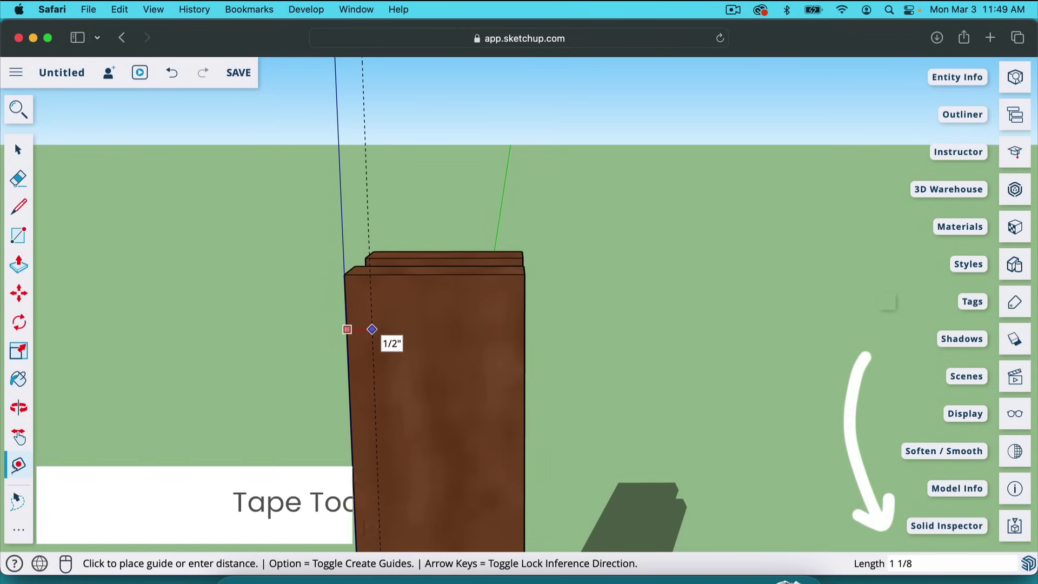
pyautogui.press('Return')
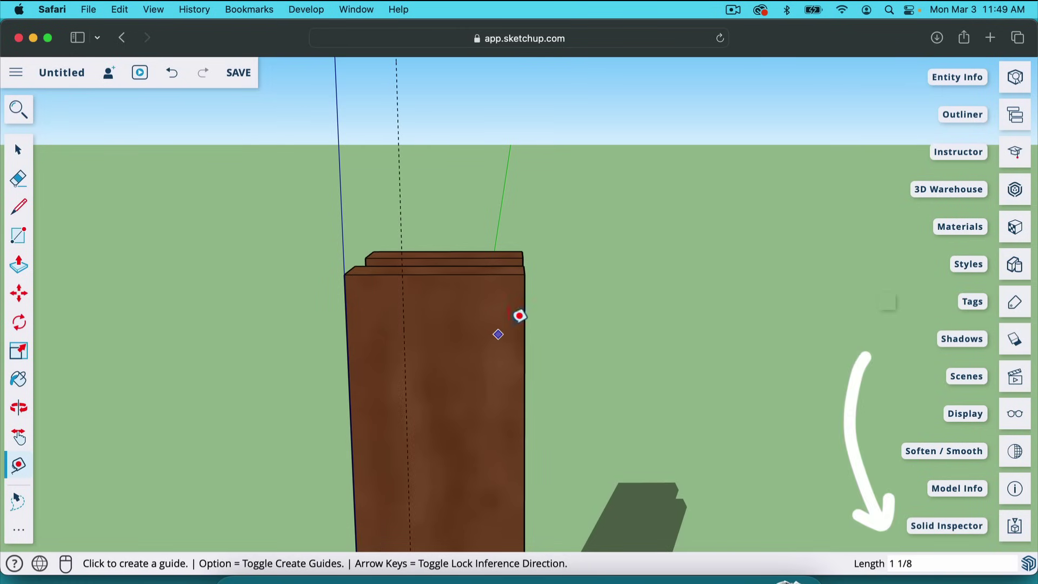
pyautogui.click(525, 319)
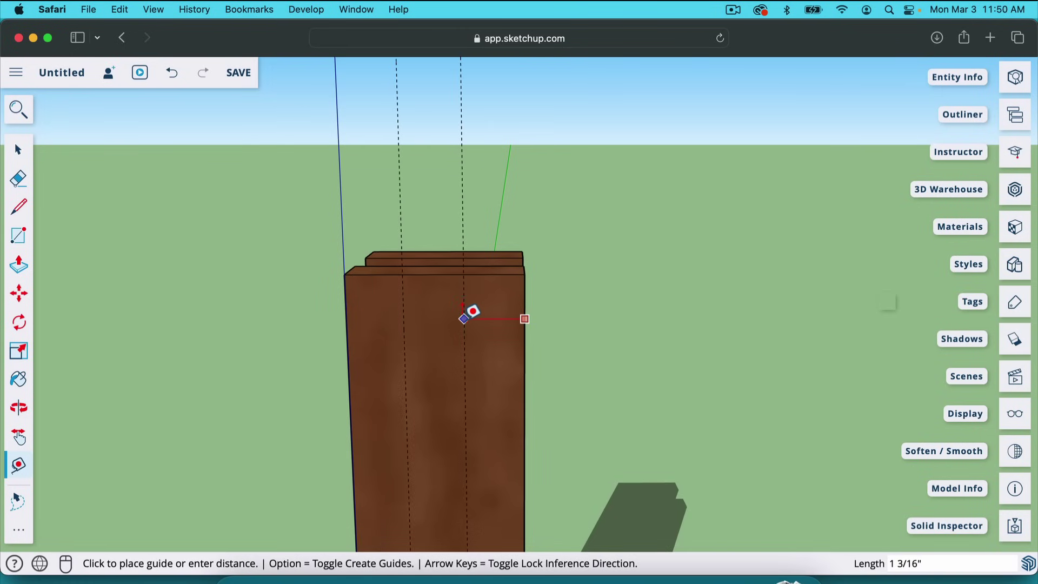
pyautogui.write('1 1/8')
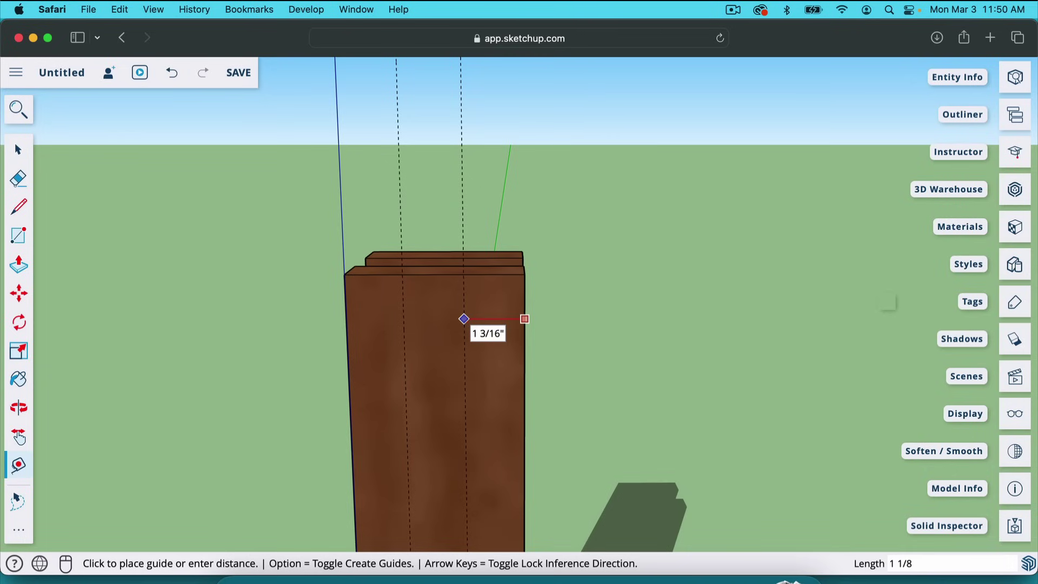
pyautogui.press('Return')
# - Draw a slot outline 3.5" deep and 1 1/4" wide between the two guides, starting from the face's top edge
pyautogui.press('l')
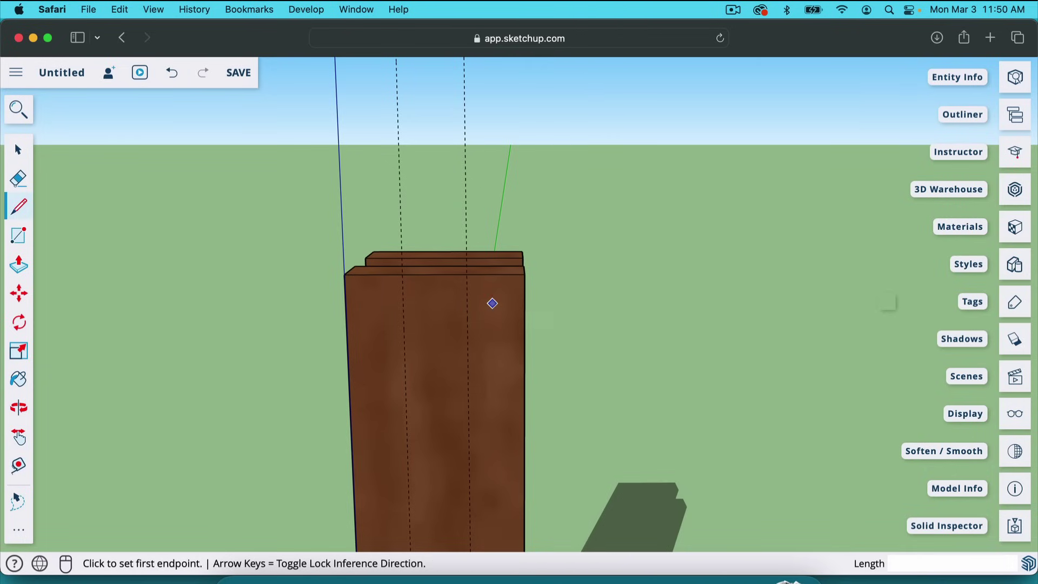
pyautogui.click(402, 275)
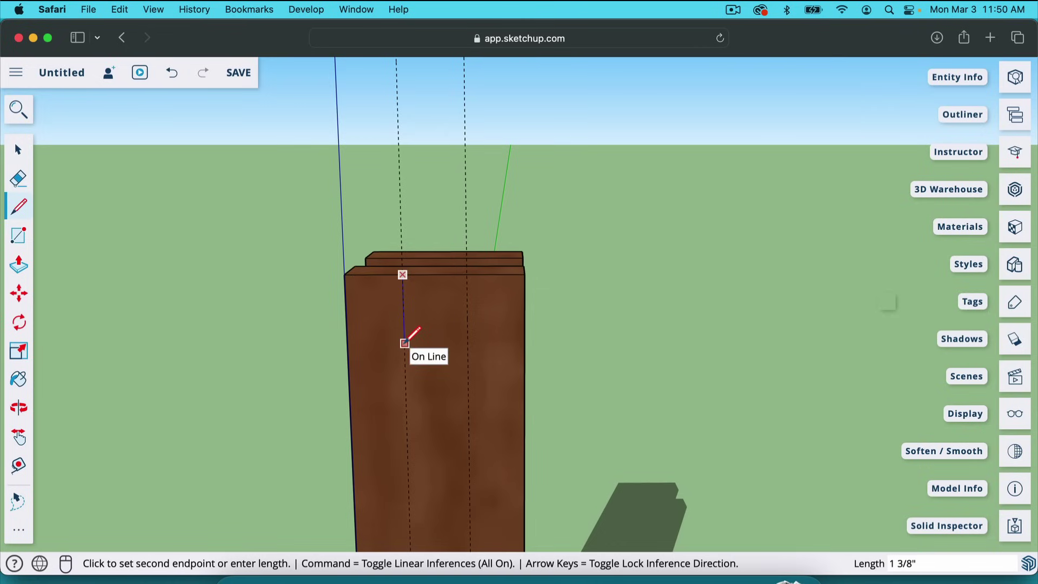
pyautogui.write('3.5')
pyautogui.press('Return')
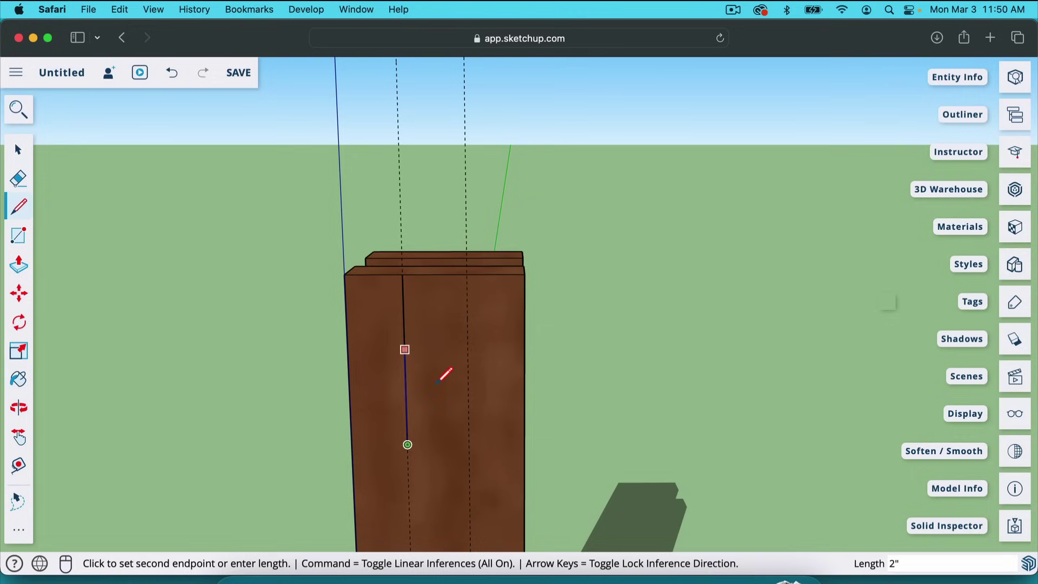
pyautogui.click(469, 444)
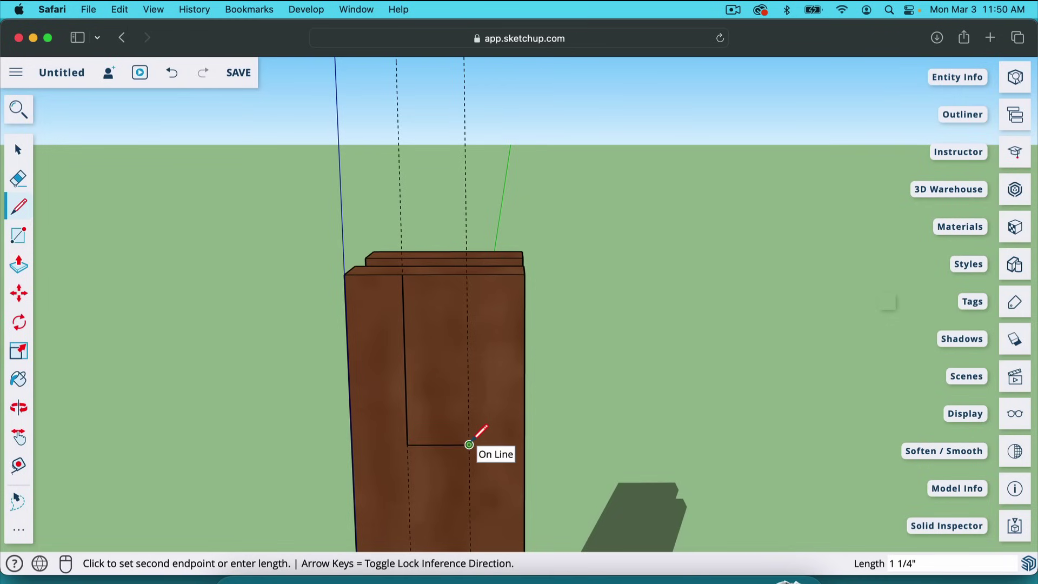
pyautogui.click(467, 274)
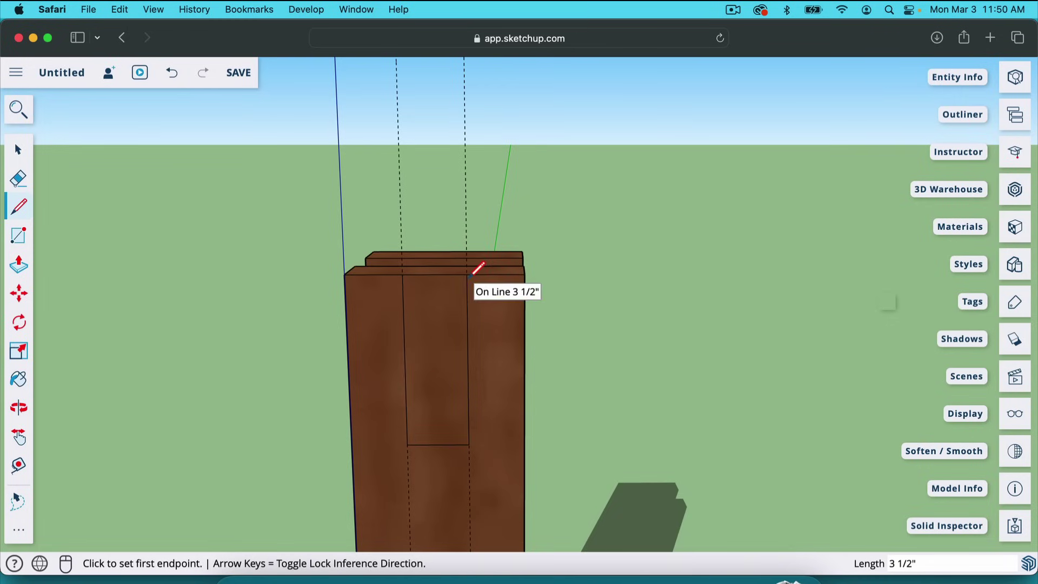
# - Push the slot face 1 1/8" into the leg, reaching the existing notch
pyautogui.press('p')
pyautogui.click(435, 355)
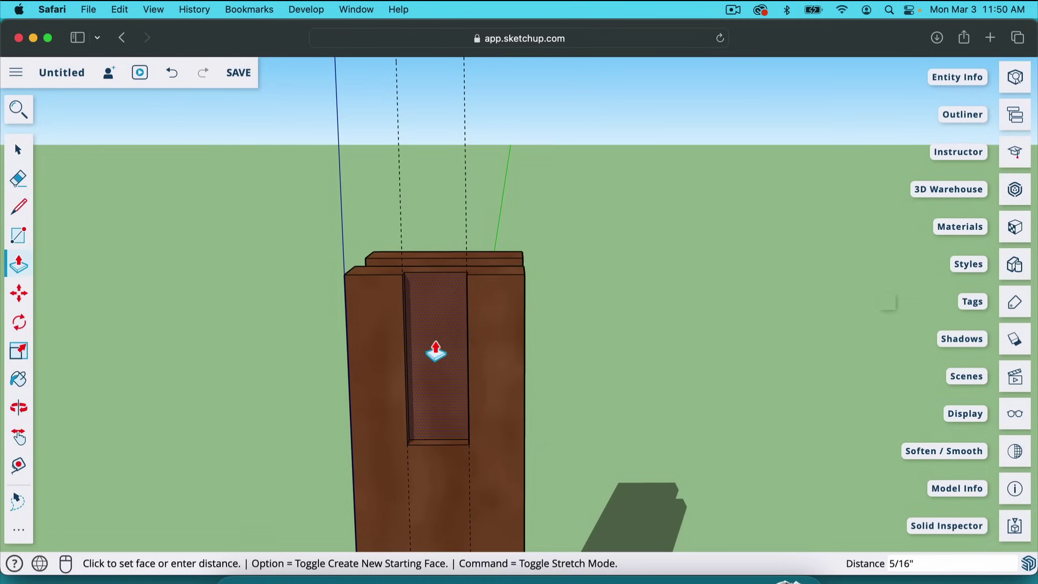
pyautogui.click(436, 352)
pyautogui.write('1 1')
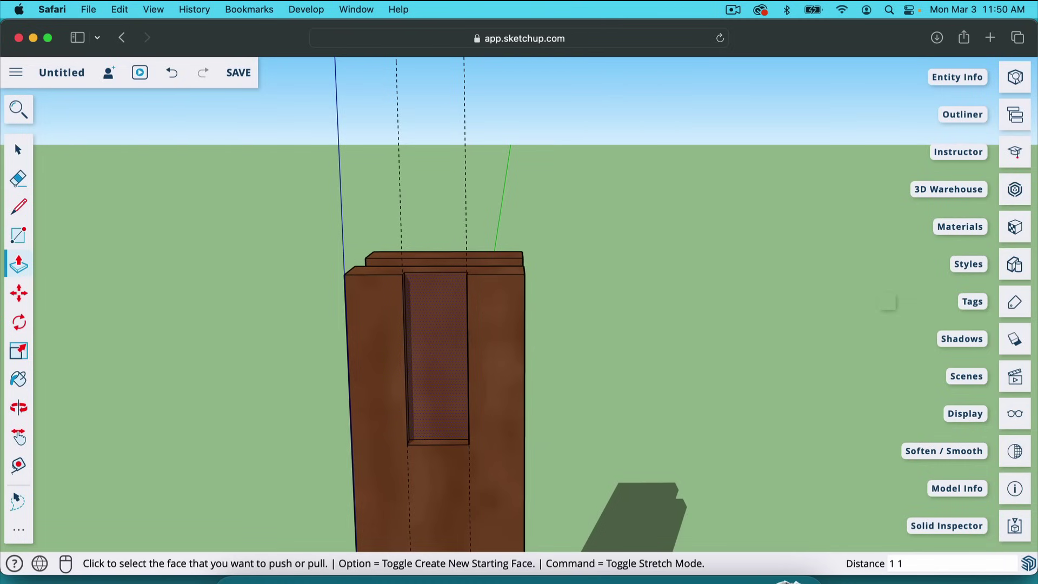
pyautogui.write('/8')
pyautogui.press('Return')
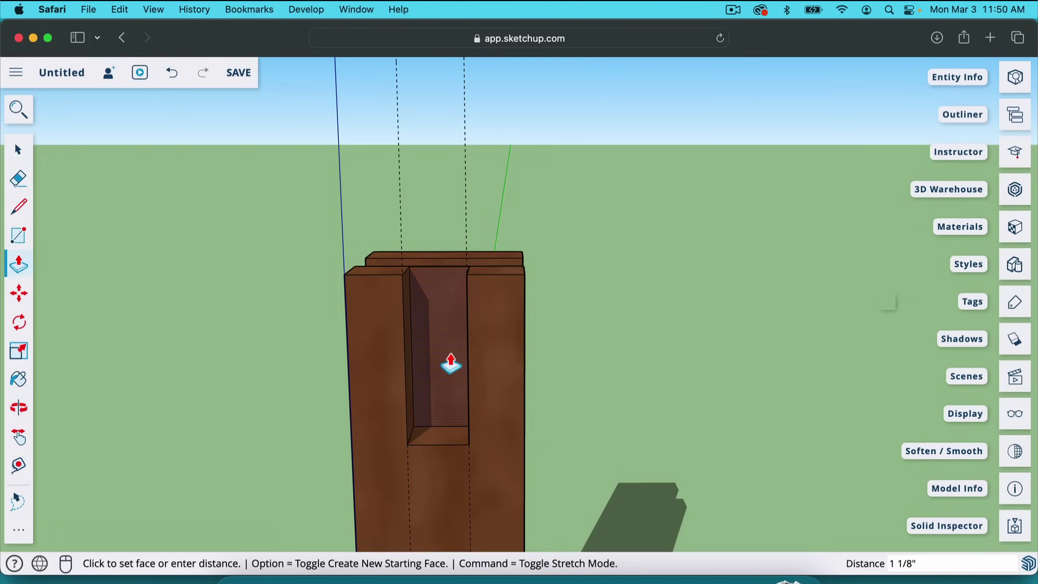
# - Delete the leftover face that separates the new slot from the existing notch
pyautogui.press('o')
pyautogui.moveTo(485, 369); pyautogui.dragTo(492, 309)
pyautogui.press('space')
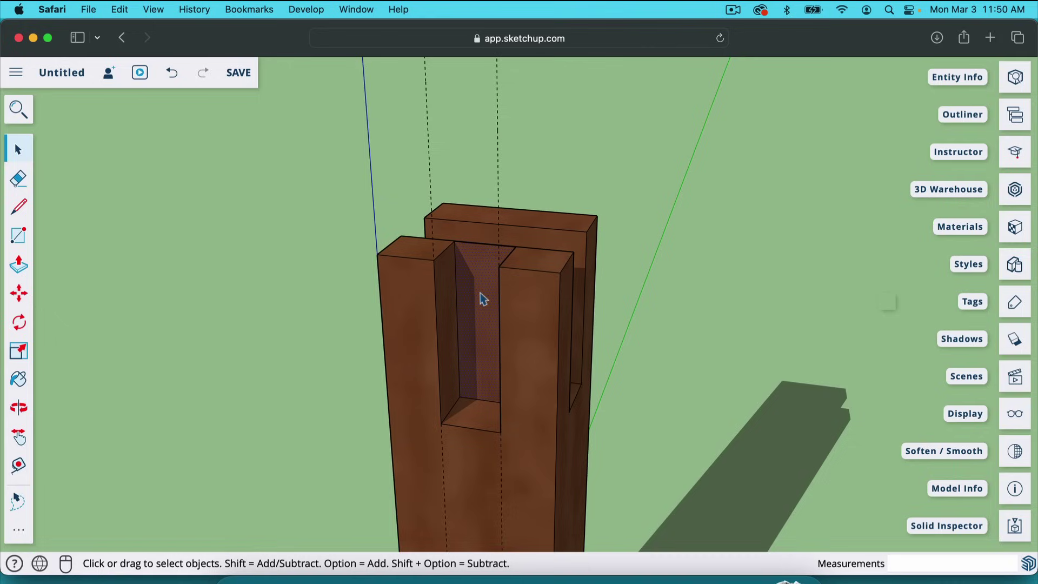
pyautogui.click(489, 250)
pyautogui.press('Delete')
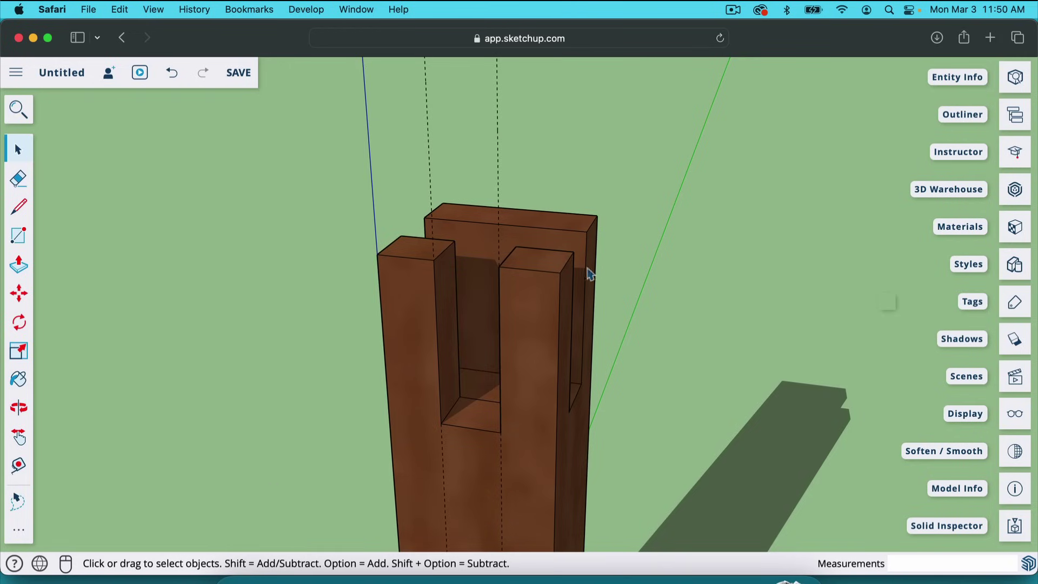
# - Set up vertical guides on the opposite leg face and outline a slot between them, starting from the face's top edge
pyautogui.press('e')
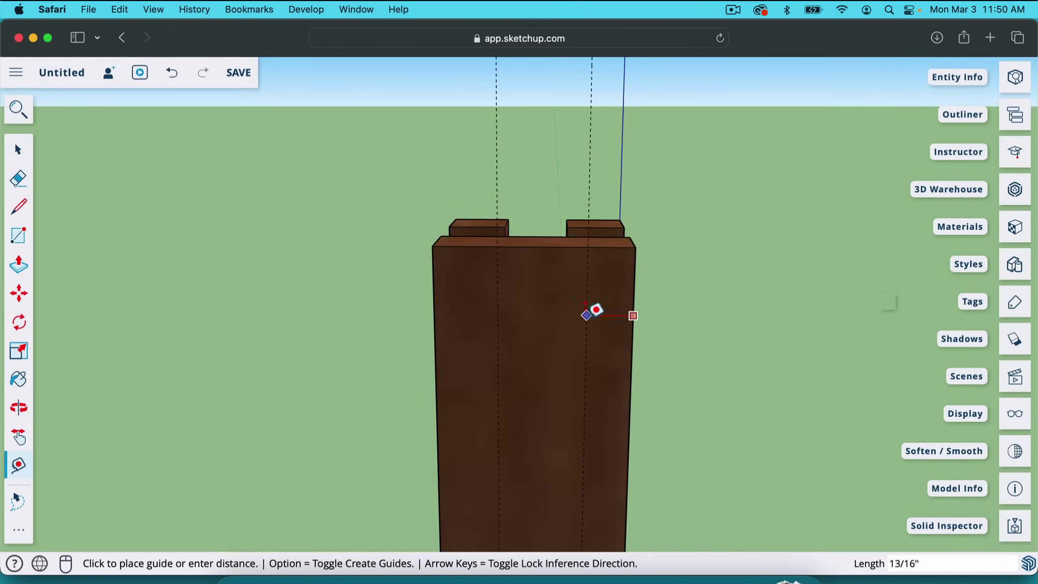
pyautogui.click(574, 311)
pyautogui.press('l')
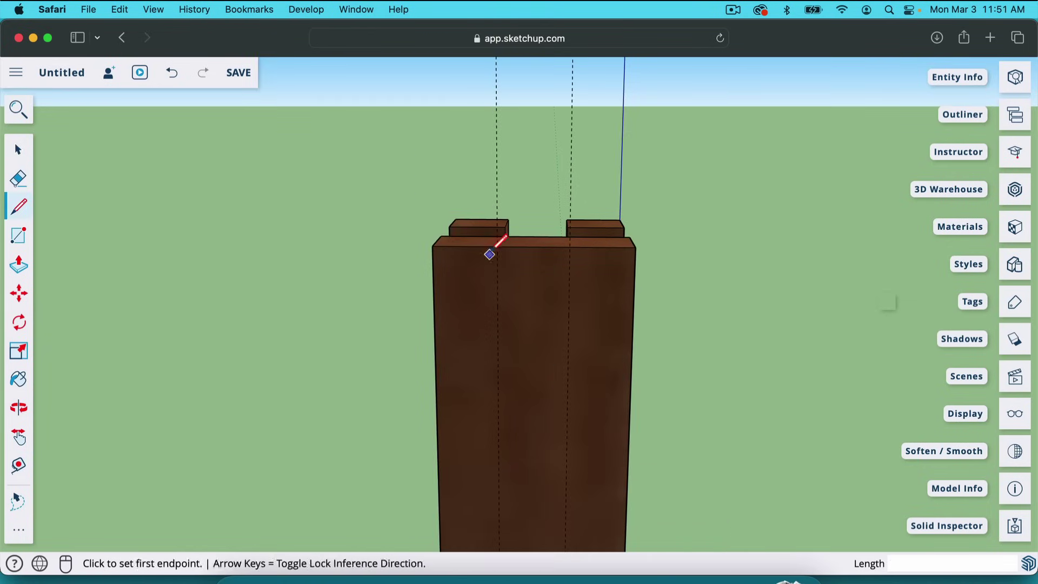
pyautogui.click(498, 242)
pyautogui.click(498, 434)
pyautogui.click(567, 433)
pyautogui.click(569, 242)
# - Push the outlined slot face inward until it opens into the existing notch
pyautogui.press('p')
pyautogui.click(532, 336)
pyautogui.press('e')
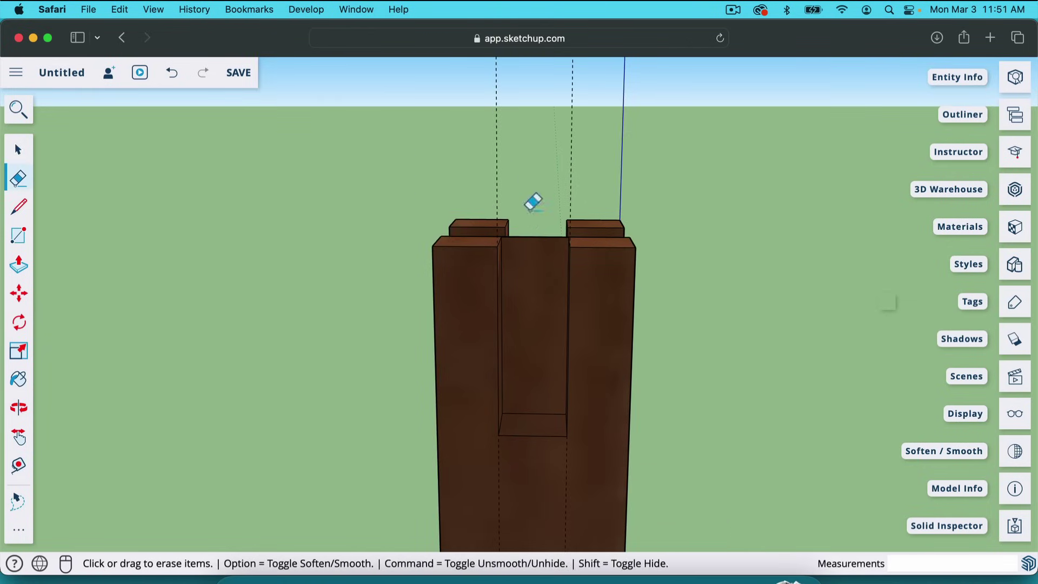
# - Erase the two seam edges across the notch floor and the remaining guides
pyautogui.press('o')
pyautogui.moveTo(534, 204)
pyautogui.mouseDown()
pyautogui.moveTo(622, 324)
pyautogui.moveTo(751, 458)
pyautogui.moveTo(557, 439)
pyautogui.moveTo(278, 440)
pyautogui.moveTo(475, 429)
pyautogui.mouseUp()
pyautogui.press('e')
pyautogui.click(527, 386)
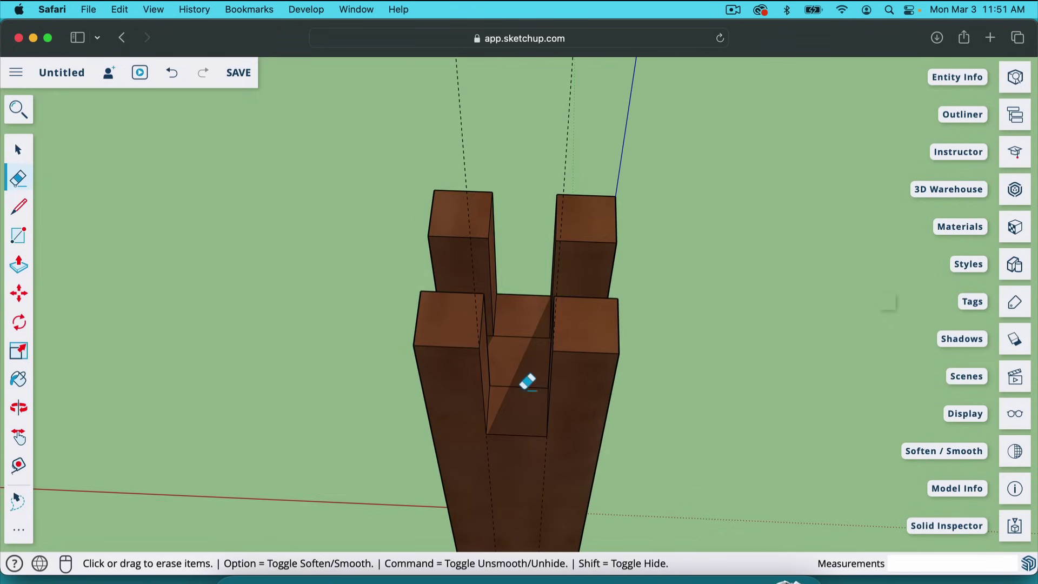
pyautogui.click(530, 338)
pyautogui.scroll(-5, 541, 378)
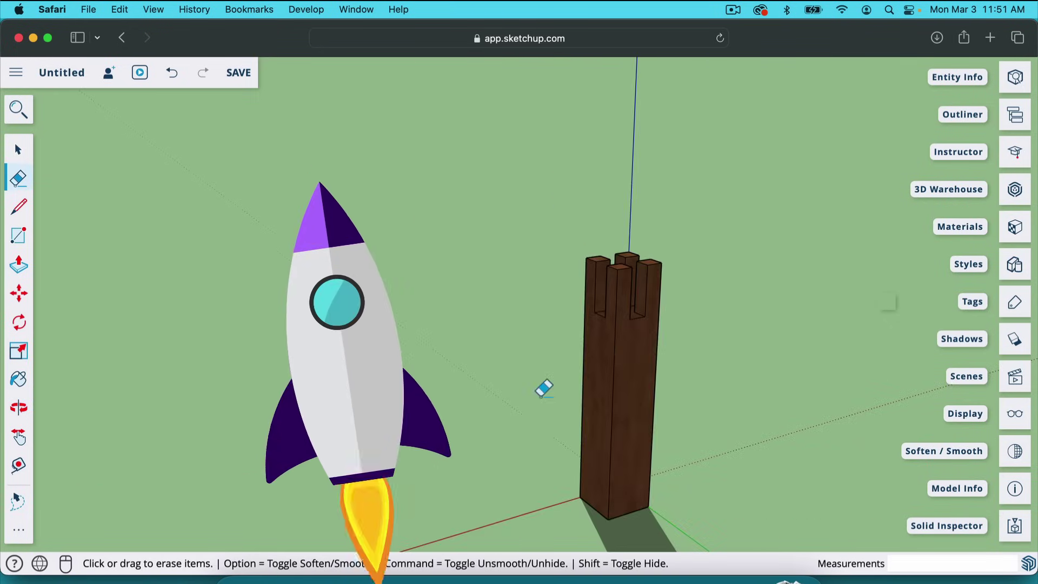
pyautogui.press('o')
pyautogui.moveTo(498, 406); pyautogui.dragTo(635, 301)
pyautogui.scroll(5, 455, 287)
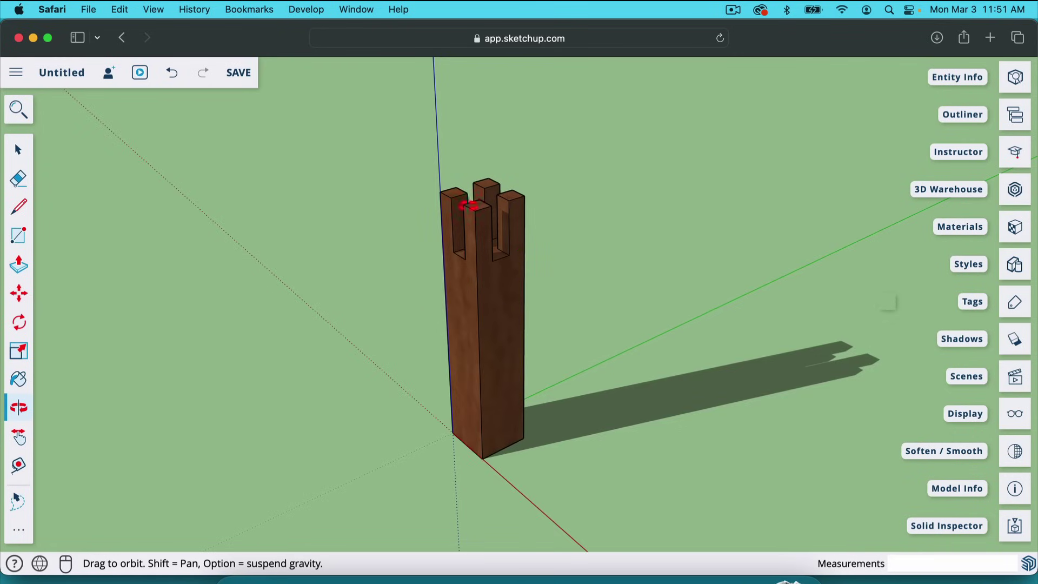
pyautogui.press('space')
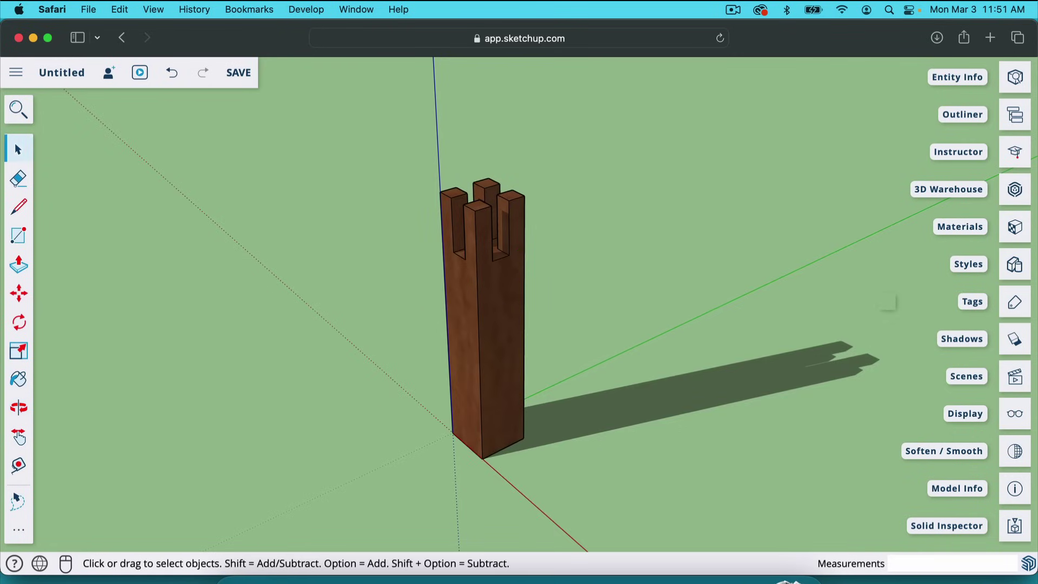
pyautogui.tripleClick(496, 305)
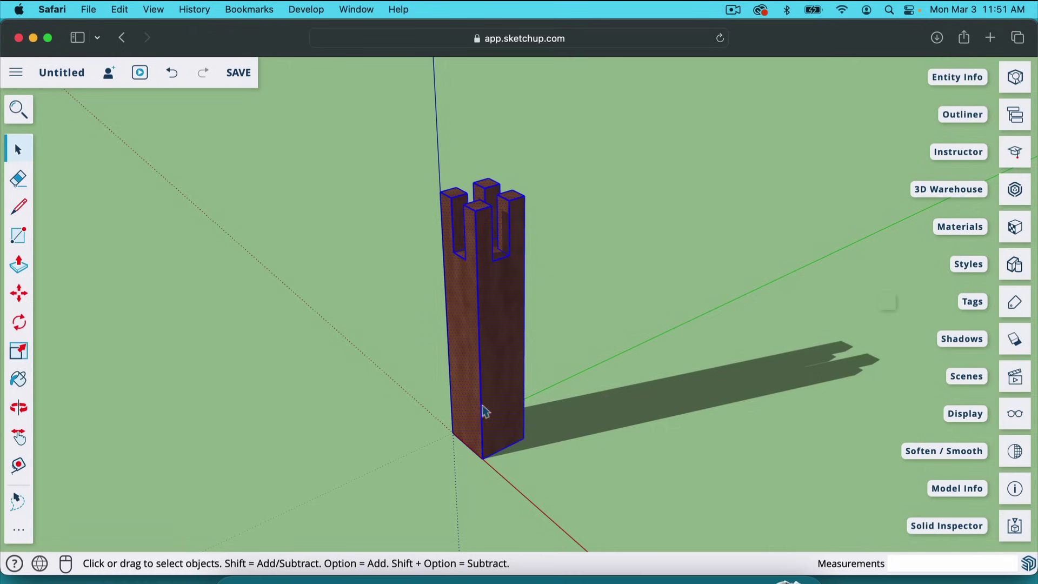
pyautogui.click(559, 264)
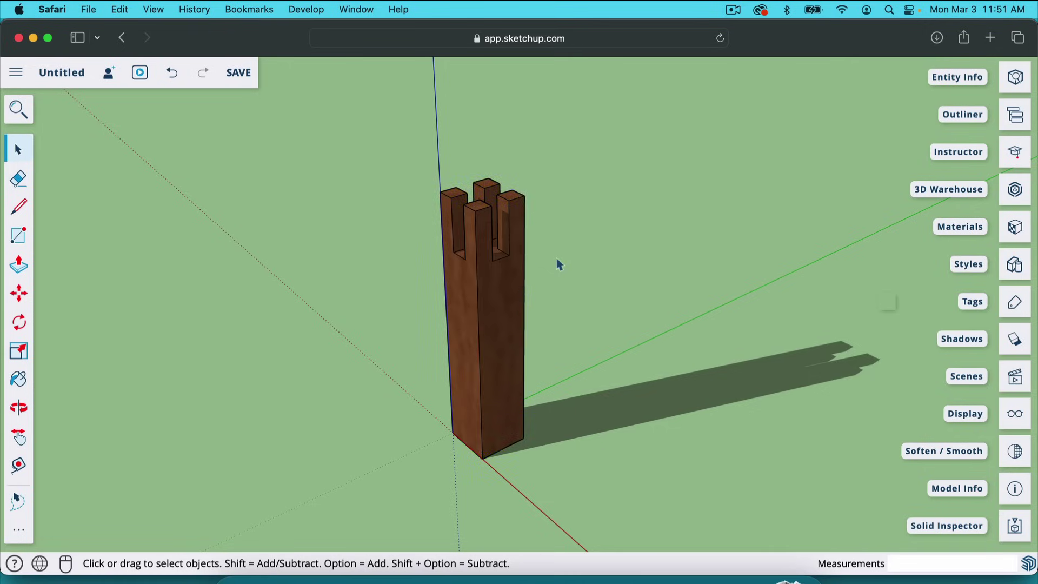
pyautogui.click(502, 302)
pyautogui.click(614, 206)
# - Make a component named Post from all of the notched leg's geometry
pyautogui.tripleClick(503, 328)
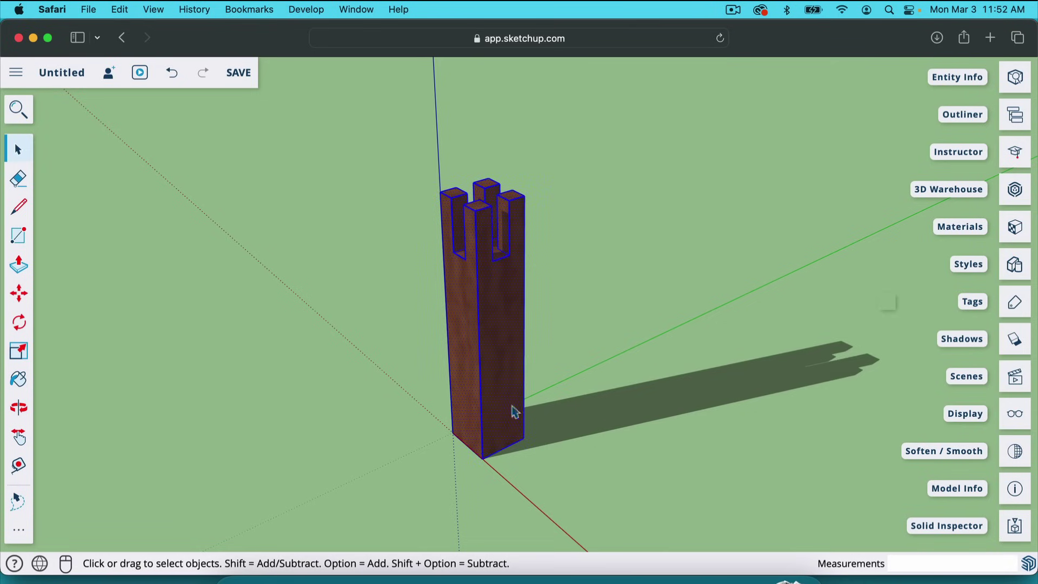
pyautogui.rightClick(501, 306)
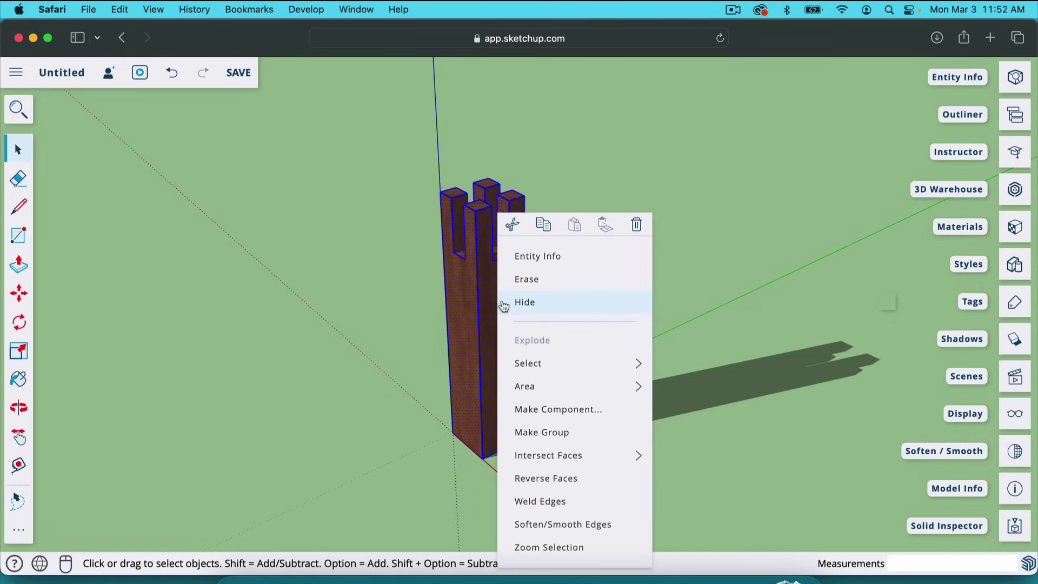
pyautogui.click(586, 410)
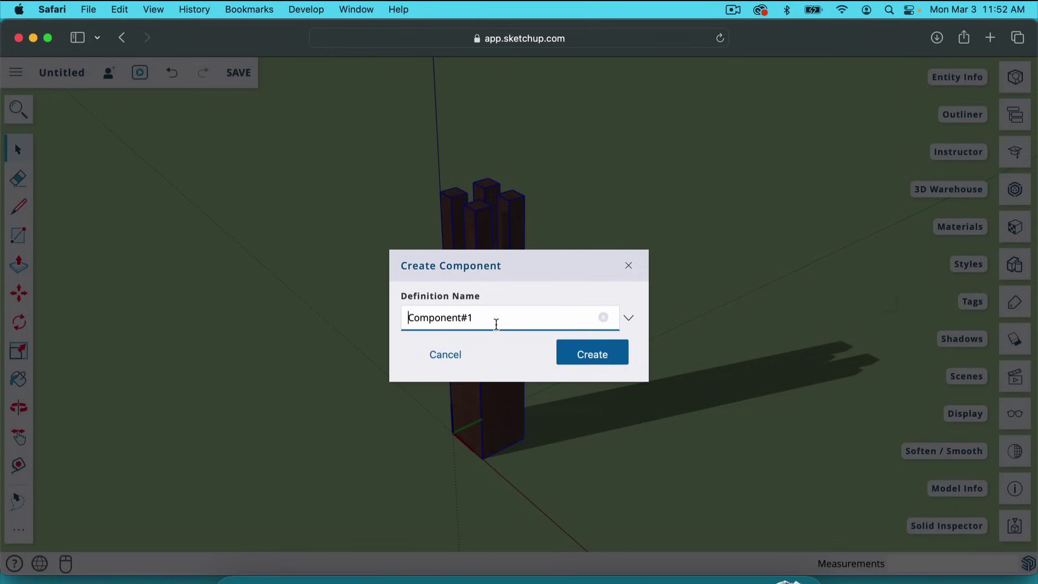
pyautogui.moveTo(497, 324); pyautogui.dragTo(378, 316)
pyautogui.write('Post')
pyautogui.click(592, 353)
pyautogui.click(578, 224)
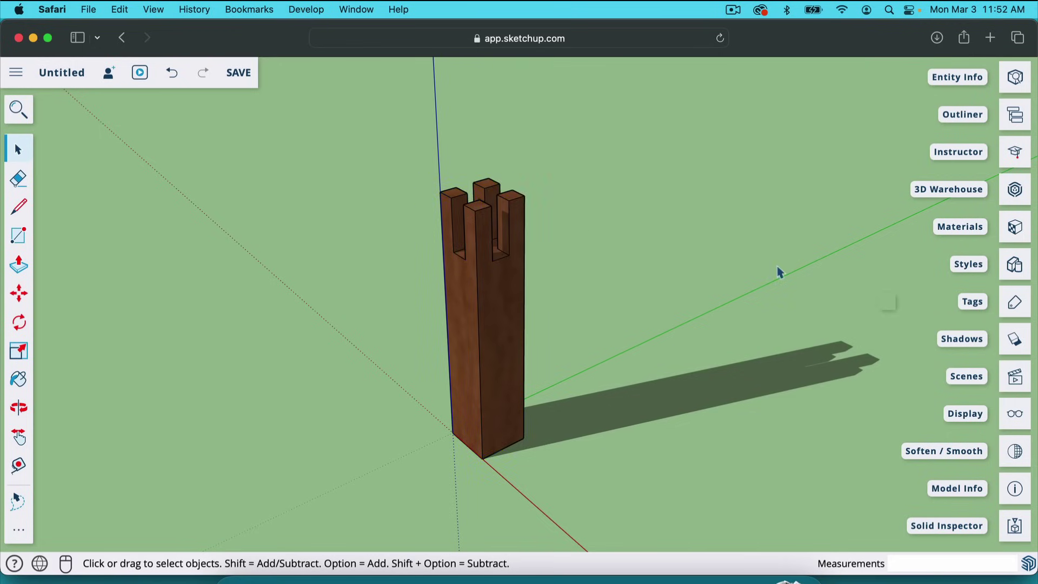
pyautogui.click(512, 311)
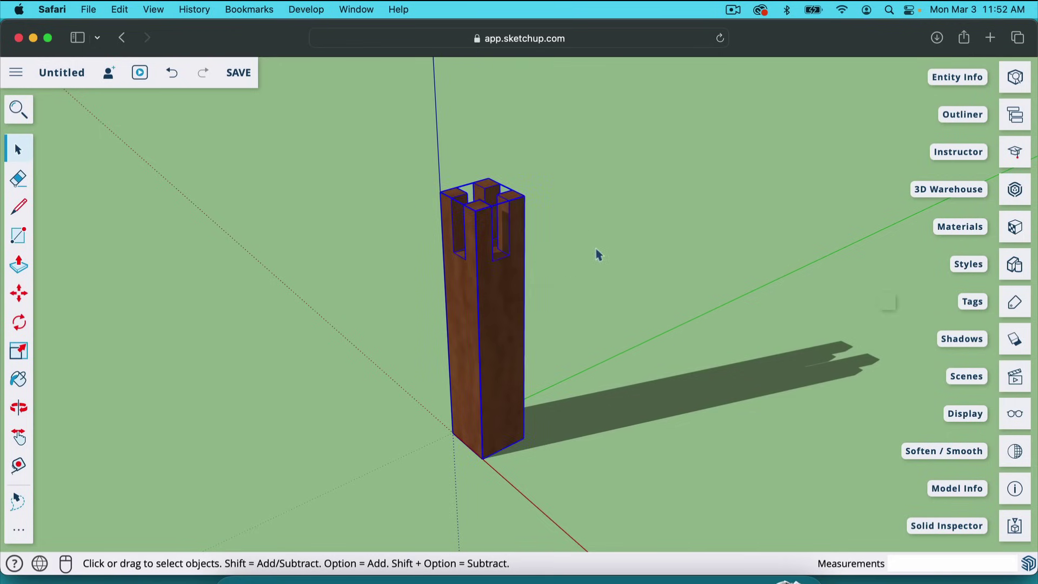
pyautogui.click(676, 252)
pyautogui.click(495, 288)
pyautogui.click(559, 252)
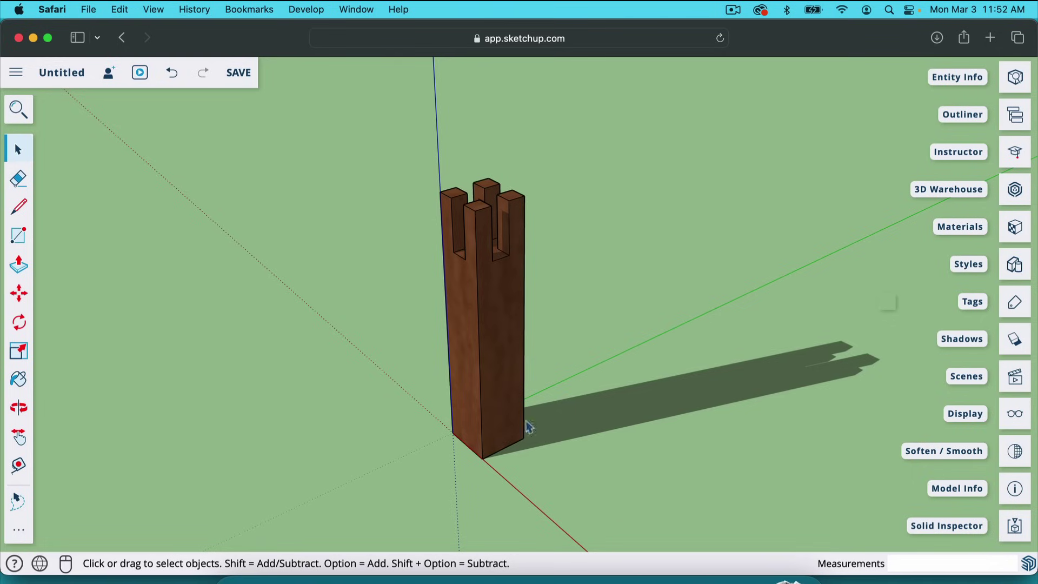
pyautogui.press('super+a')
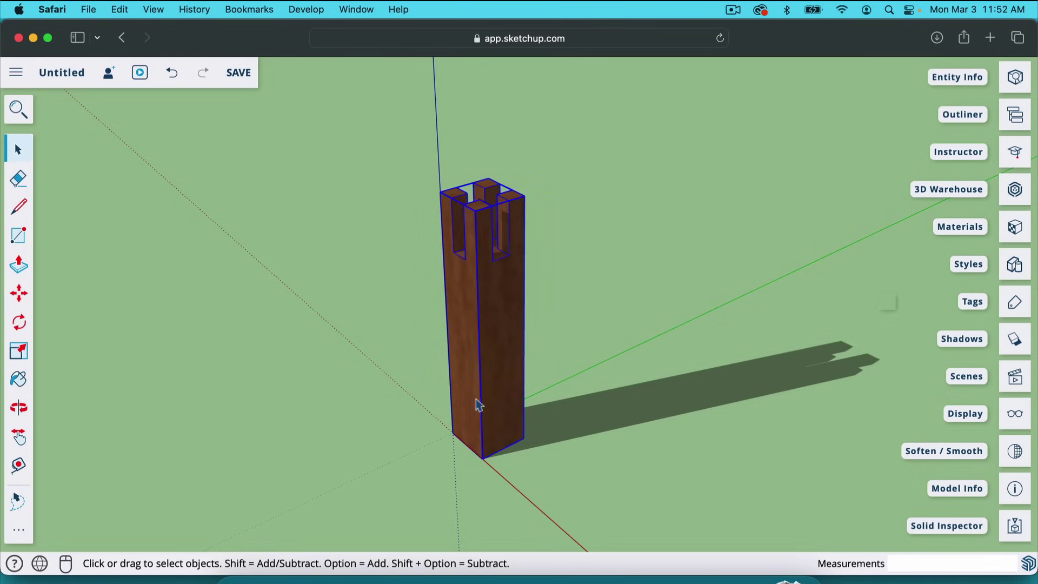
pyautogui.click(583, 320)
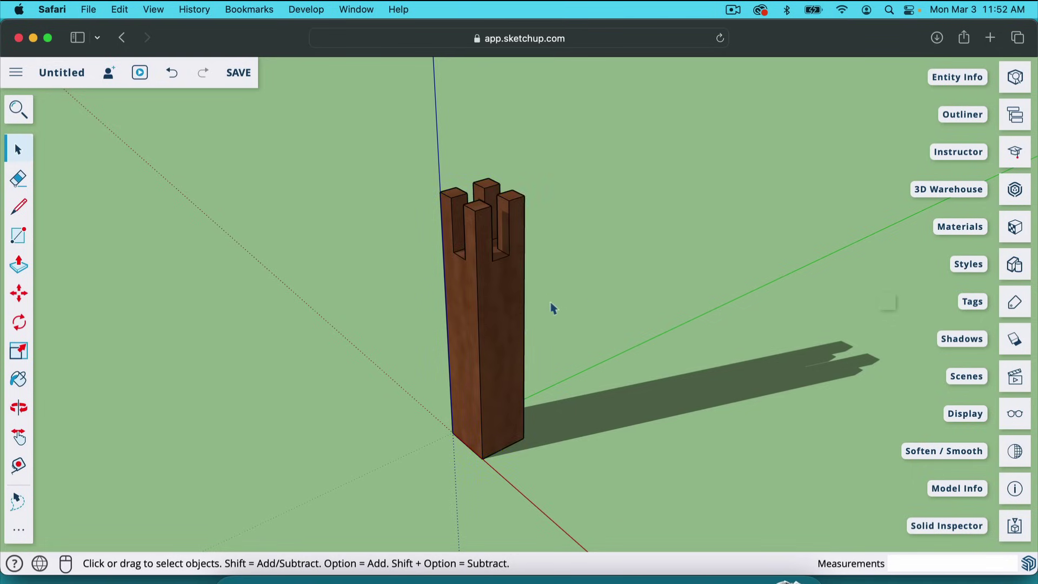
# - Try moving the Post leg along the green axis from its bottom corner, and undo the move
pyautogui.click(497, 347)
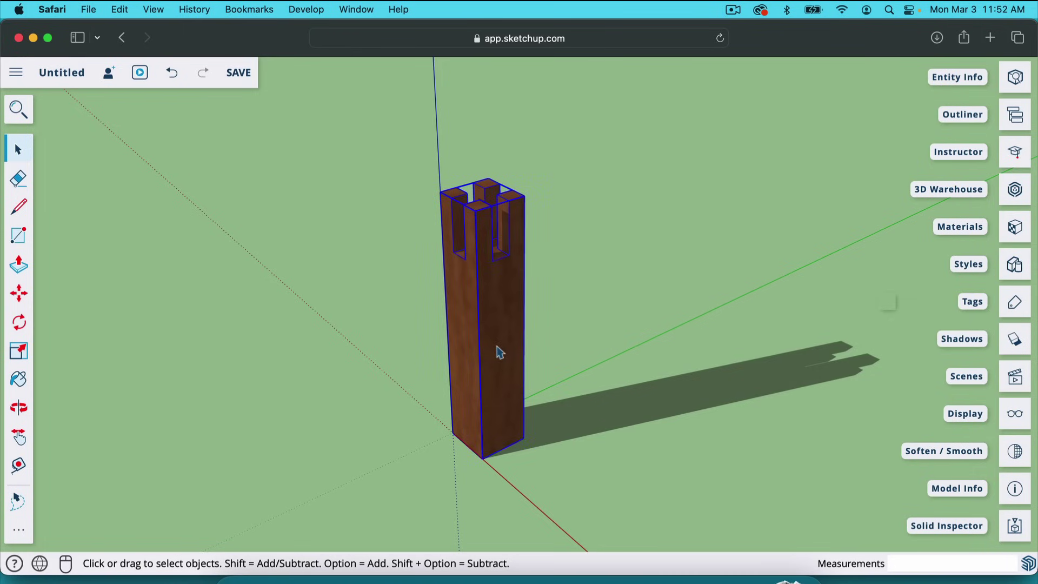
pyautogui.press('m')
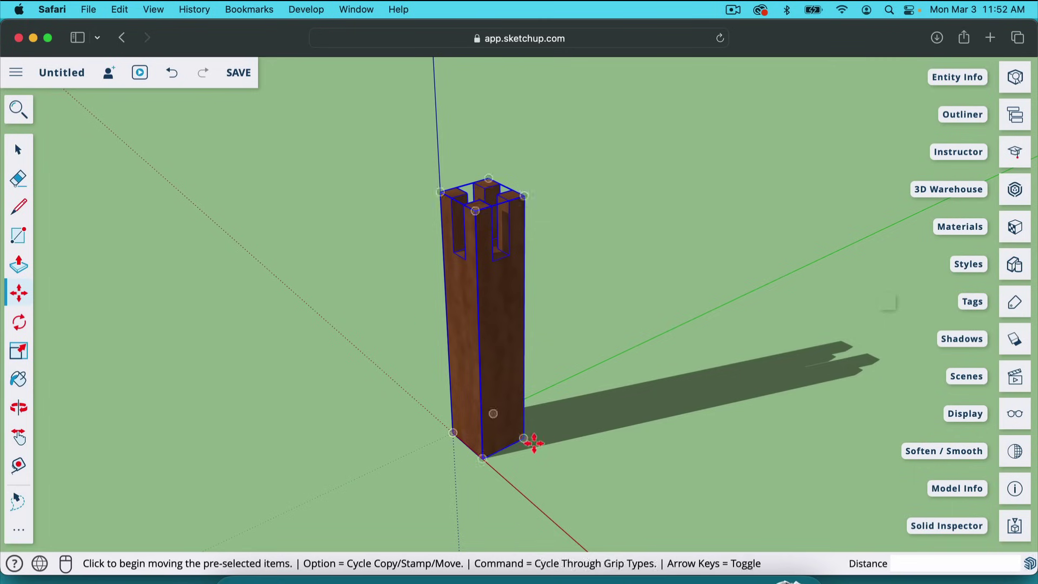
pyautogui.click(526, 441)
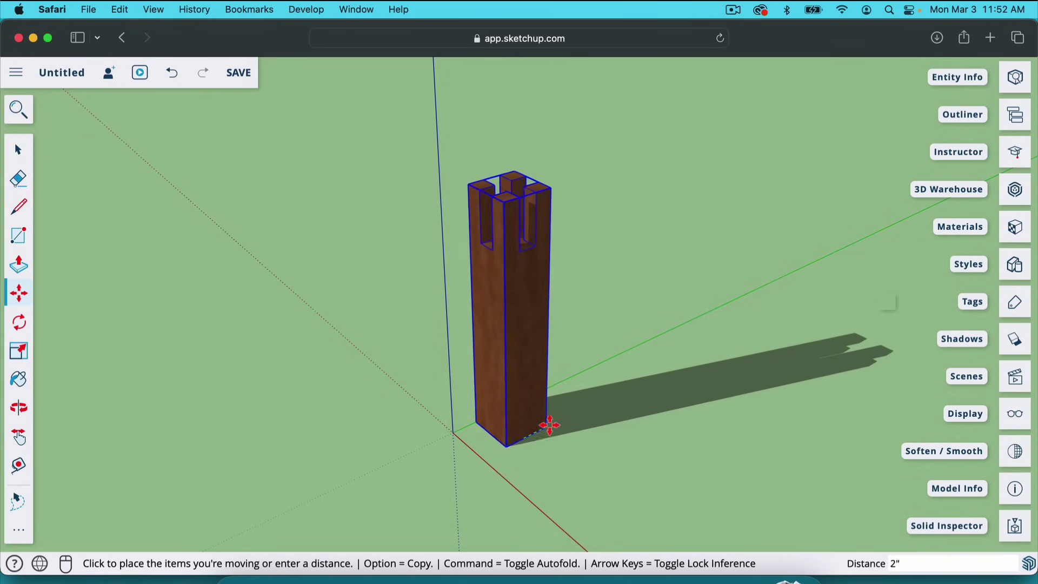
pyautogui.click(572, 414)
pyautogui.press('super+z')
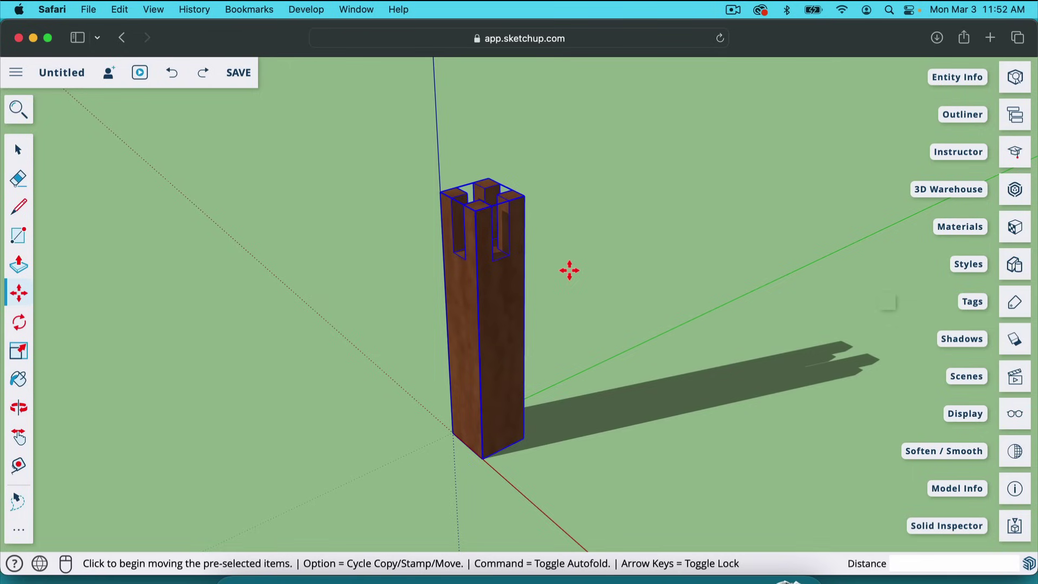
# - Copy the Post leg along the green axis so that the two legs span 2' from outer face to outer face
pyautogui.press('alt')
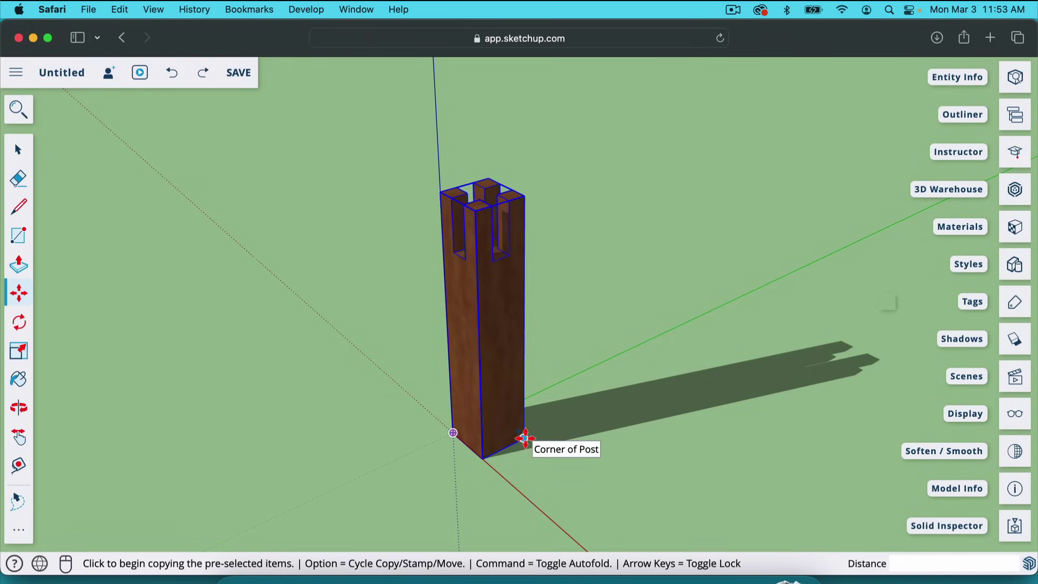
pyautogui.click(525, 438)
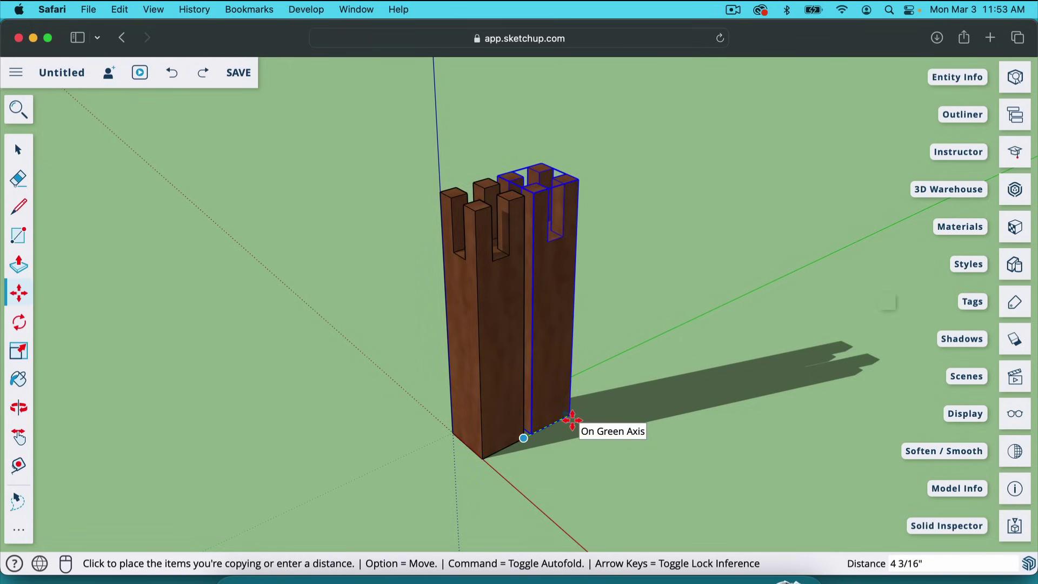
pyautogui.write('2.5')
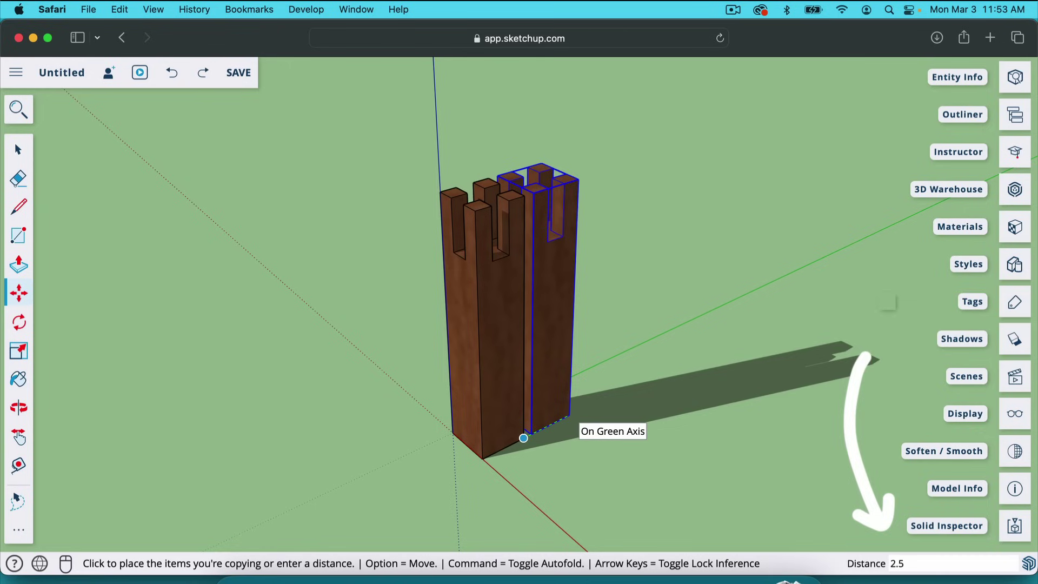
pyautogui.press('Return')
pyautogui.press('space')
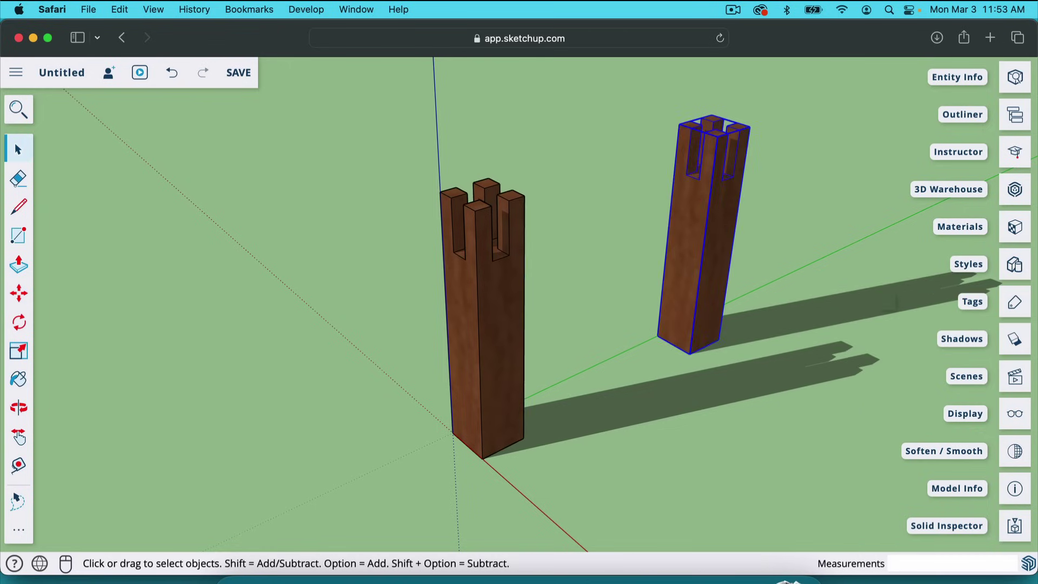
pyautogui.click(542, 297)
# - Measure the overall span between the outer top corners of the two legs along the green axis
pyautogui.press('t')
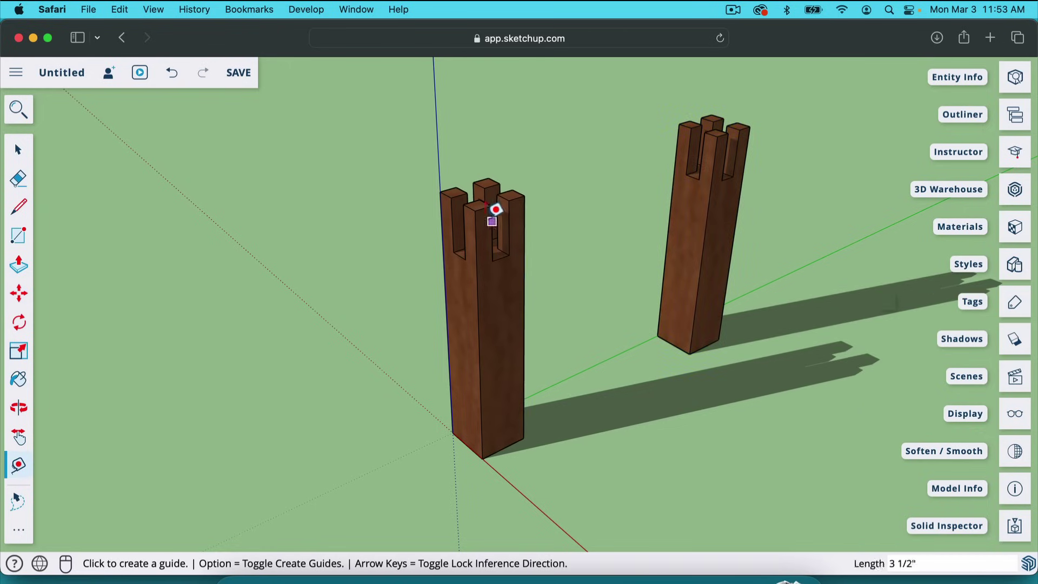
pyautogui.click(476, 210)
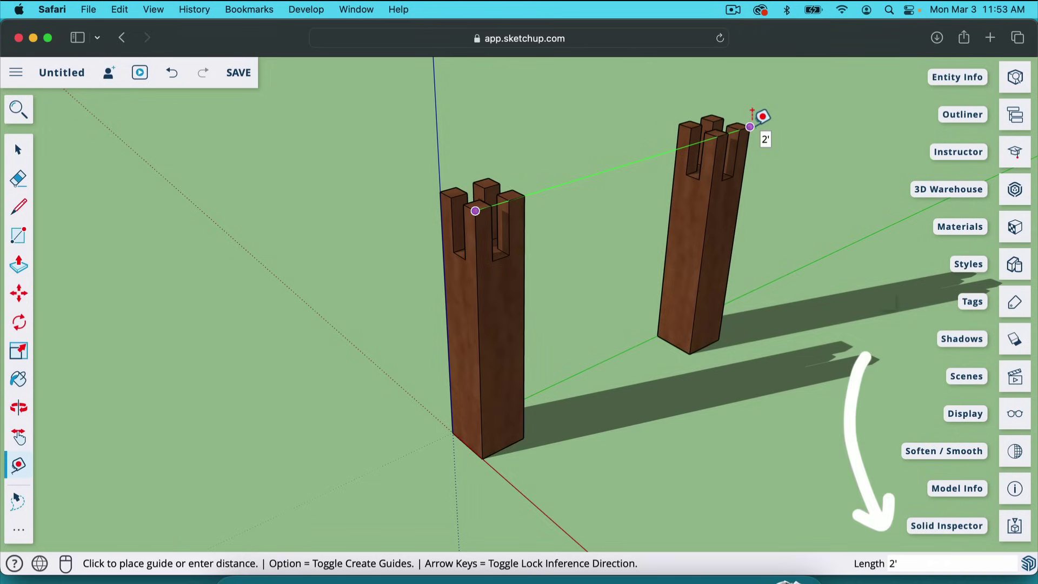
pyautogui.press('space')
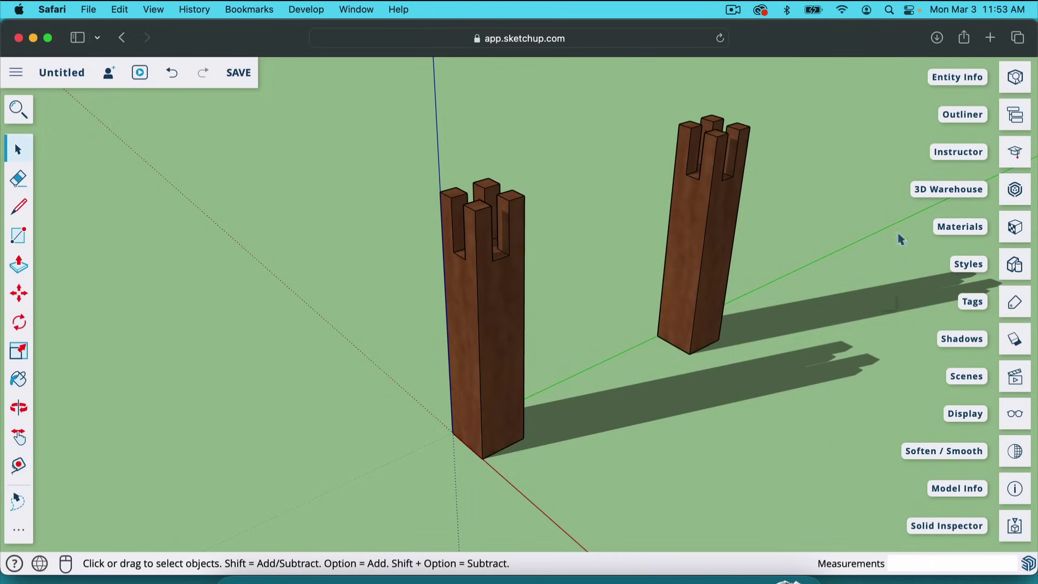
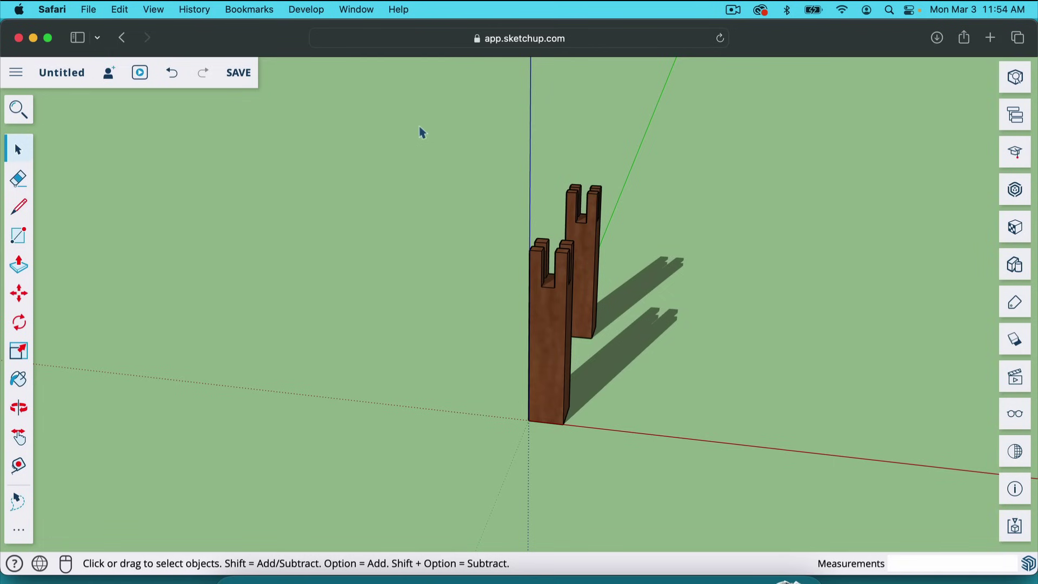
# - Copy both Post legs together 44.5" along the red axis from the front leg's bottom corner
pyautogui.click(705, 310)
pyautogui.click(556, 322)
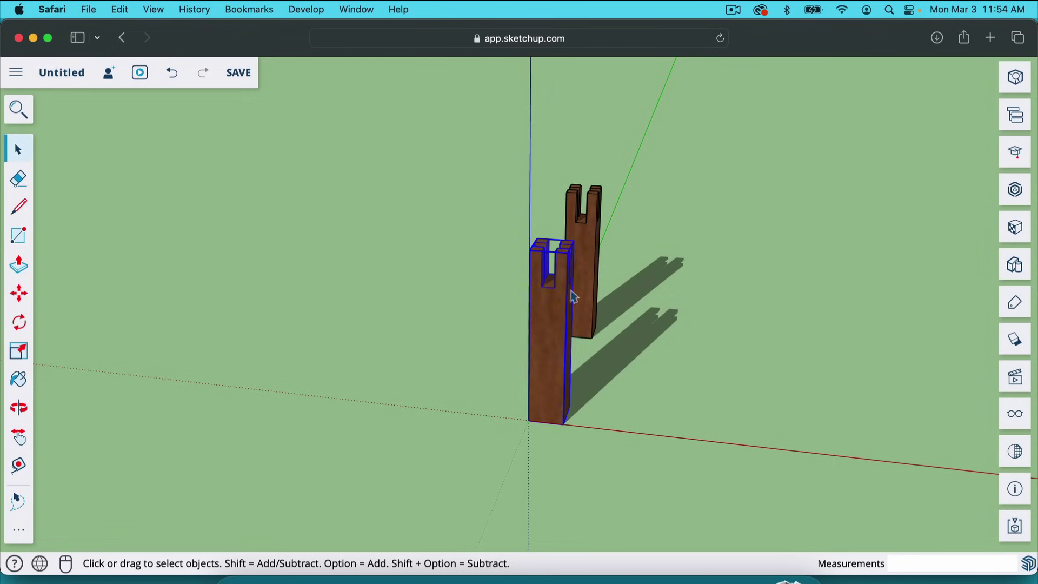
pyautogui.keyDown('shift'); pyautogui.click(591, 239); pyautogui.keyUp('shift')
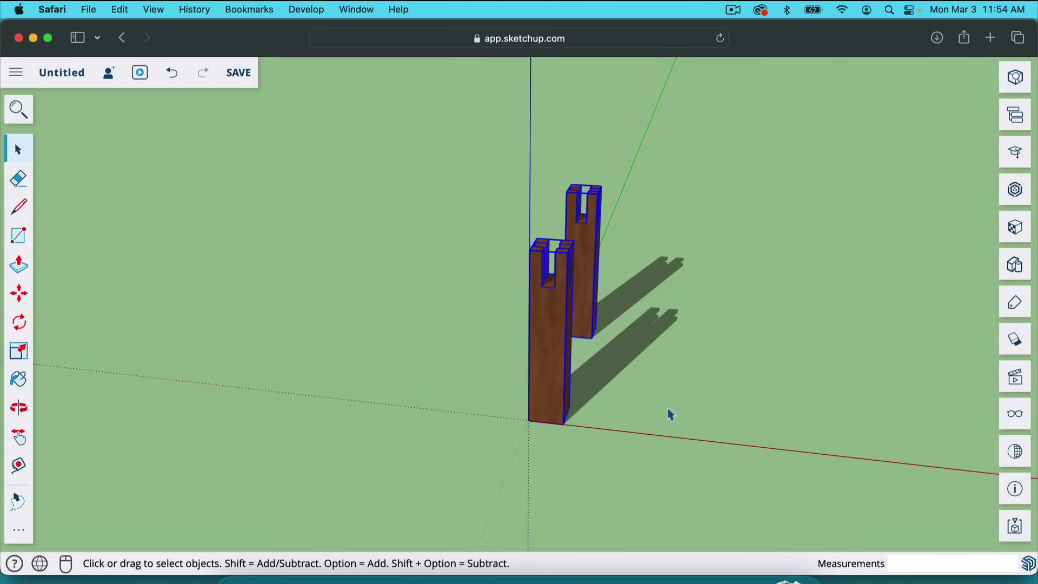
pyautogui.scroll(5, 671, 415)
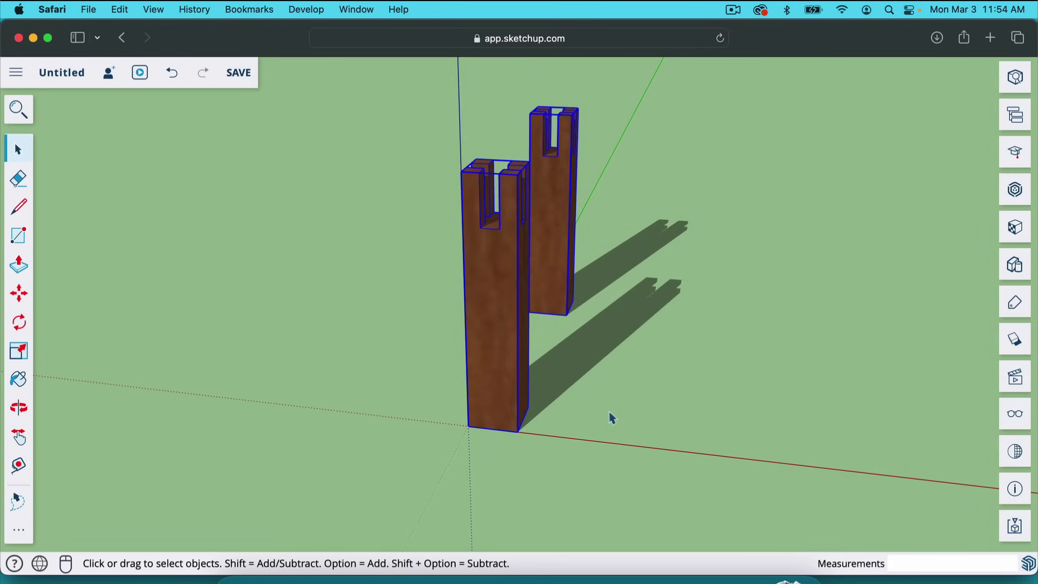
pyautogui.press('m')
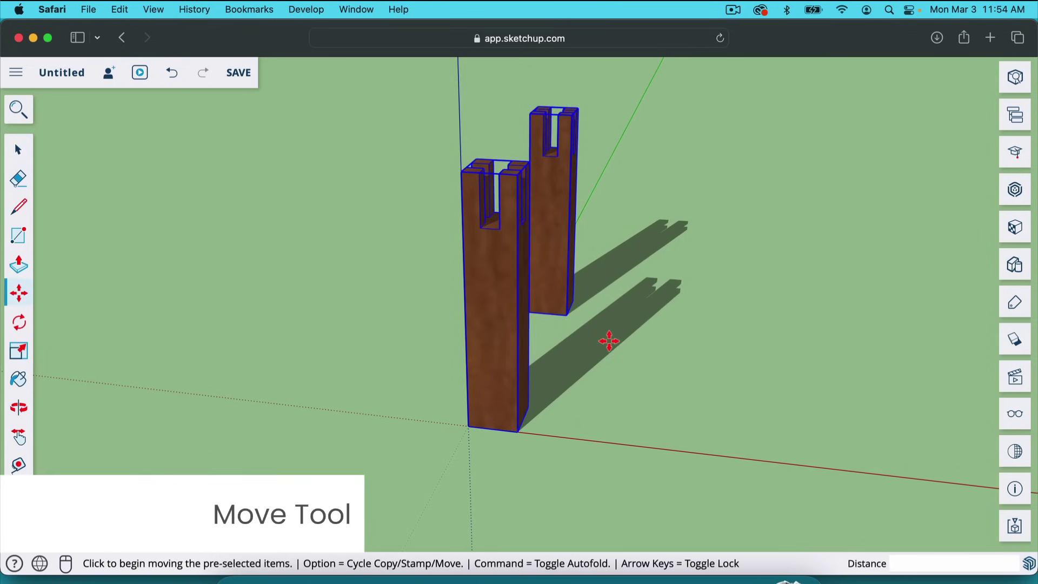
pyautogui.press('alt')
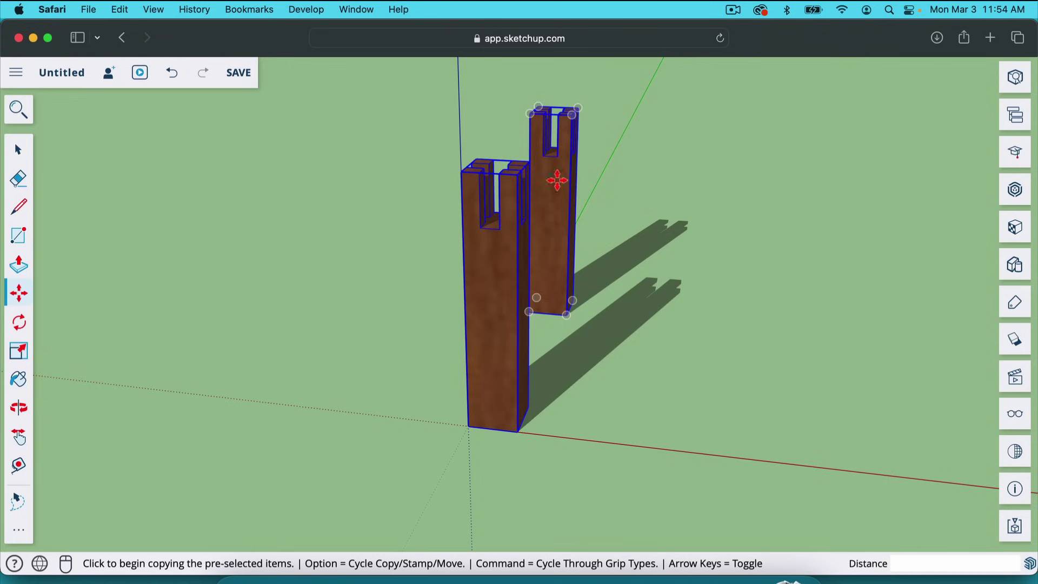
pyautogui.click(518, 433)
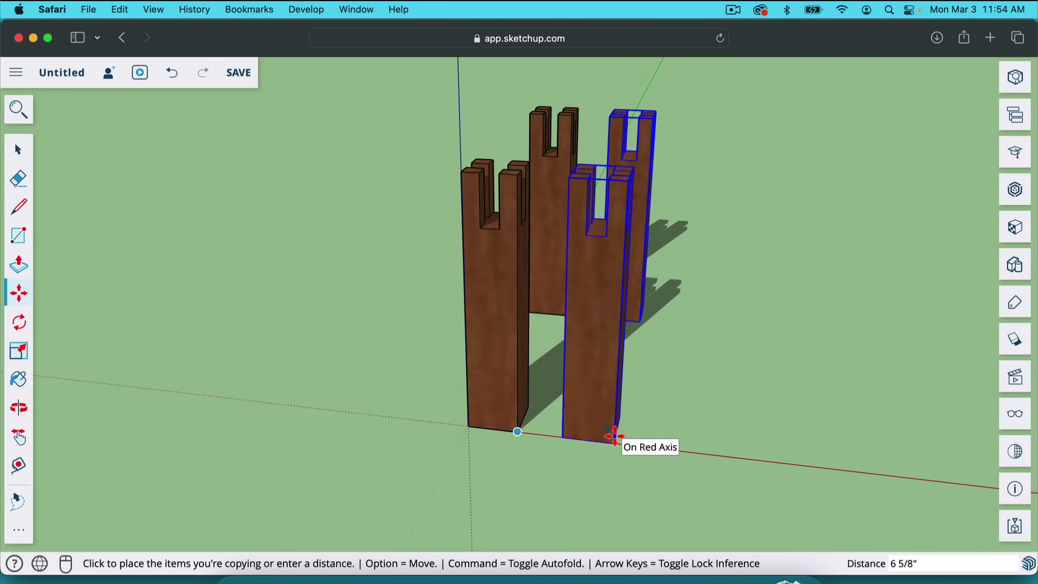
pyautogui.click(615, 436)
pyautogui.write('44.5')
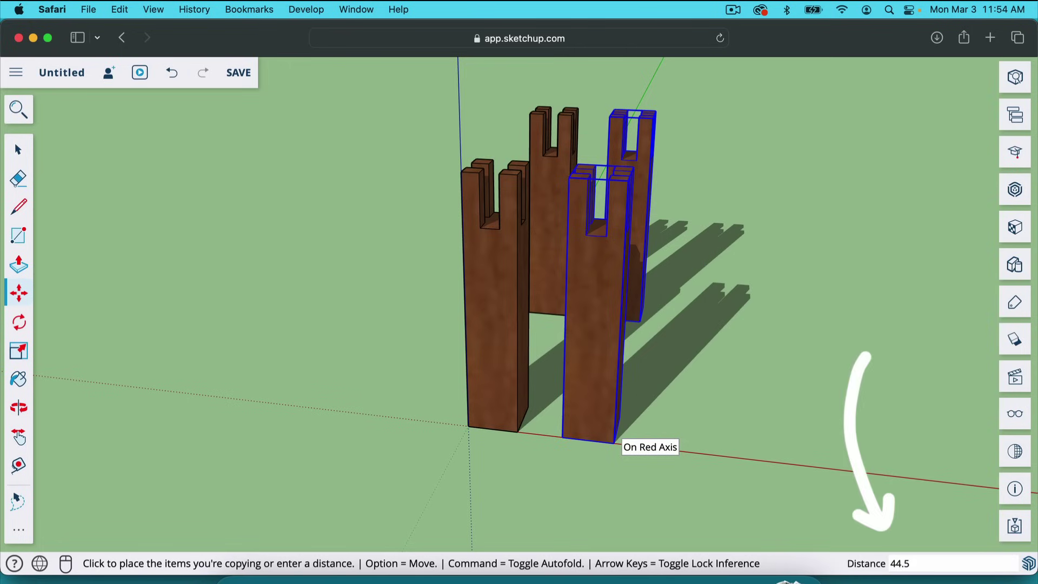
pyautogui.press('Return')
pyautogui.scroll(-5, 346, 449)
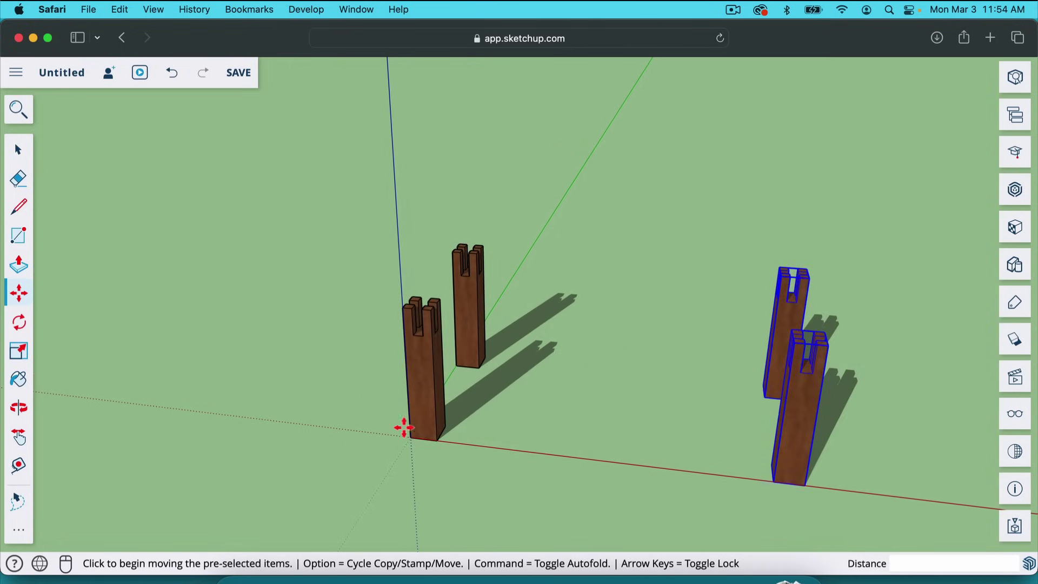
pyautogui.press('space')
pyautogui.scroll(3, 728, 374)
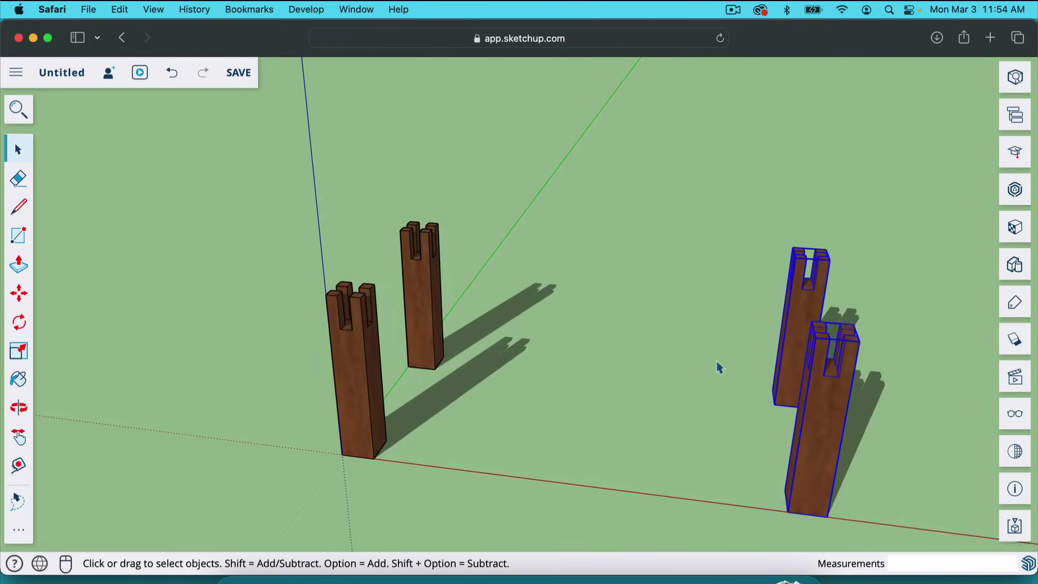
pyautogui.click(485, 339)
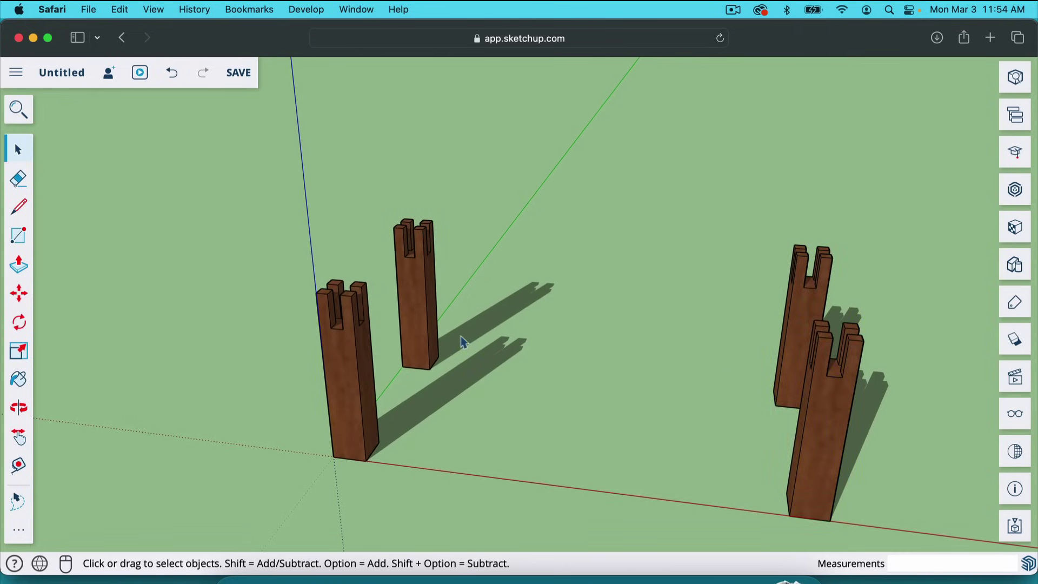
# - Measure the overall span between the outer top corners of the two front legs along the red axis
pyautogui.press('t')
pyautogui.click(316, 292)
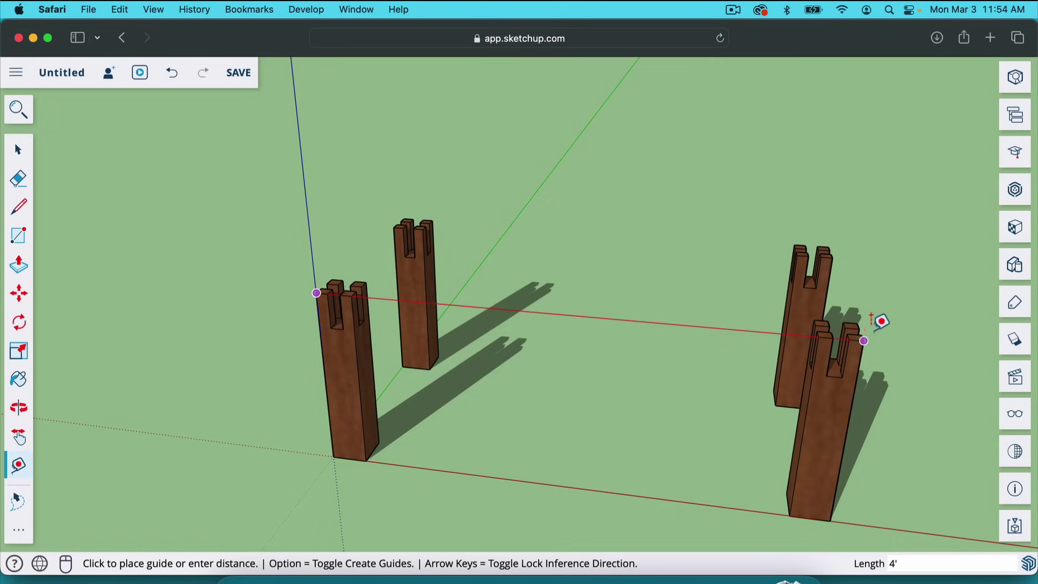
pyautogui.press('space')
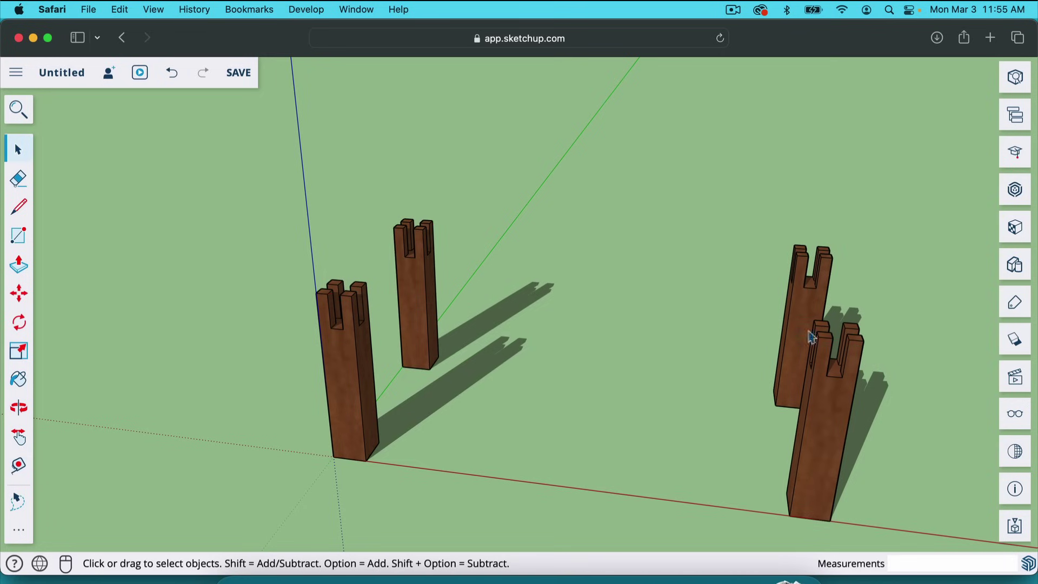
# - Examine the notched tops of the four legs from several sides, closing in on the copied leg on the red axis
pyautogui.press('o')
pyautogui.moveTo(670, 357); pyautogui.dragTo(462, 422)
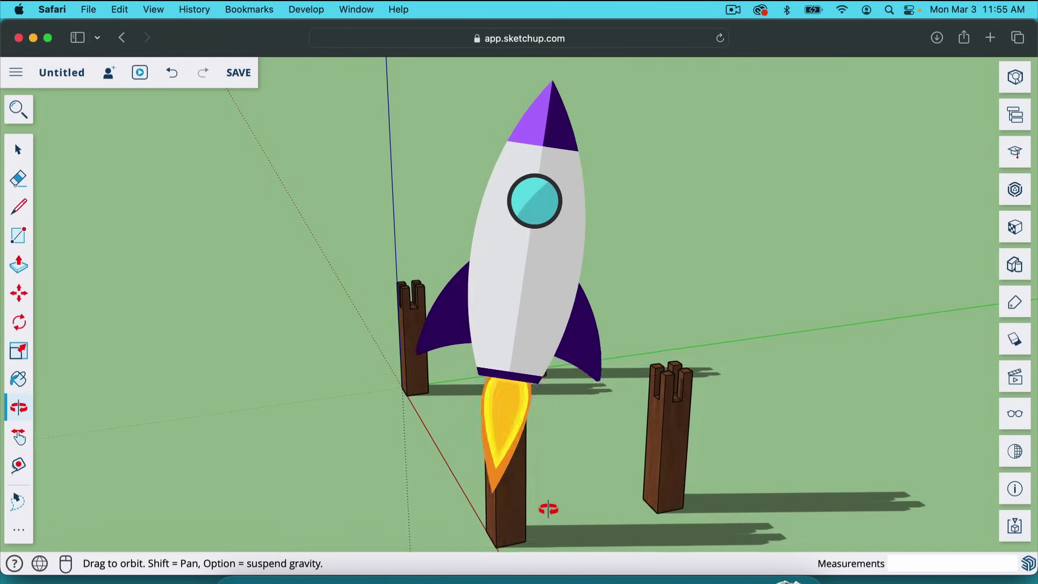
pyautogui.moveTo(550, 508); pyautogui.dragTo(504, 387)
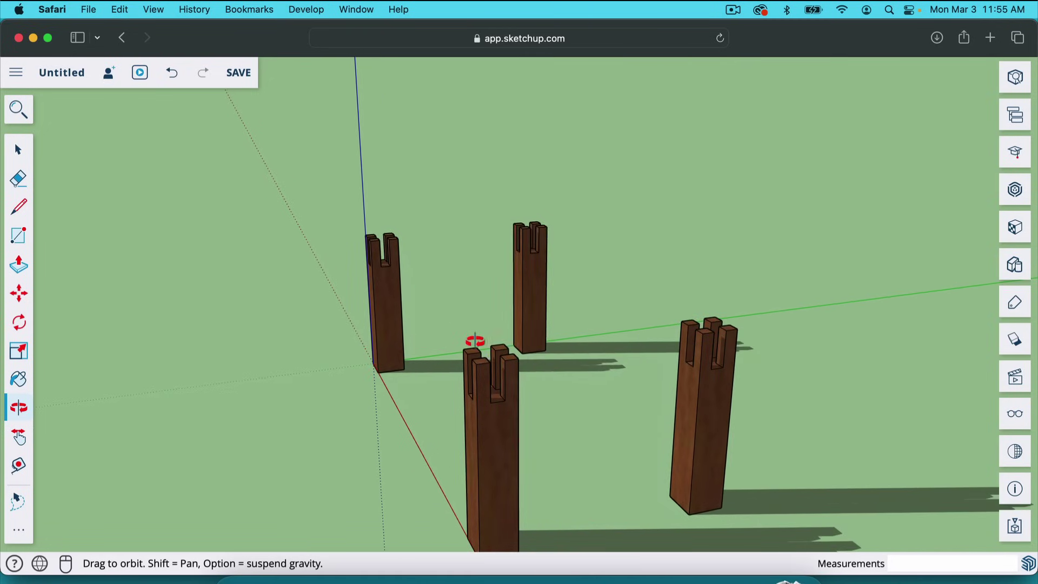
pyautogui.scroll(5, 551, 433)
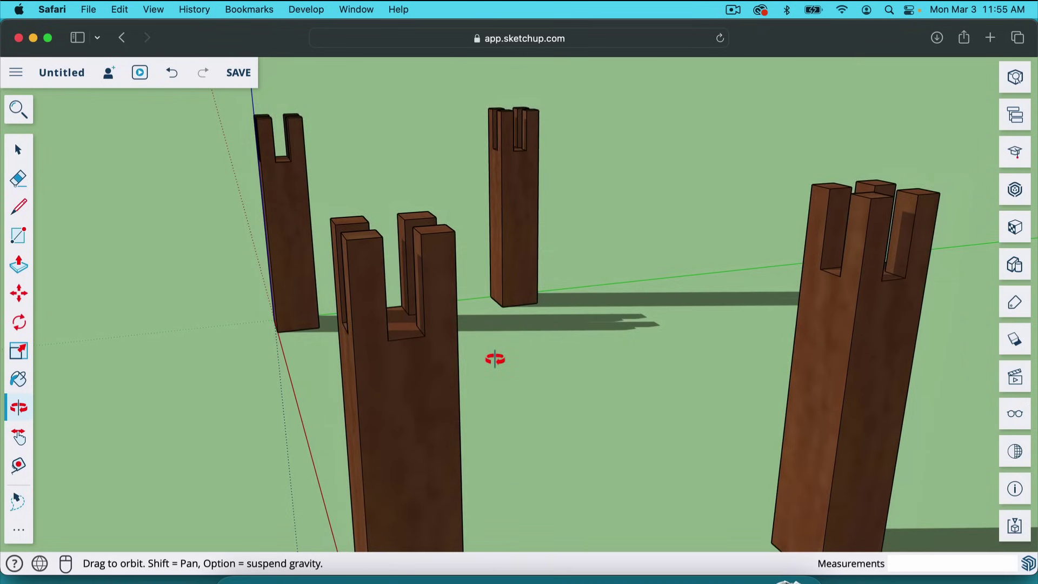
pyautogui.scroll(2, 476, 346)
pyautogui.moveTo(429, 408); pyautogui.dragTo(490, 396)
pyautogui.moveTo(425, 322); pyautogui.dragTo(420, 303)
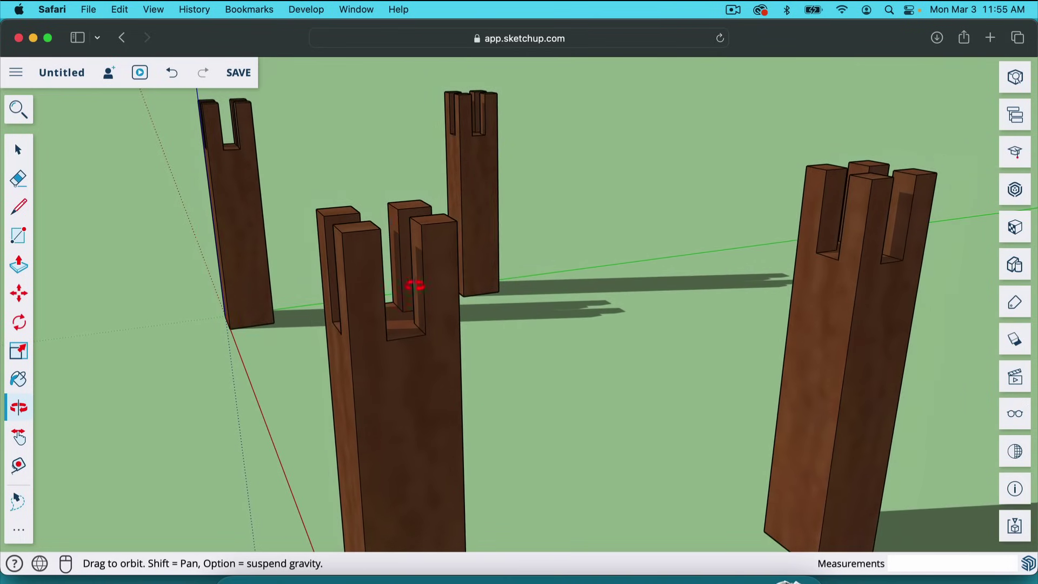
pyautogui.moveTo(368, 255); pyautogui.dragTo(509, 294)
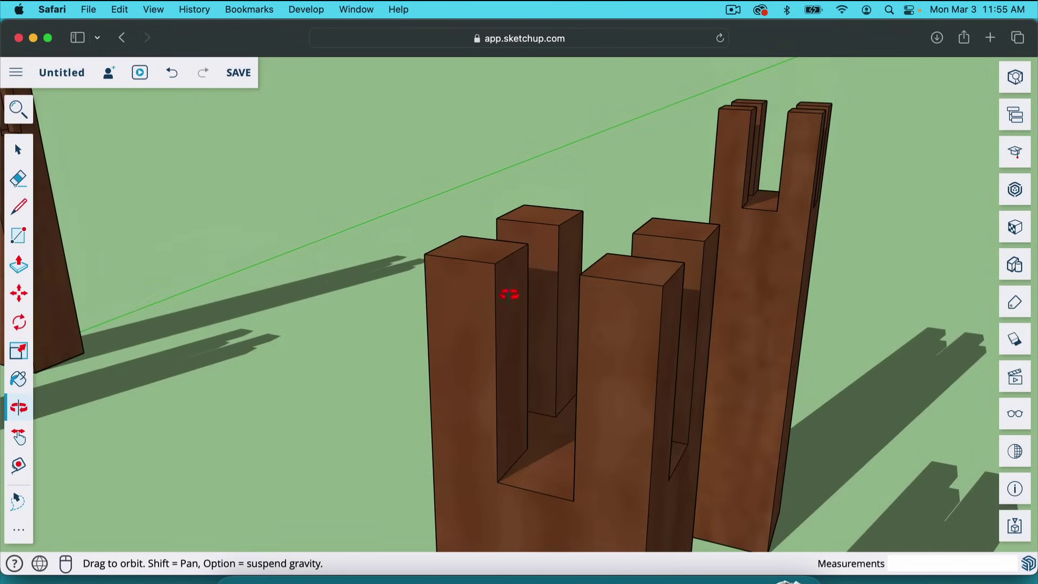
pyautogui.moveTo(631, 332); pyautogui.dragTo(394, 280)
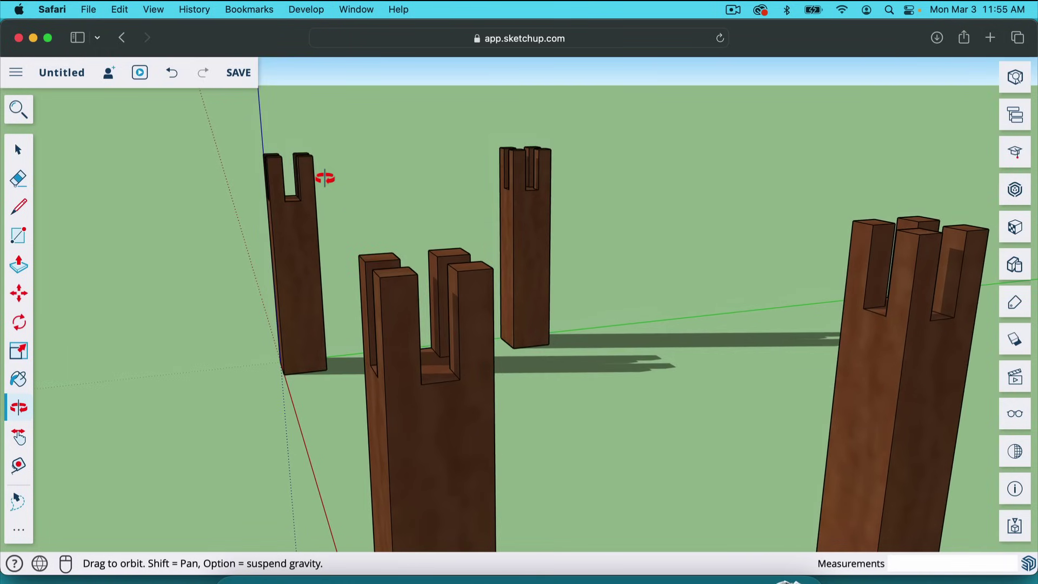
pyautogui.press('l')
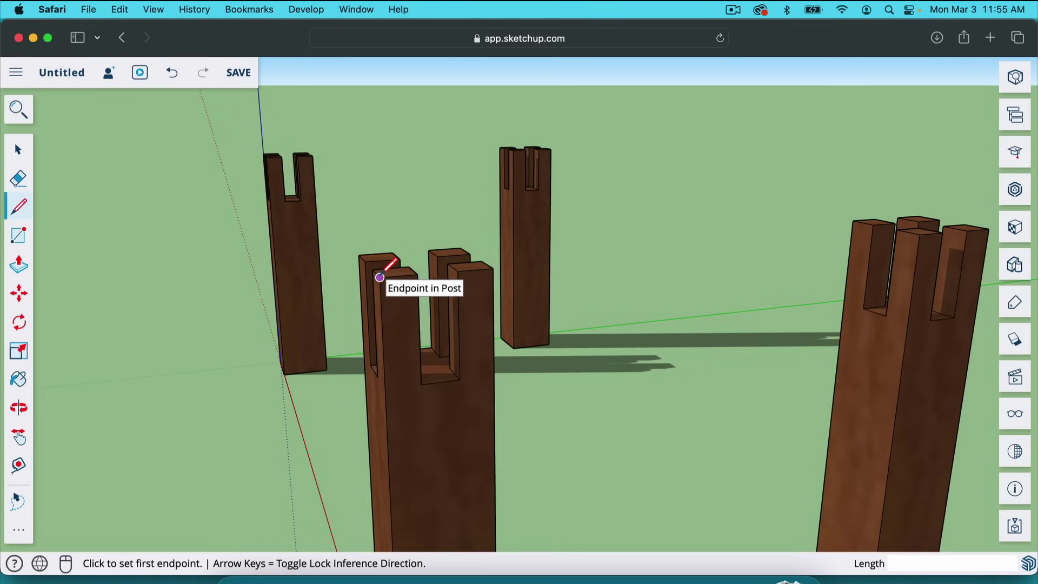
pyautogui.click(380, 278)
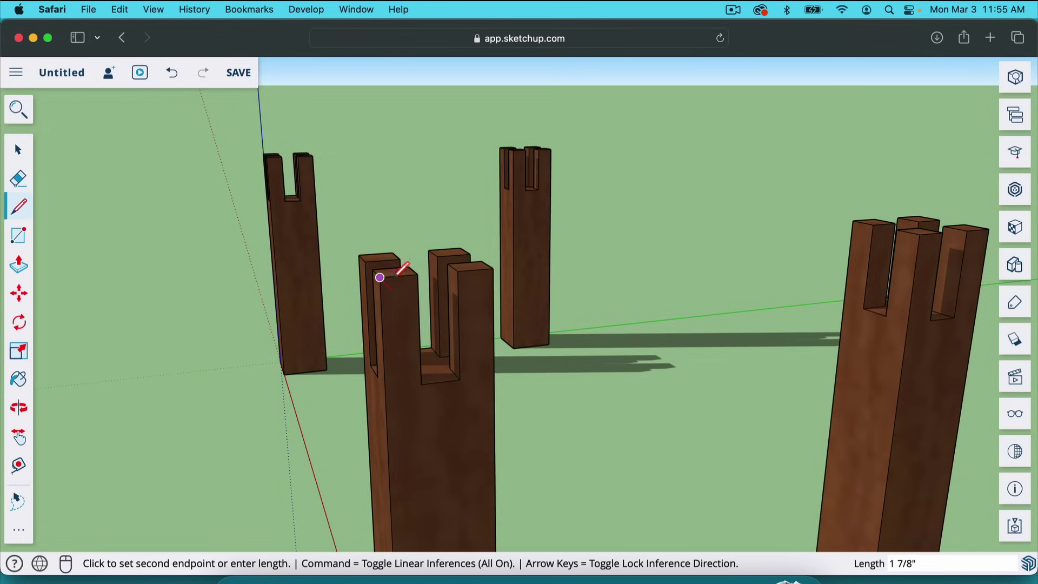
pyautogui.press('space')
pyautogui.click(396, 293)
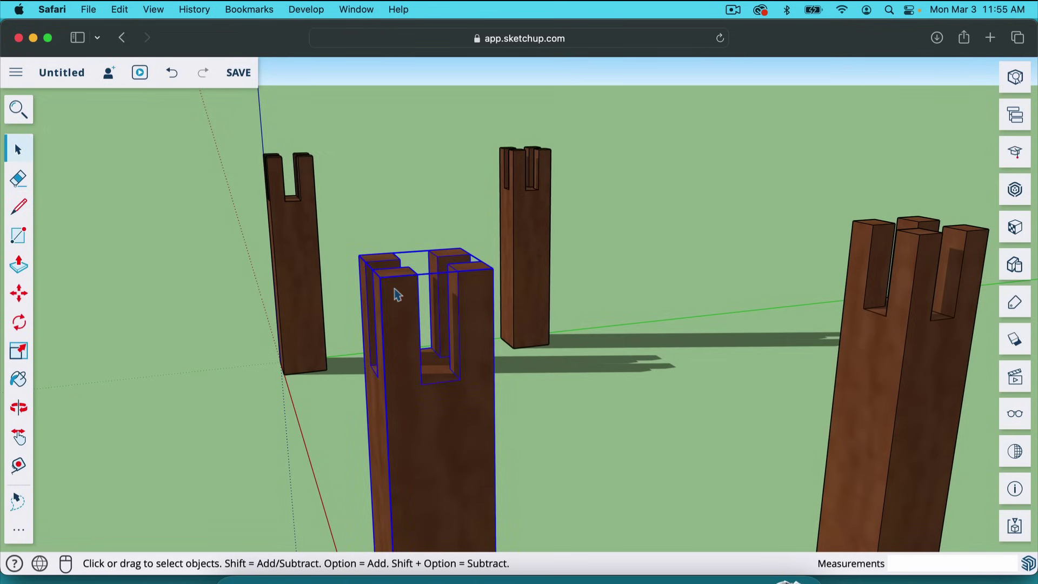
pyautogui.click(402, 231)
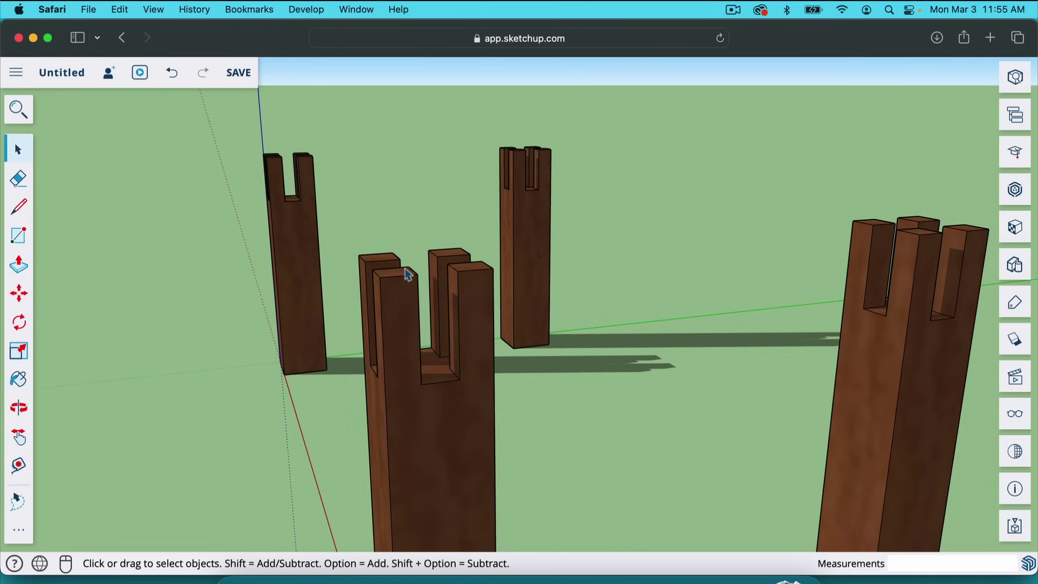
# - Draw a 3.5" line straight up the blue axis from the outer top corner of the copied leg on the red axis
pyautogui.scroll(3, 408, 274)
pyautogui.press('l')
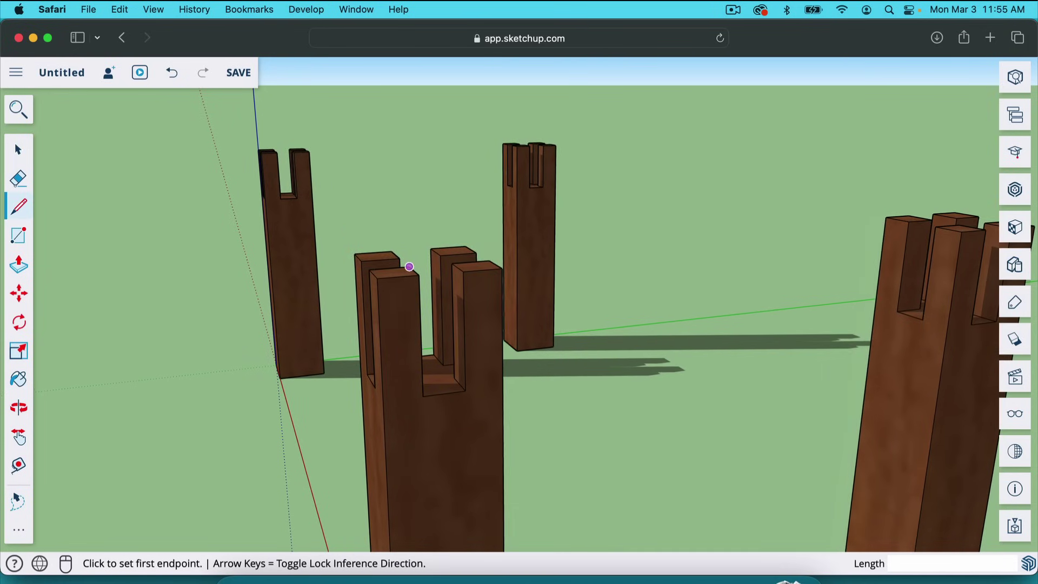
pyautogui.click(378, 278)
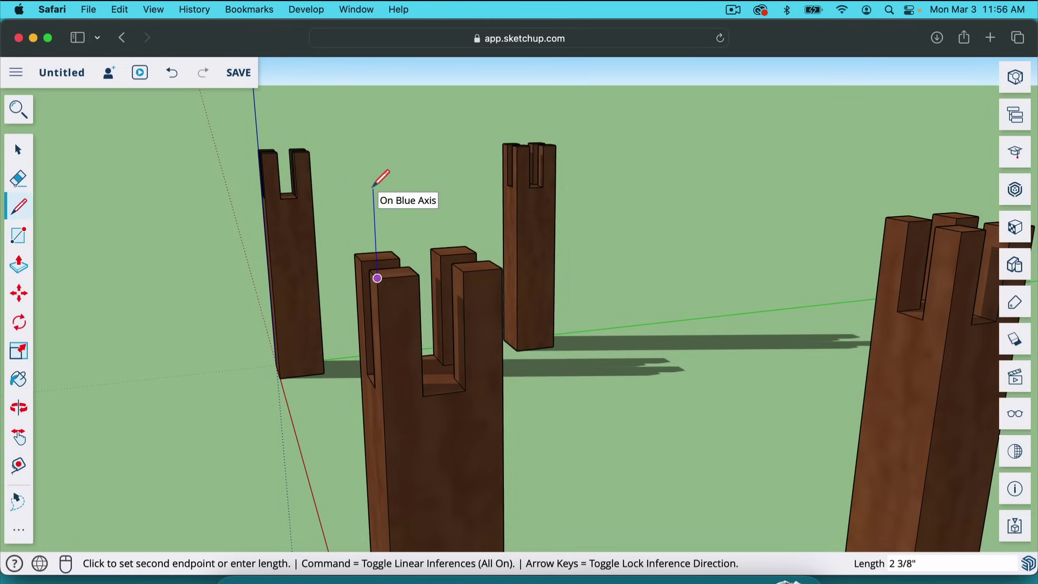
pyautogui.press('Up')
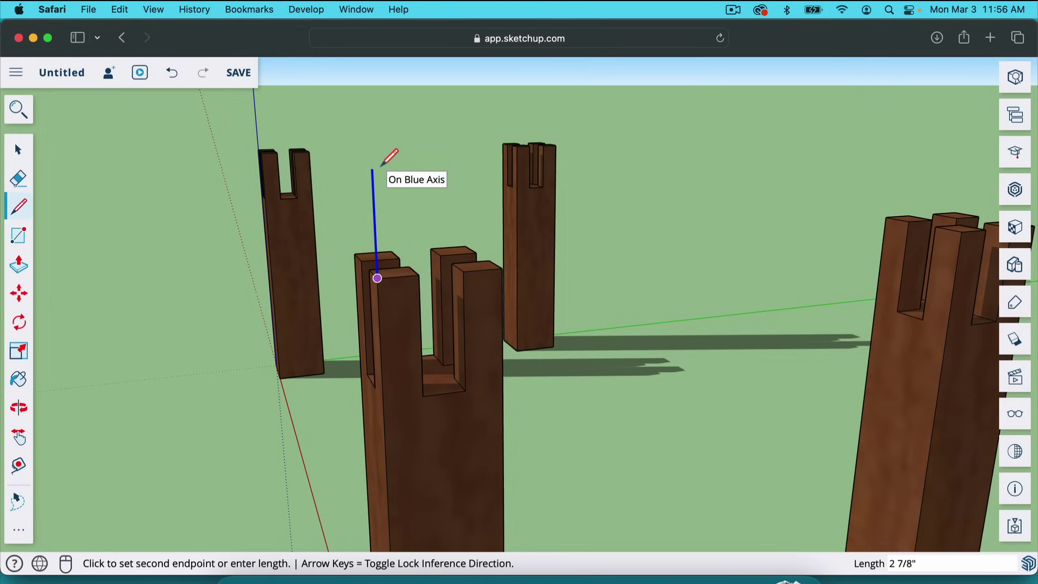
pyautogui.press('Left')
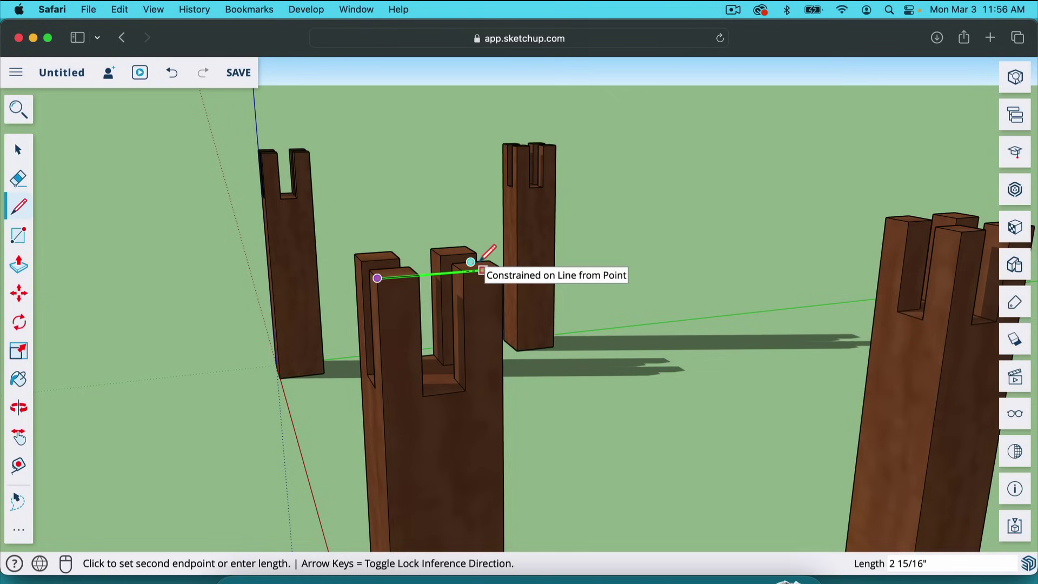
pyautogui.press('Right')
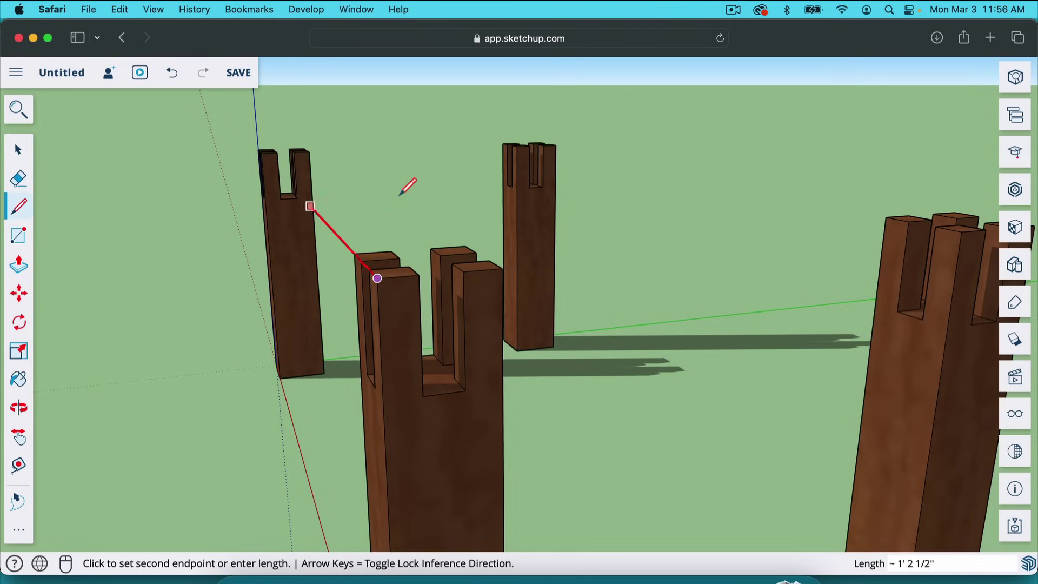
pyautogui.press('Up')
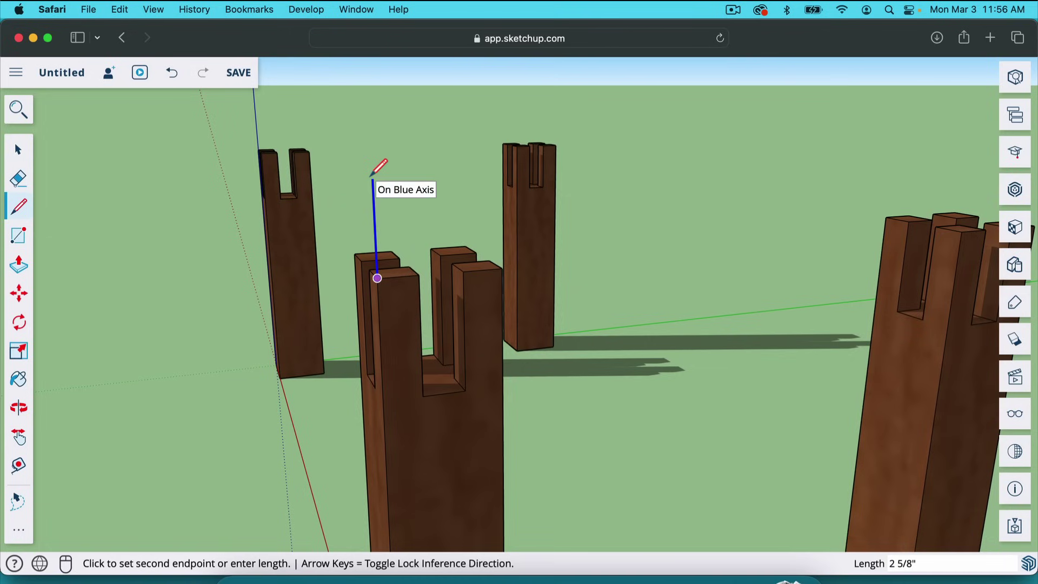
pyautogui.write('3.5')
pyautogui.press('Return')
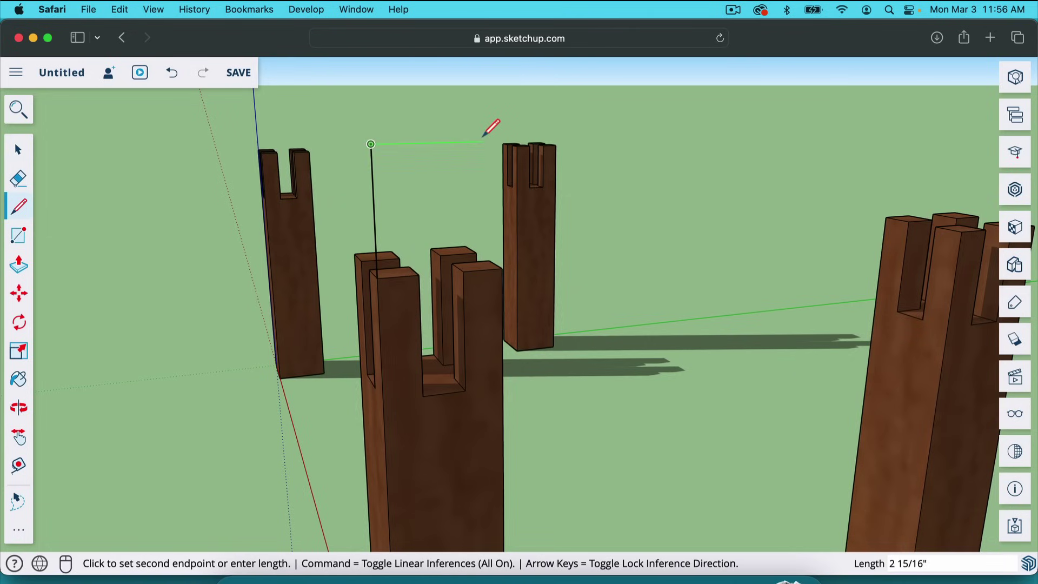
# - Complete the square face above the leg with a 3.5" edge along the green axis, closing it along the leg's outer top corners
pyautogui.write('3.5')
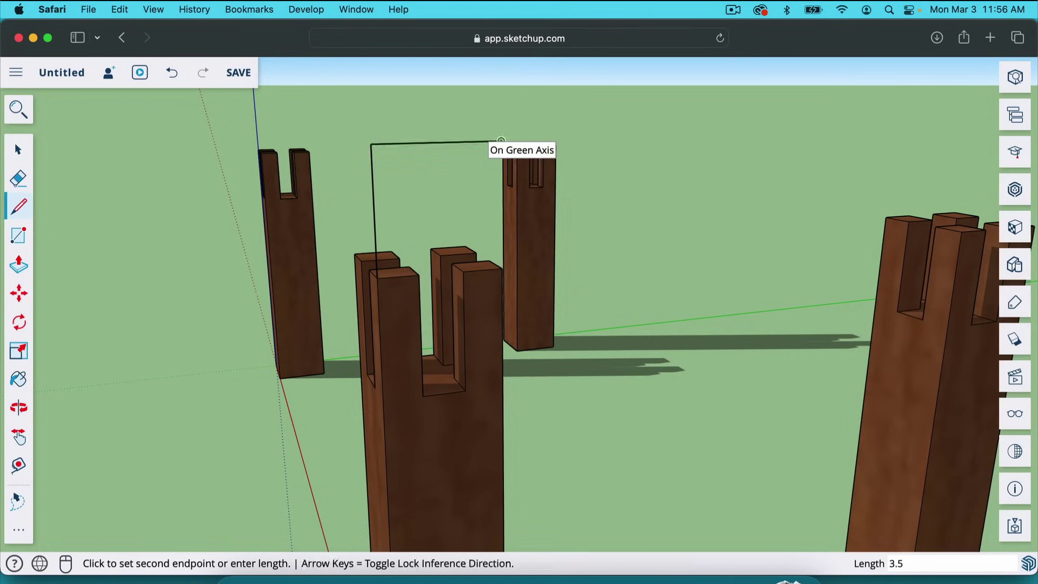
pyautogui.press('Return')
pyautogui.click(503, 268)
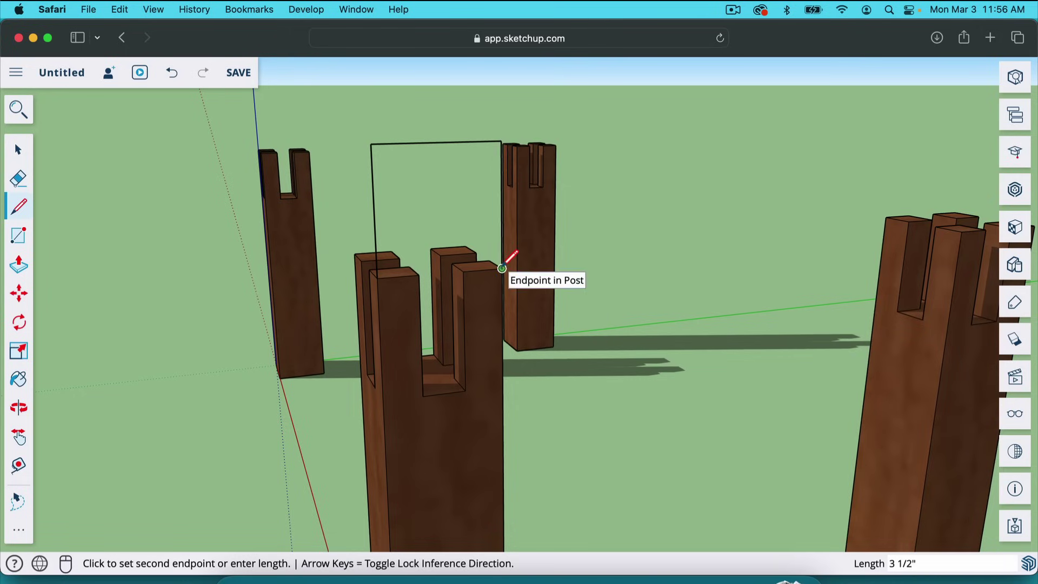
pyautogui.click(378, 275)
# - Paint the square face above the leg on the red axis with the Wood Cherry Original material
pyautogui.moveTo(387, 268); pyautogui.dragTo(426, 167, button='middle')
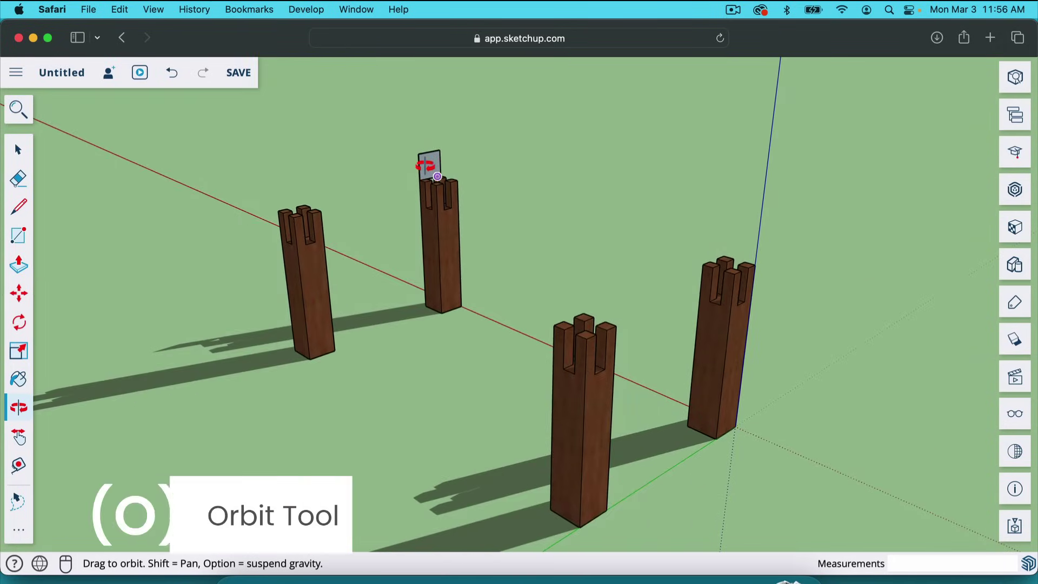
pyautogui.scroll(6, 426, 162)
pyautogui.scroll(2, 427, 158)
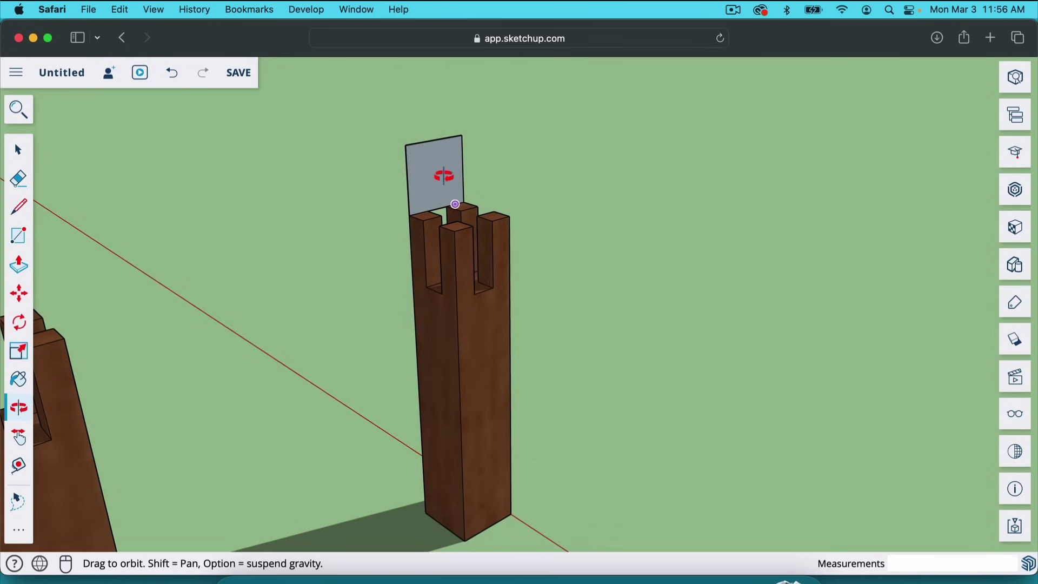
pyautogui.press('b')
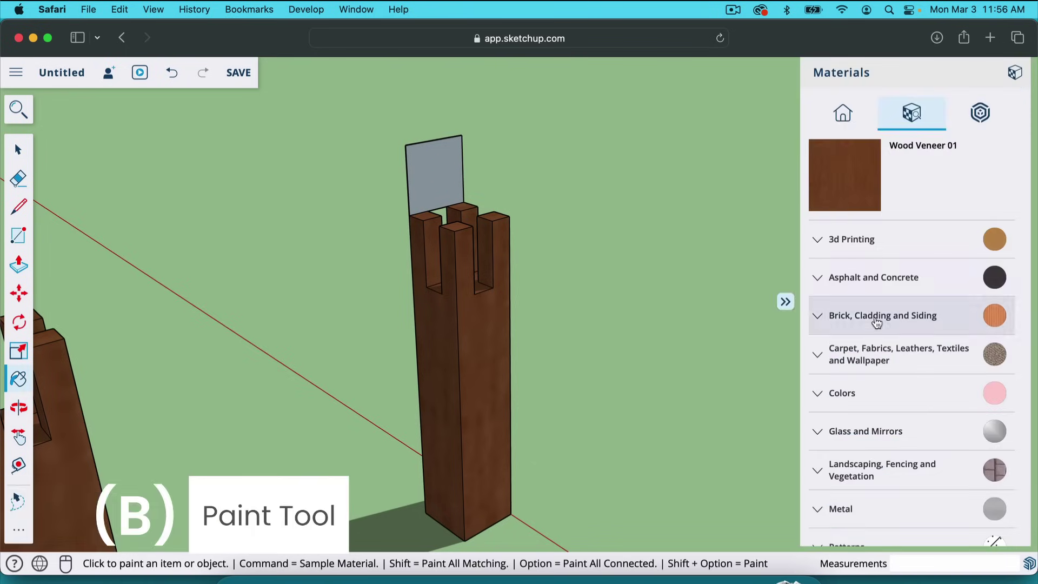
pyautogui.scroll(-10, 877, 322)
pyautogui.scroll(-3, 887, 347)
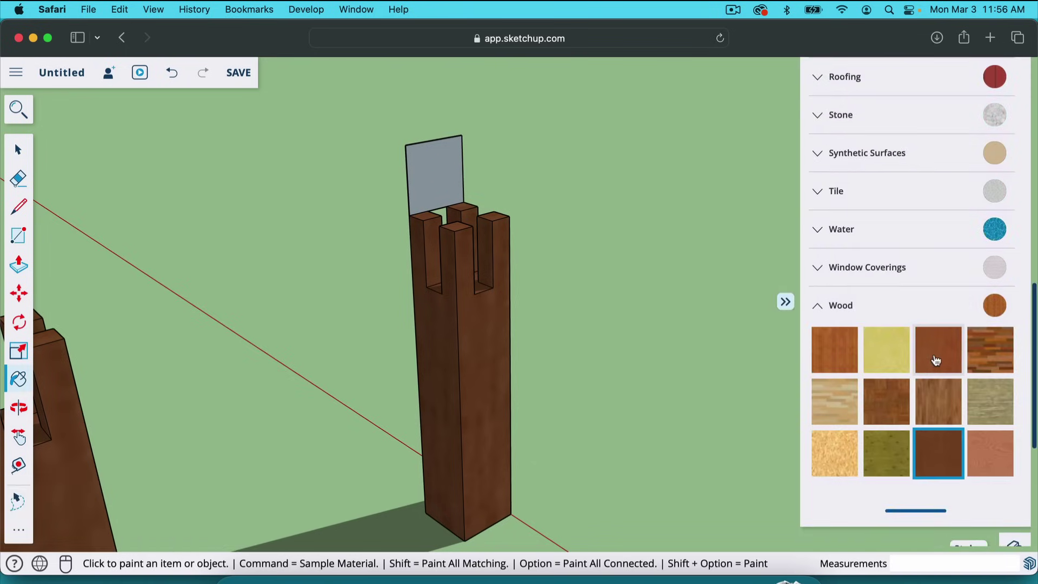
pyautogui.click(951, 358)
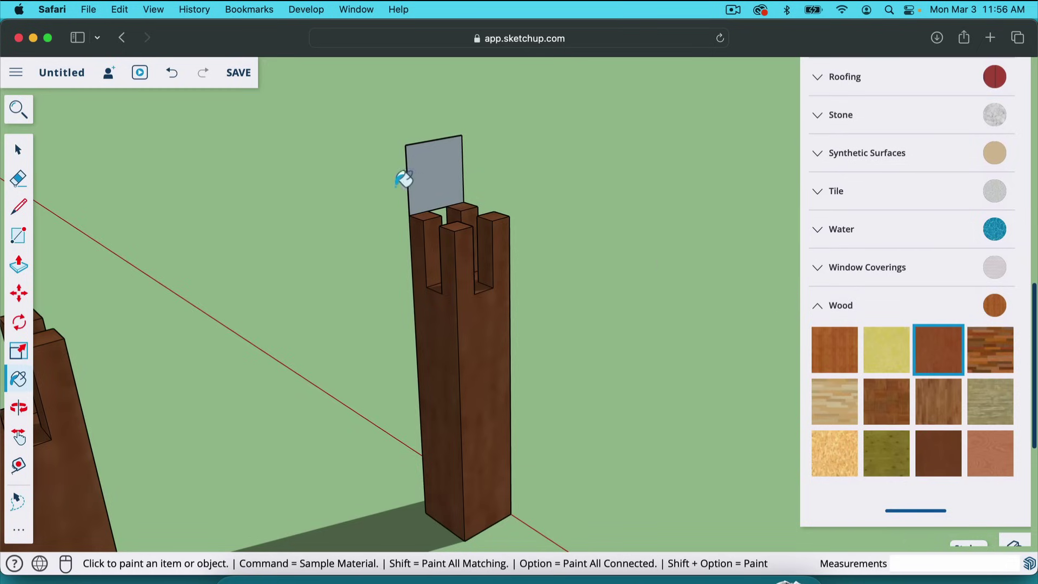
pyautogui.click(436, 178)
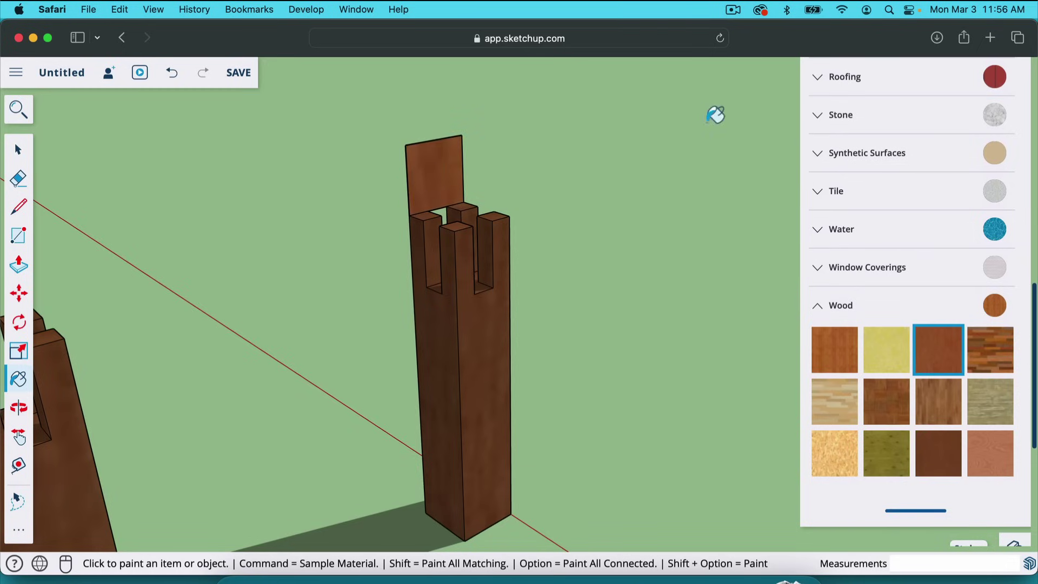
# - Push/Pull the painted square face 48" along the red axis to form a beam spanning the two legs
pyautogui.scroll(-1, 734, 339)
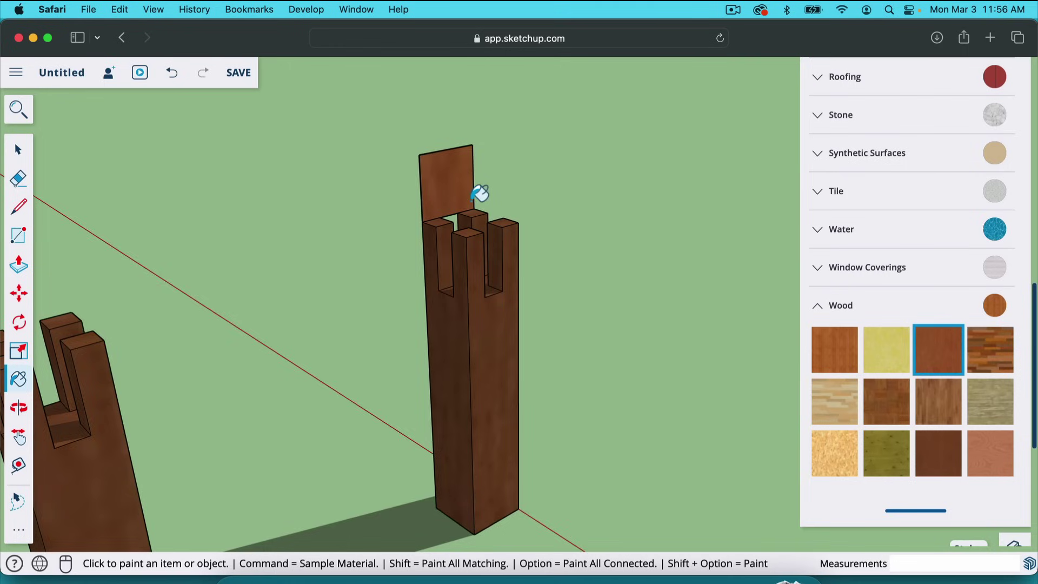
pyautogui.scroll(3, 479, 195)
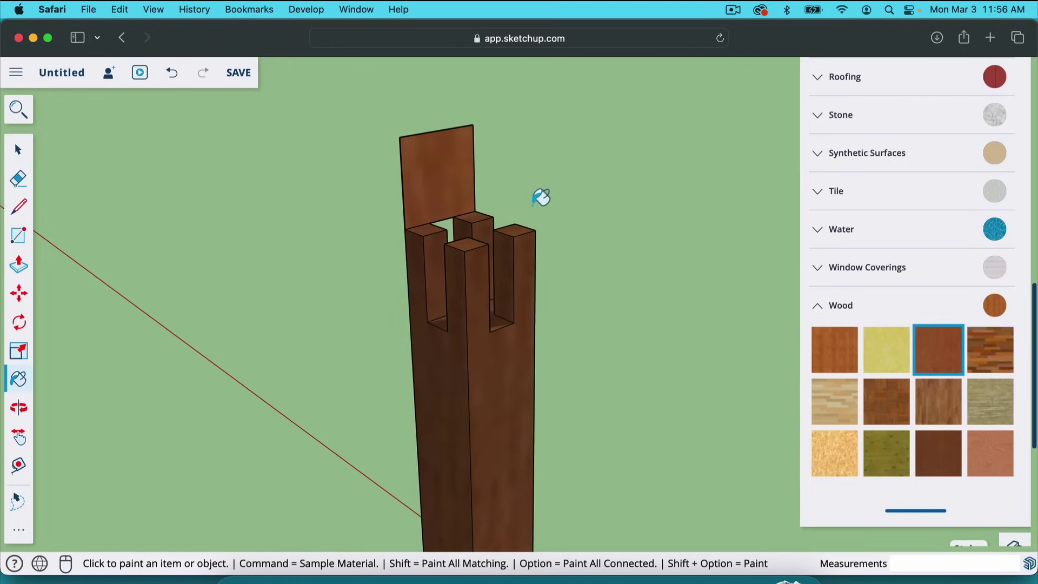
pyautogui.press('p')
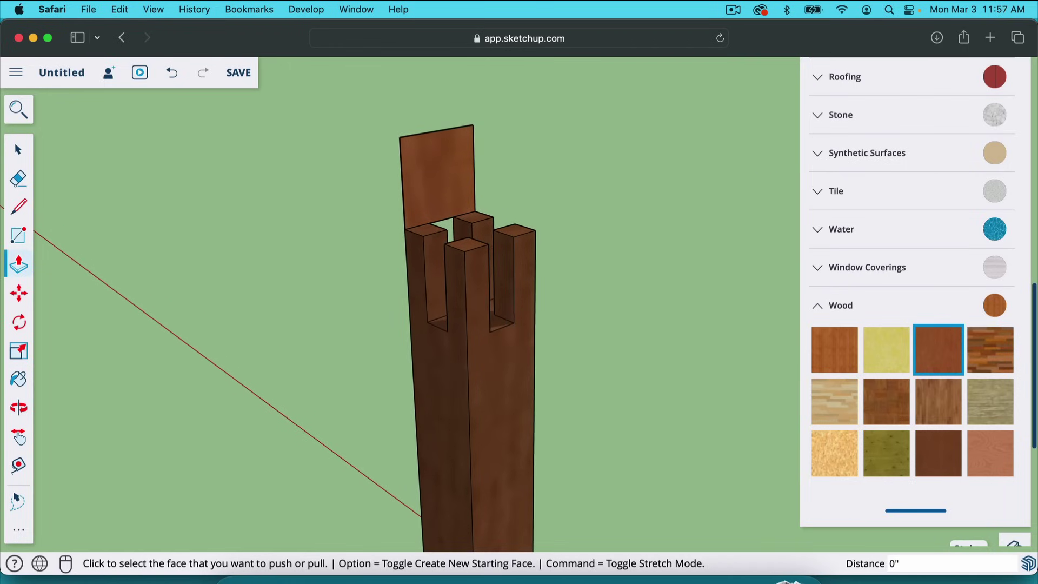
pyautogui.moveTo(786, 316)
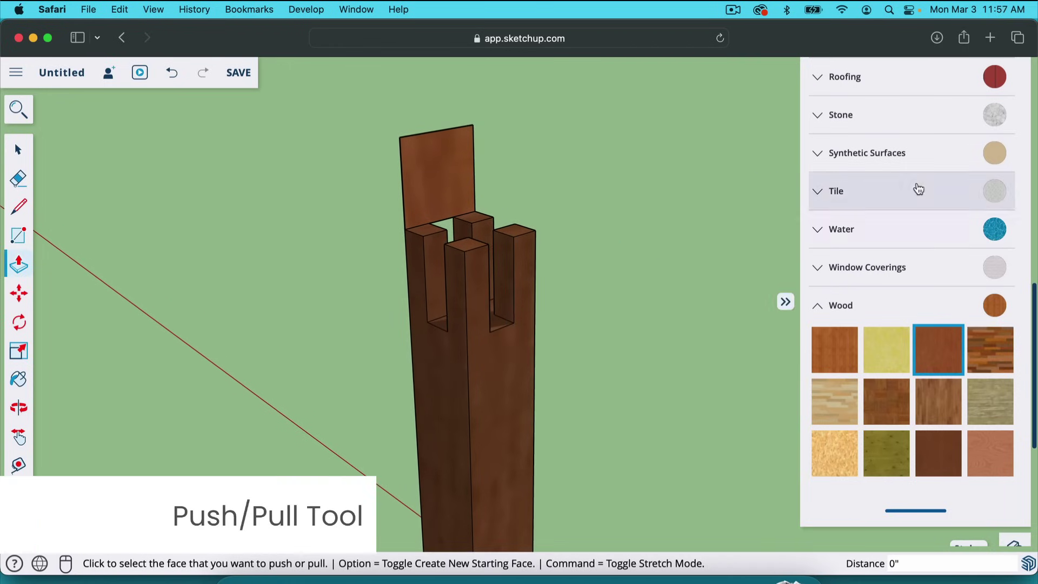
pyautogui.scroll(10, 918, 190)
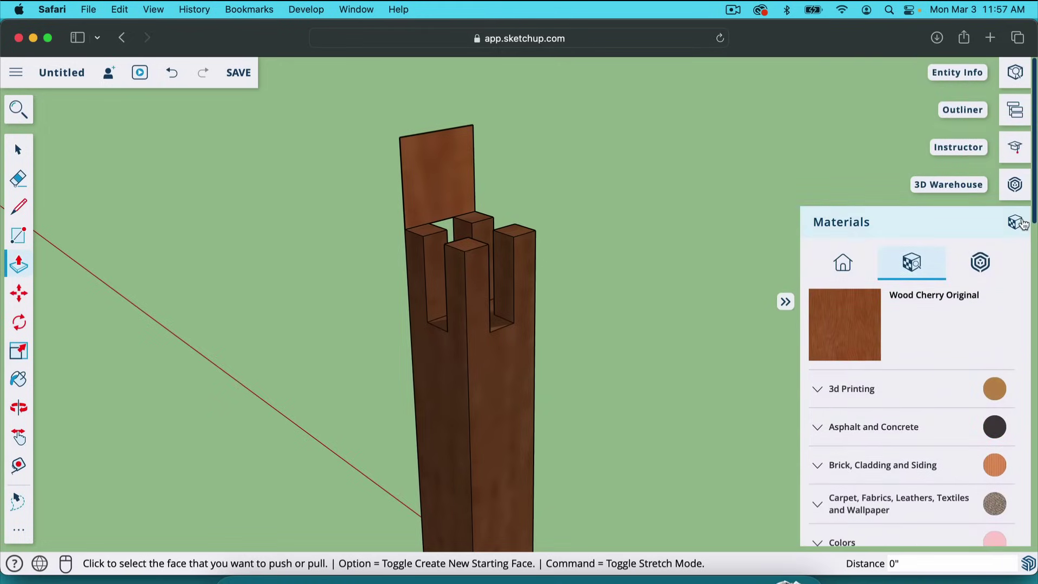
pyautogui.click(1018, 223)
pyautogui.click(888, 302)
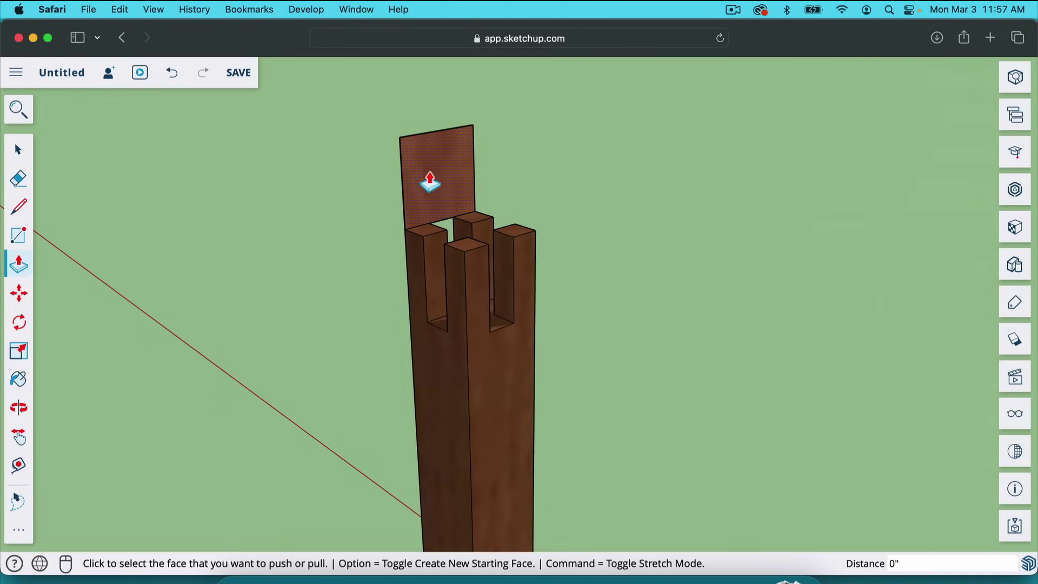
pyautogui.click(432, 182)
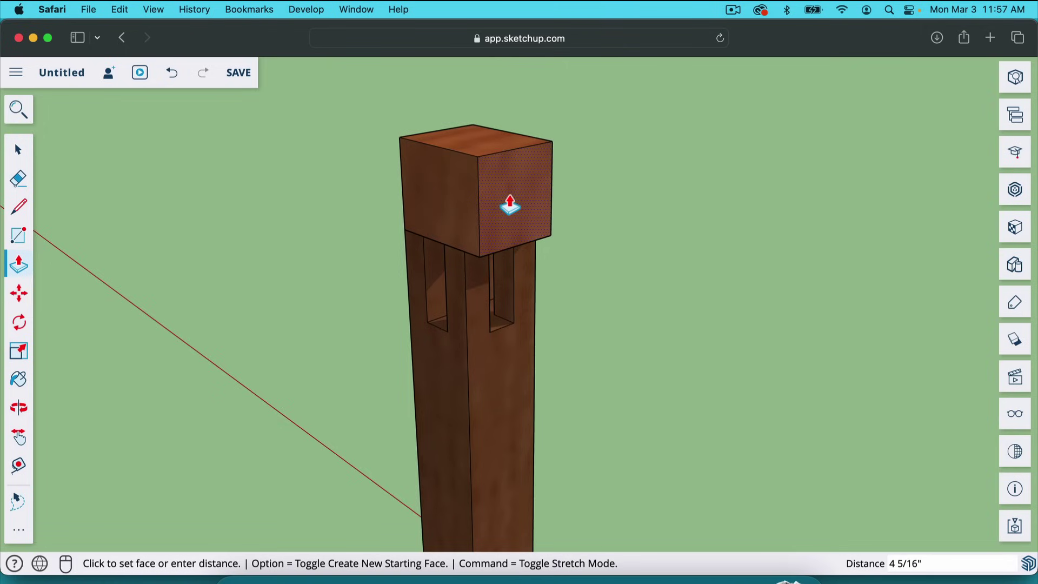
pyautogui.click(510, 204)
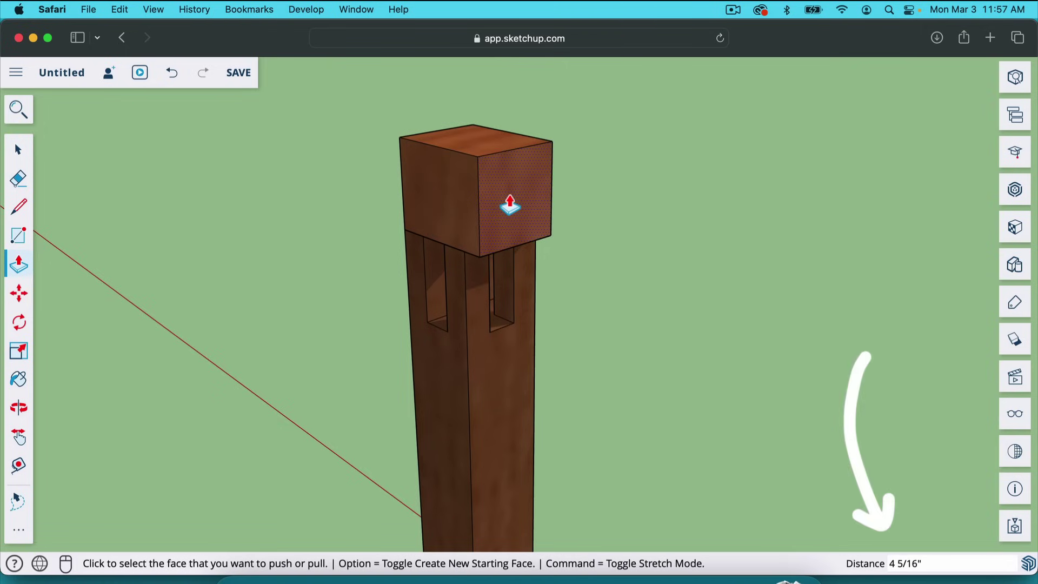
pyautogui.write('48')
pyautogui.press('Return')
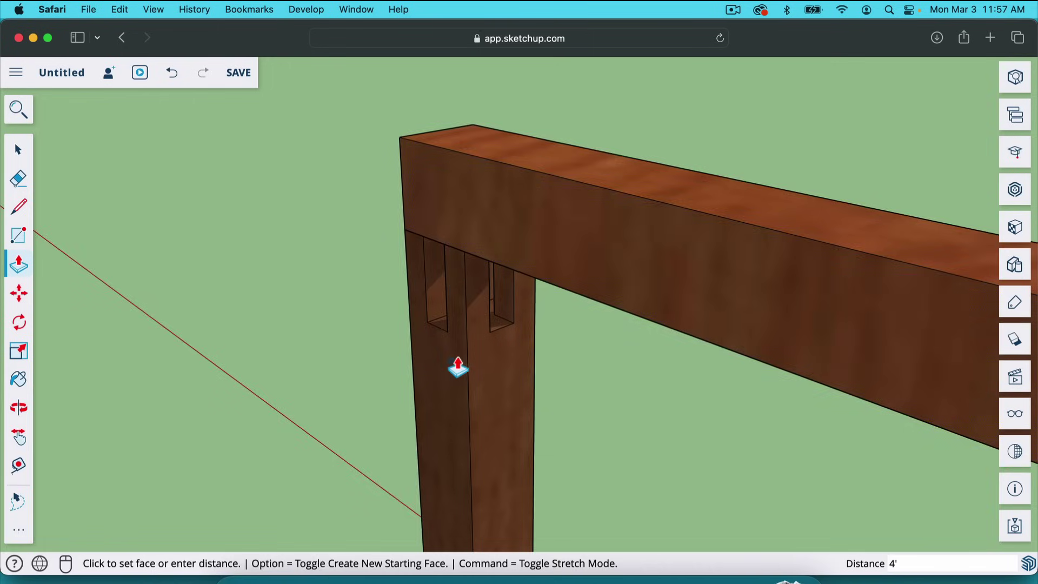
# - Examine how the beam rests on its two notched legs from several sides, closing in on the end at the blue axis
pyautogui.scroll(-5, 458, 366)
pyautogui.scroll(-5, 458, 367)
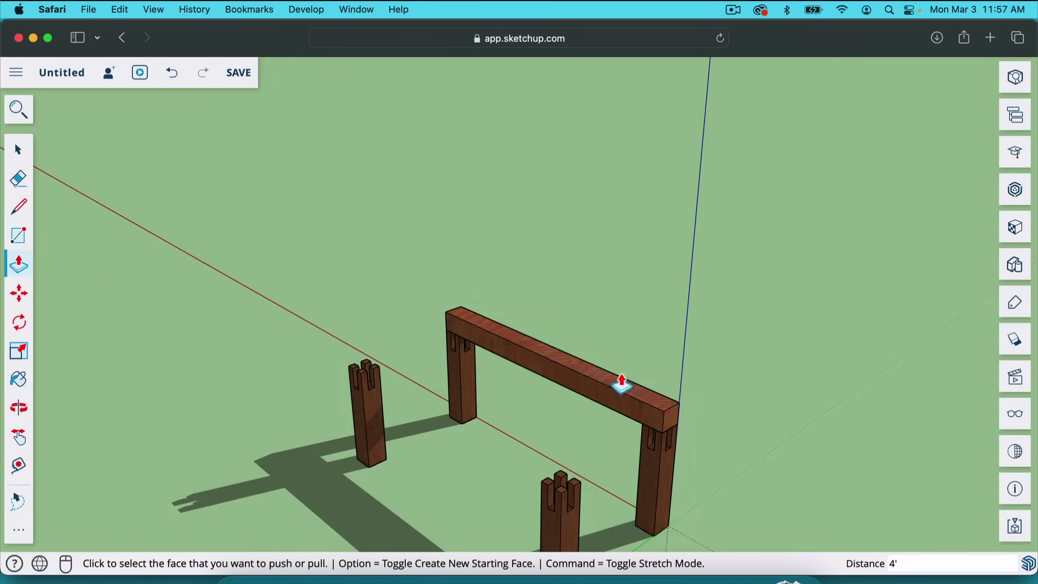
pyautogui.press('o')
pyautogui.moveTo(670, 421); pyautogui.dragTo(528, 365)
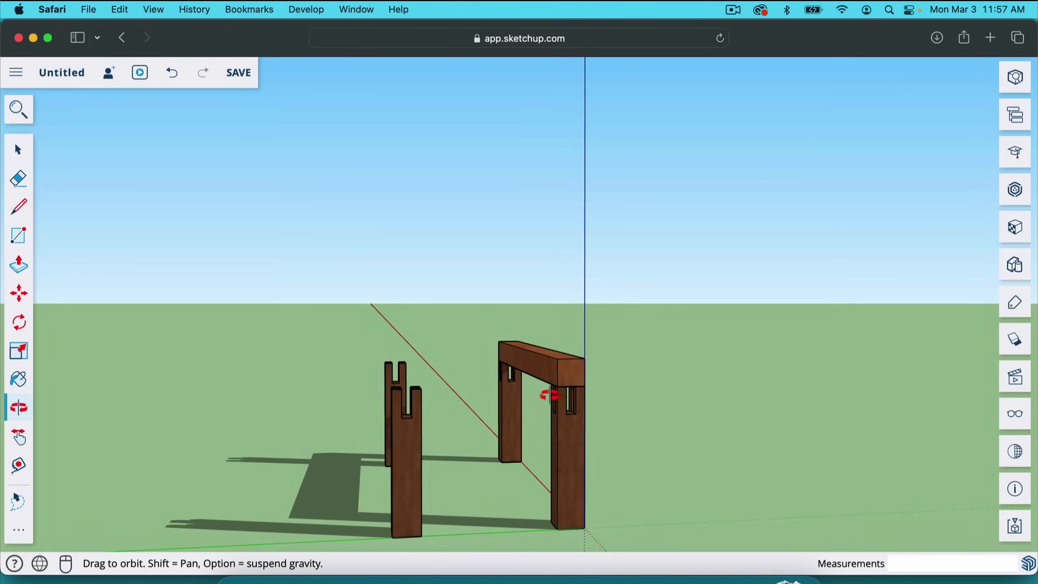
pyautogui.scroll(8, 581, 400)
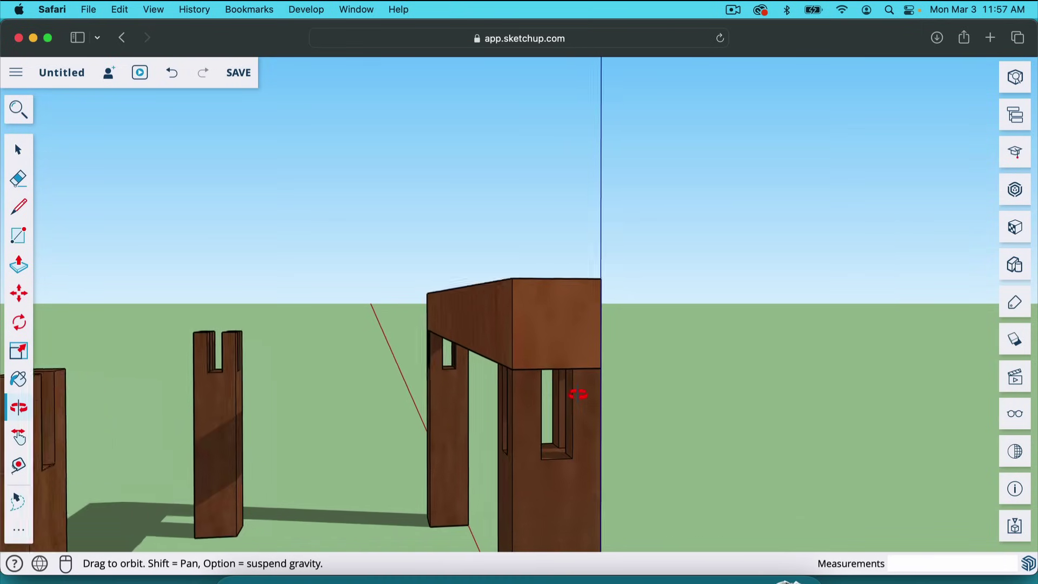
pyautogui.moveTo(661, 433); pyautogui.dragTo(400, 473)
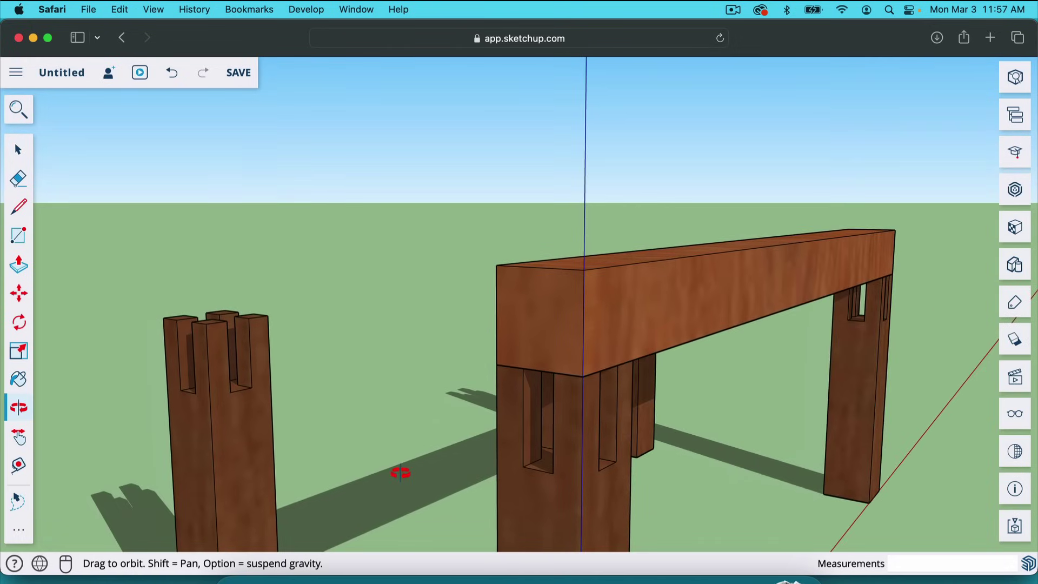
pyautogui.moveTo(526, 428); pyautogui.dragTo(612, 505)
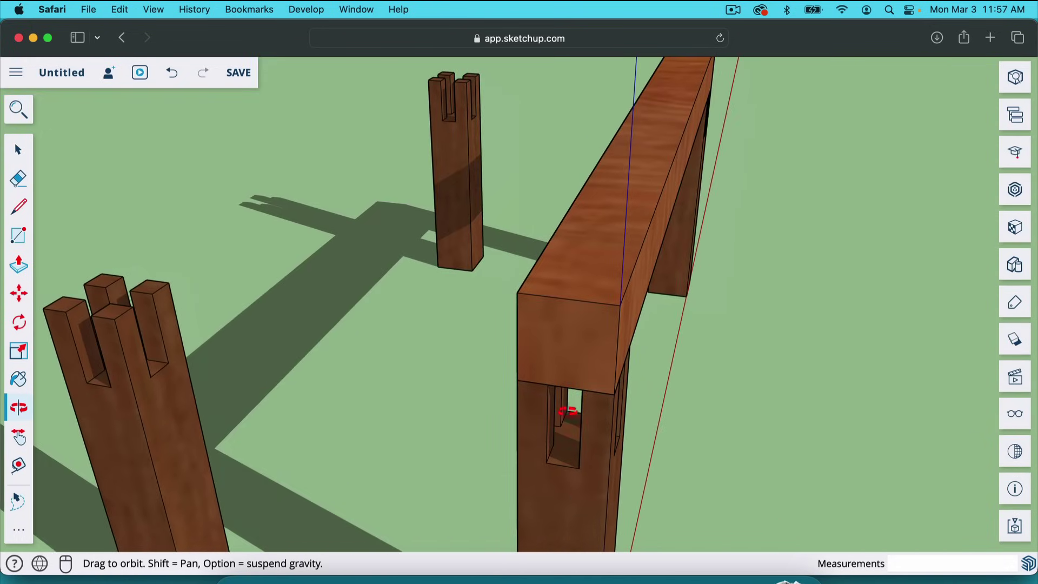
pyautogui.moveTo(443, 431); pyautogui.dragTo(485, 301)
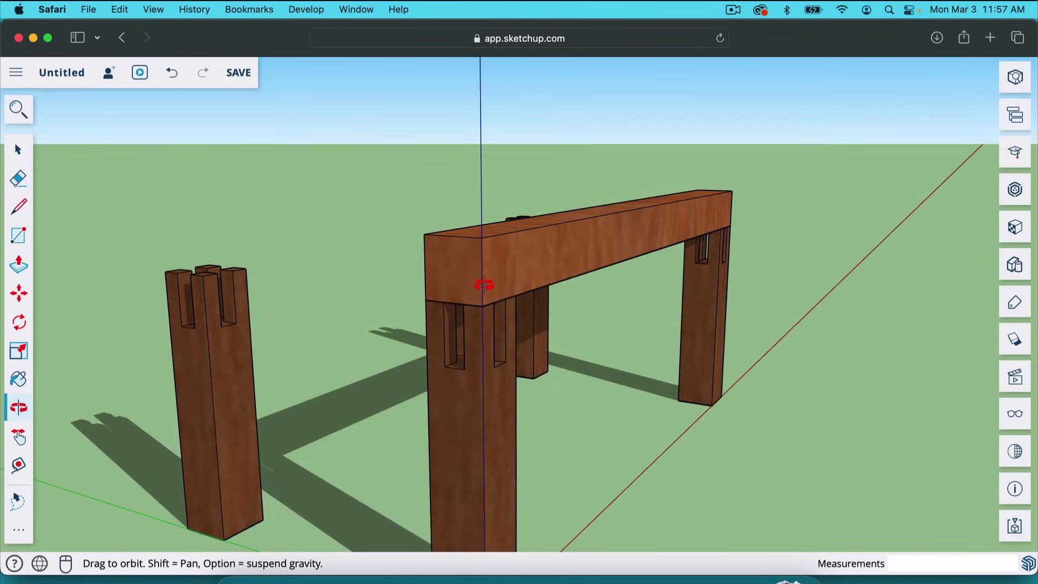
pyautogui.scroll(2, 485, 285)
pyautogui.moveTo(427, 299); pyautogui.dragTo(654, 347)
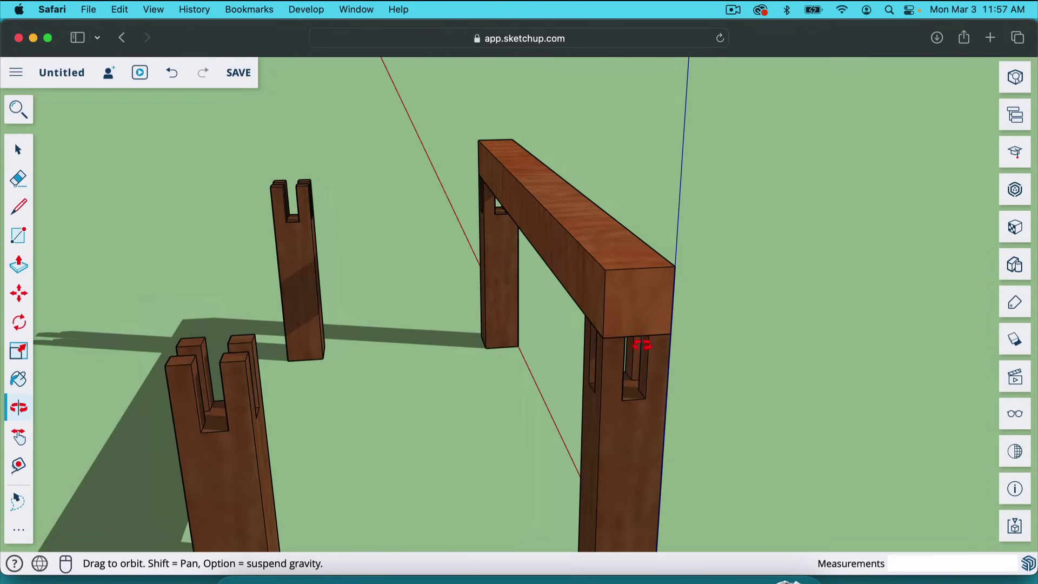
# - Place two vertical guides on the beam's end face at the blue axis, each 1 1/8" in from a side edge
pyautogui.moveTo(260, 267); pyautogui.dragTo(366, 240)
pyautogui.moveTo(705, 318); pyautogui.dragTo(674, 241)
pyautogui.press('t')
pyautogui.click(548, 234)
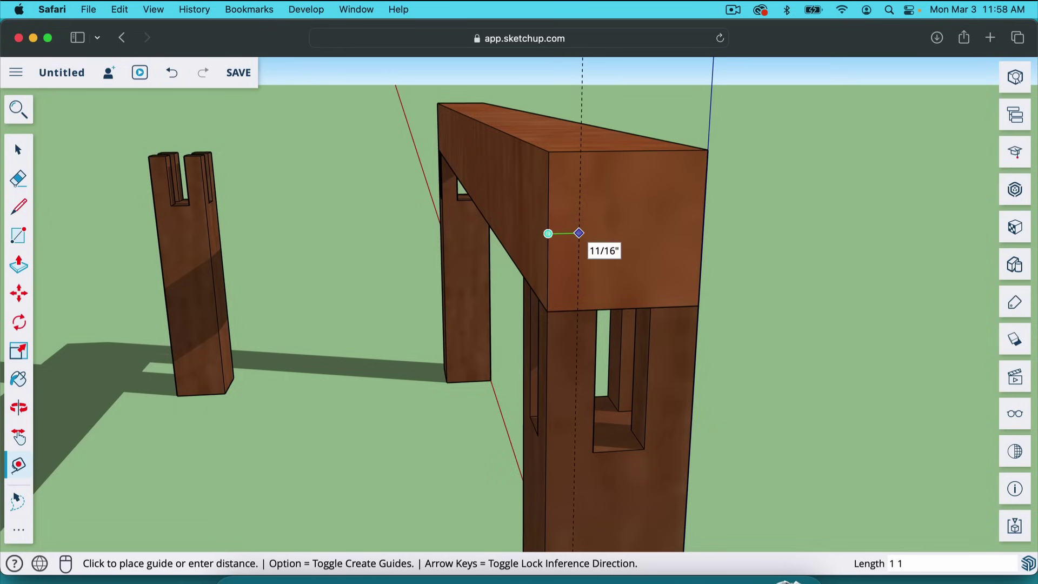
pyautogui.click(599, 233)
pyautogui.click(704, 218)
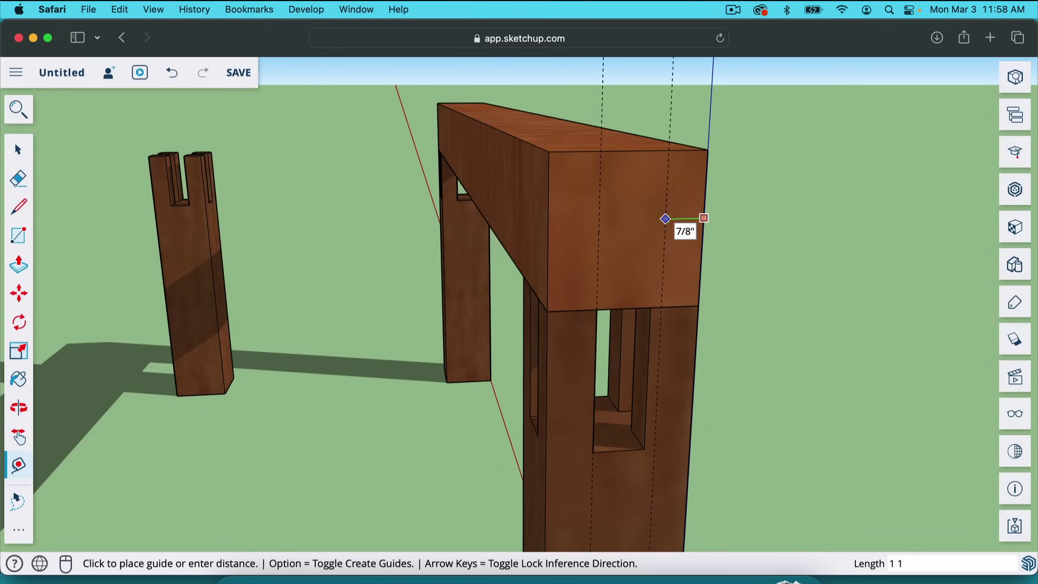
pyautogui.write('1 1/8')
pyautogui.press('Return')
# - Draw two vertical lines along the guides to split the beam's end face into three strips
pyautogui.press('l')
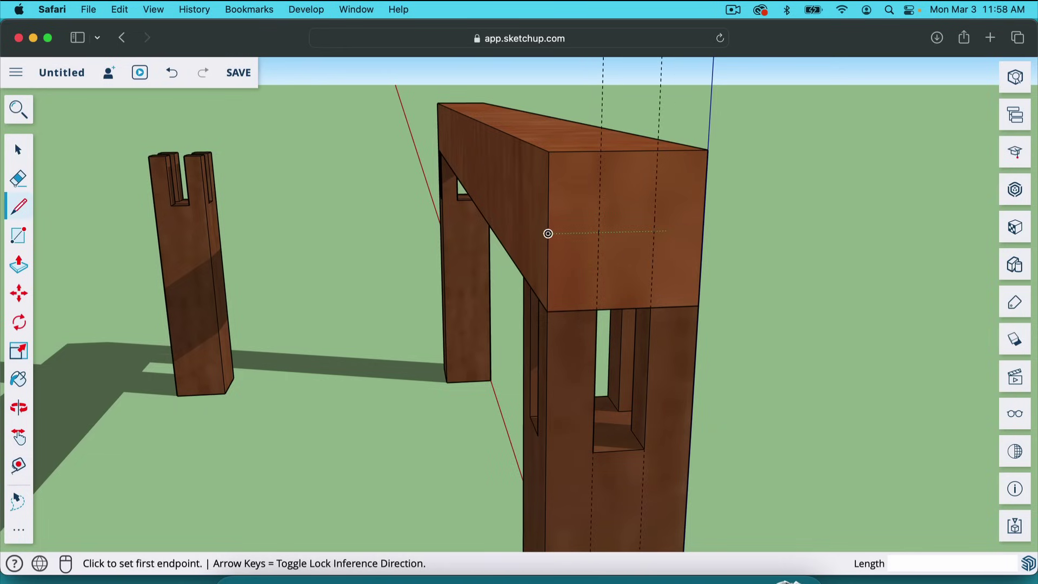
pyautogui.click(602, 151)
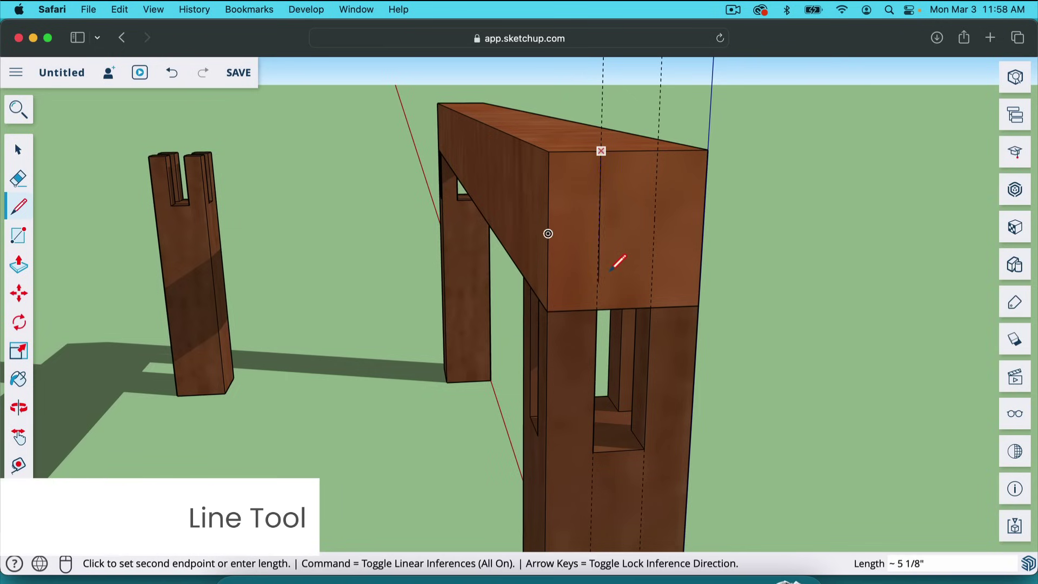
pyautogui.click(597, 309)
pyautogui.click(658, 151)
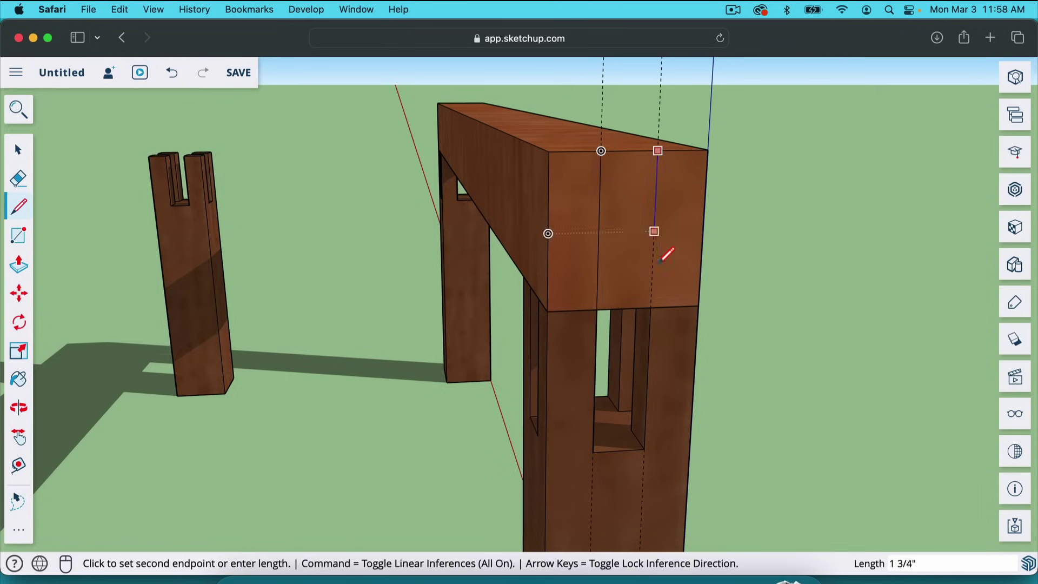
pyautogui.click(652, 307)
# - Push both outer strips of the beam's end face back 3.5" to leave a central tenon
pyautogui.press('p')
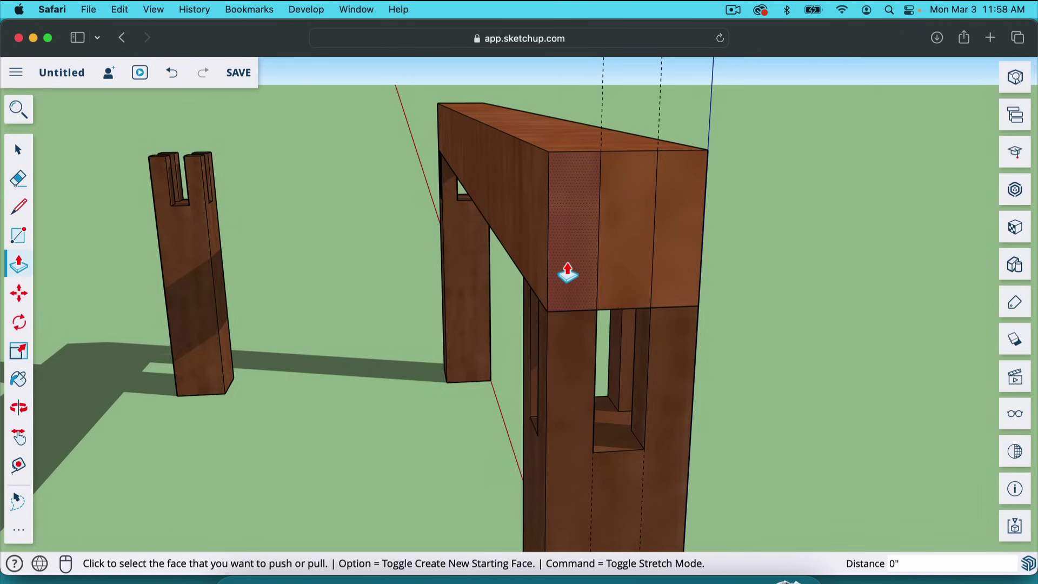
pyautogui.click(568, 273)
pyautogui.click(562, 268)
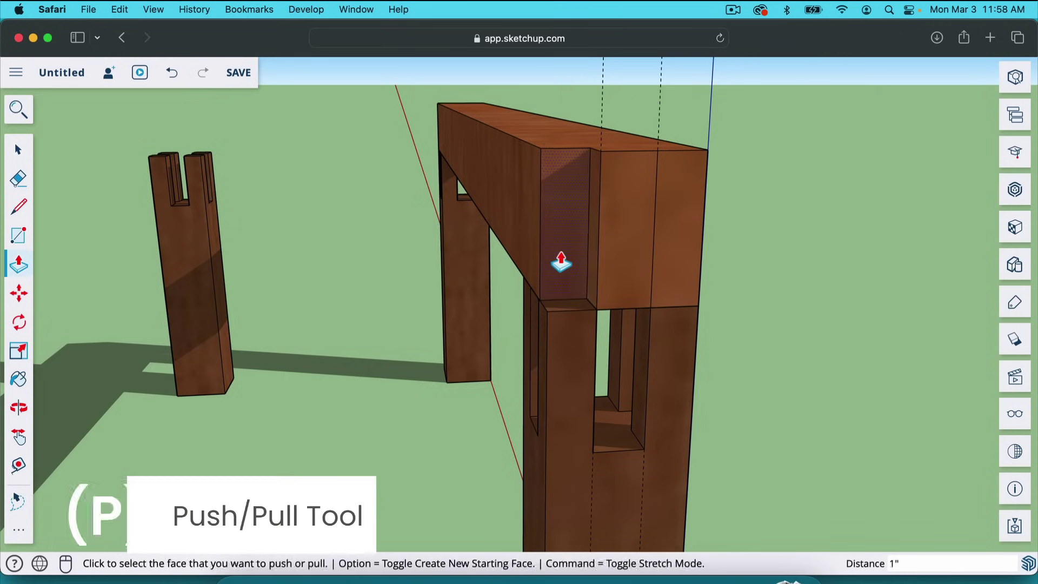
pyautogui.click(562, 262)
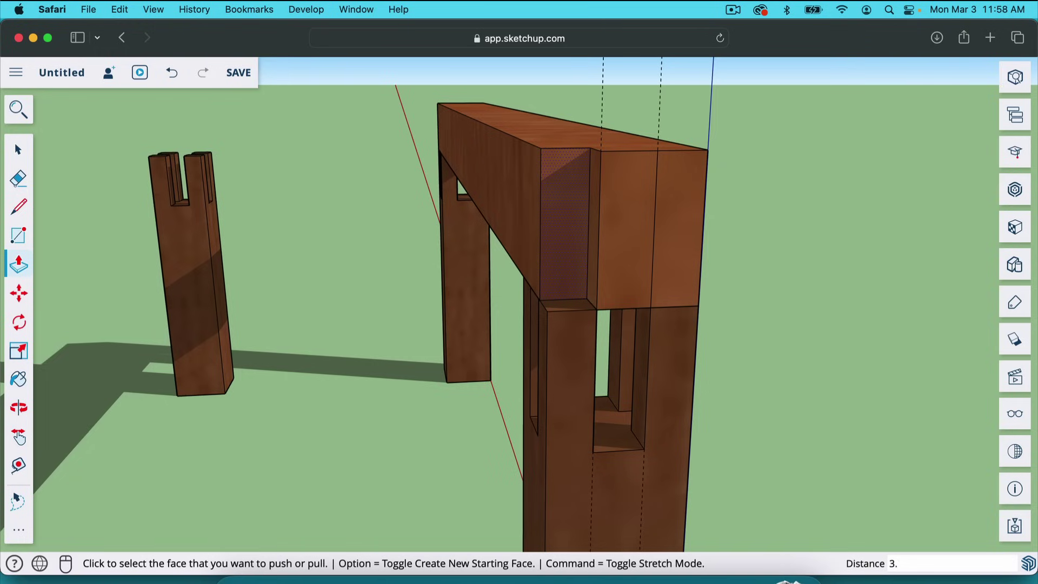
pyautogui.click(679, 247)
pyautogui.write('3.')
pyautogui.press('Return')
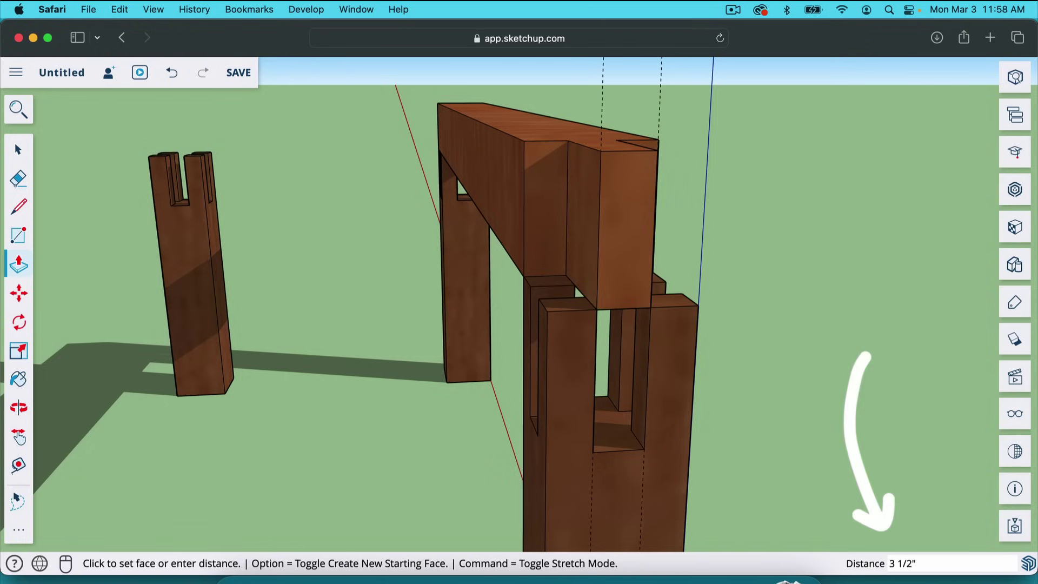
# - Place a guide across the top of the tenon, 1 1/8" in from its end edge
pyautogui.press('o')
pyautogui.moveTo(797, 283)
pyautogui.mouseDown()
pyautogui.moveTo(647, 341)
pyautogui.moveTo(497, 364)
pyautogui.moveTo(556, 359)
pyautogui.mouseUp()
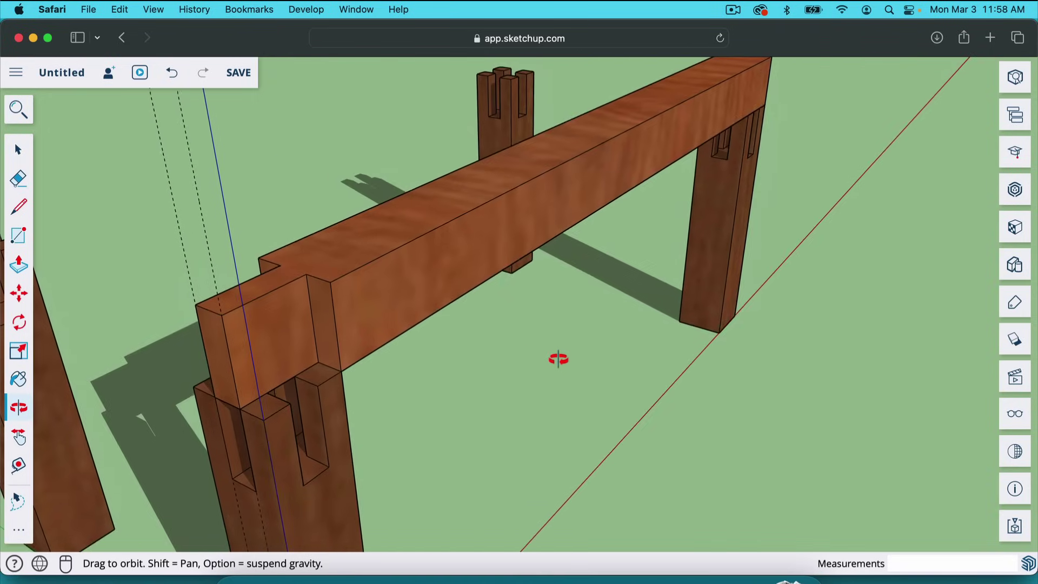
pyautogui.scroll(5, 603, 282)
pyautogui.press('l')
pyautogui.press('t')
pyautogui.click(682, 340)
pyautogui.write('1 1/8')
pyautogui.press('Return')
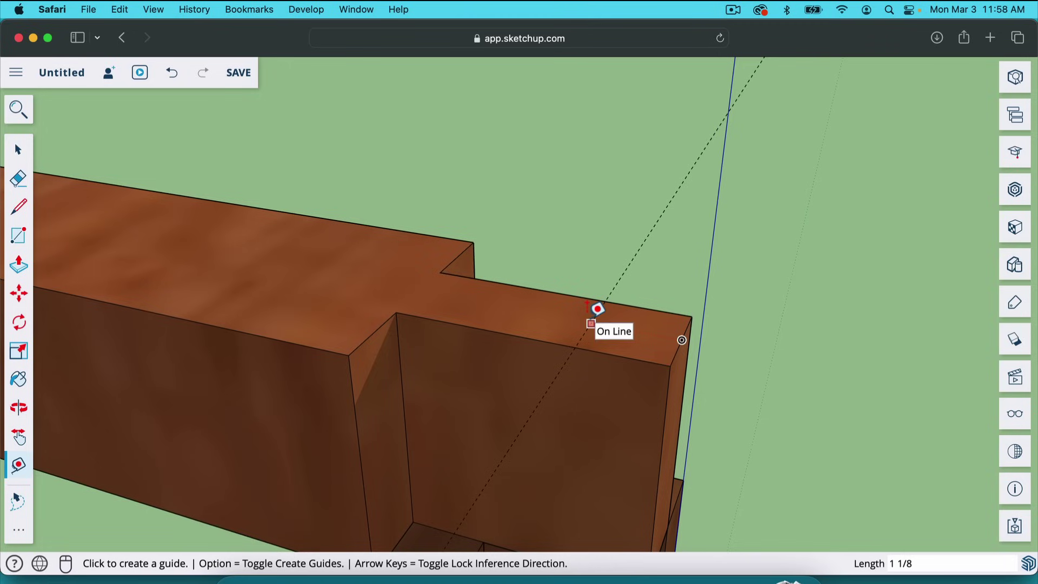
pyautogui.click(591, 323)
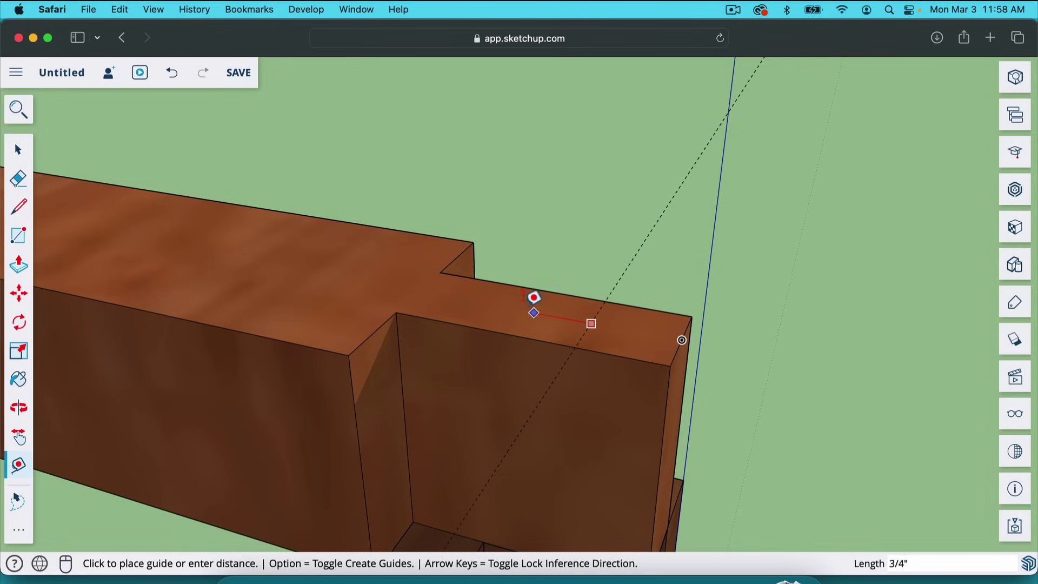
pyautogui.press('space')
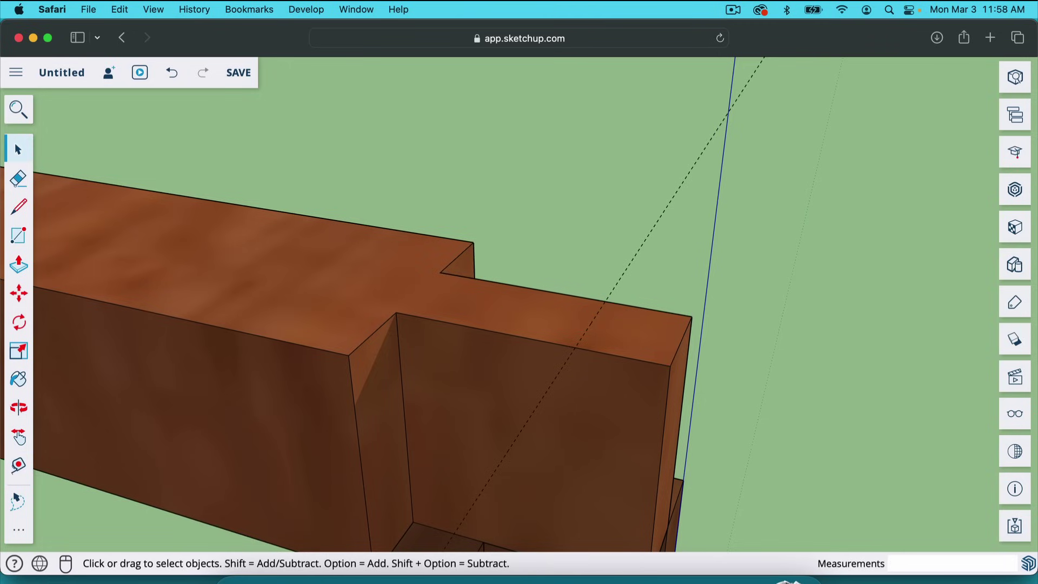
# - Draw a line across the tenon's top along the guide and place a second guide 1 1/4" further in toward the beam
pyautogui.press('l')
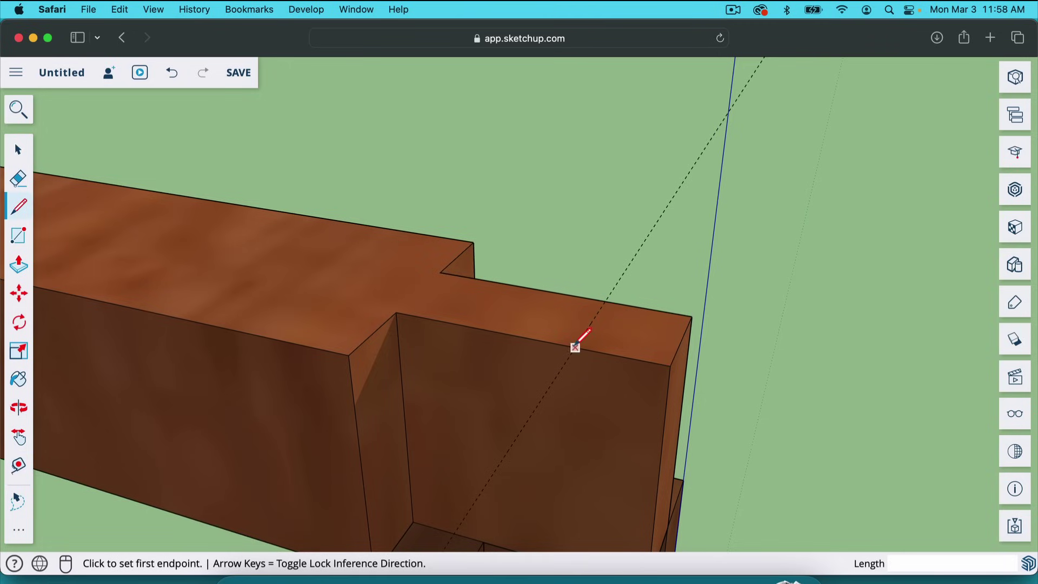
pyautogui.click(575, 346)
pyautogui.click(606, 300)
pyautogui.press('t')
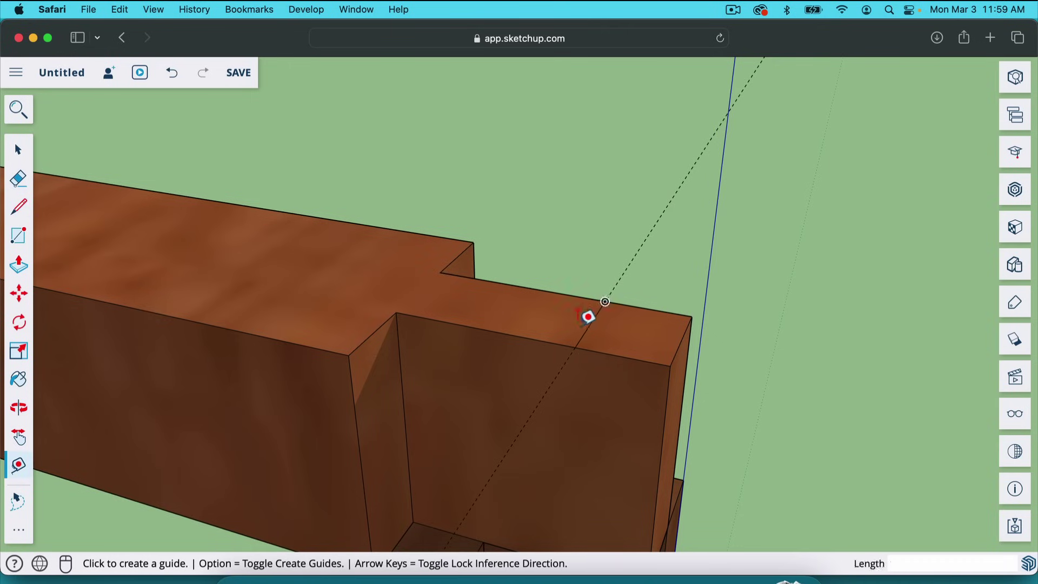
pyautogui.click(591, 323)
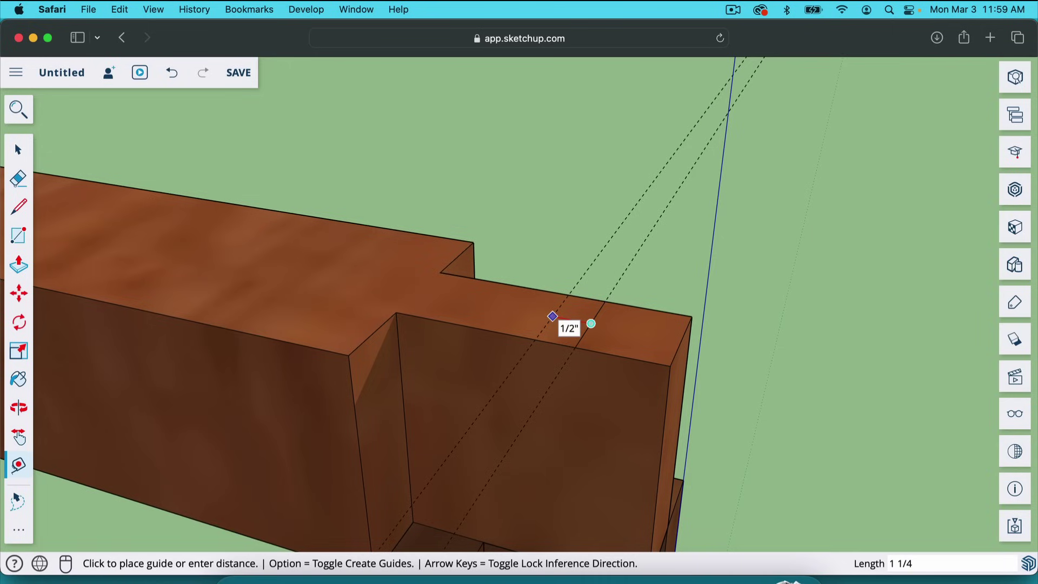
pyautogui.press('Return')
# - Draw a line across the tenon's top along the second guide and erase both guides
pyautogui.press('l')
pyautogui.click(478, 329)
pyautogui.click(516, 285)
pyautogui.press('e')
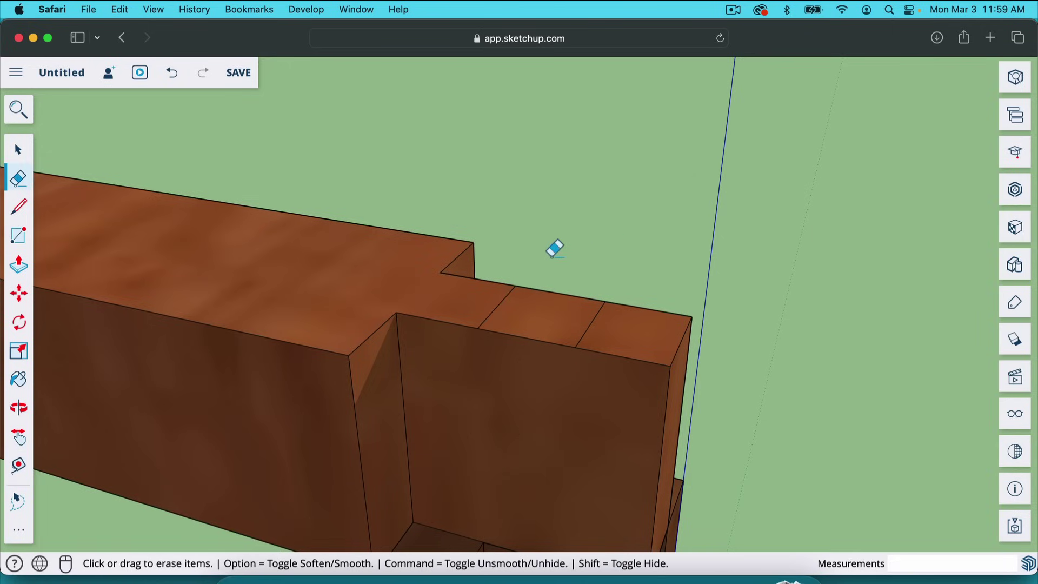
# - Push the middle section of the tenon's top face down 1.75" to cut a notch
pyautogui.press('p')
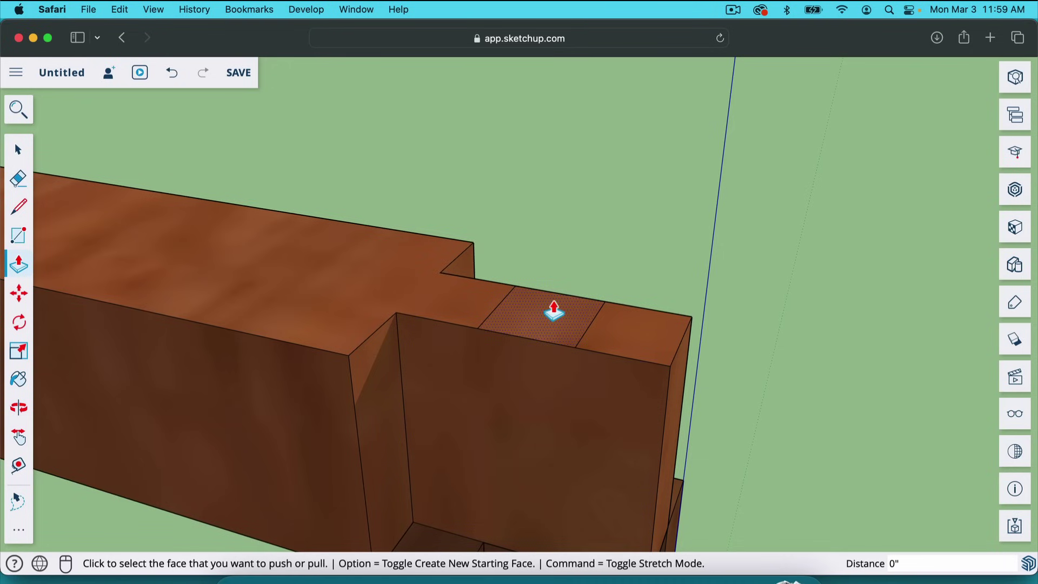
pyautogui.click(554, 312)
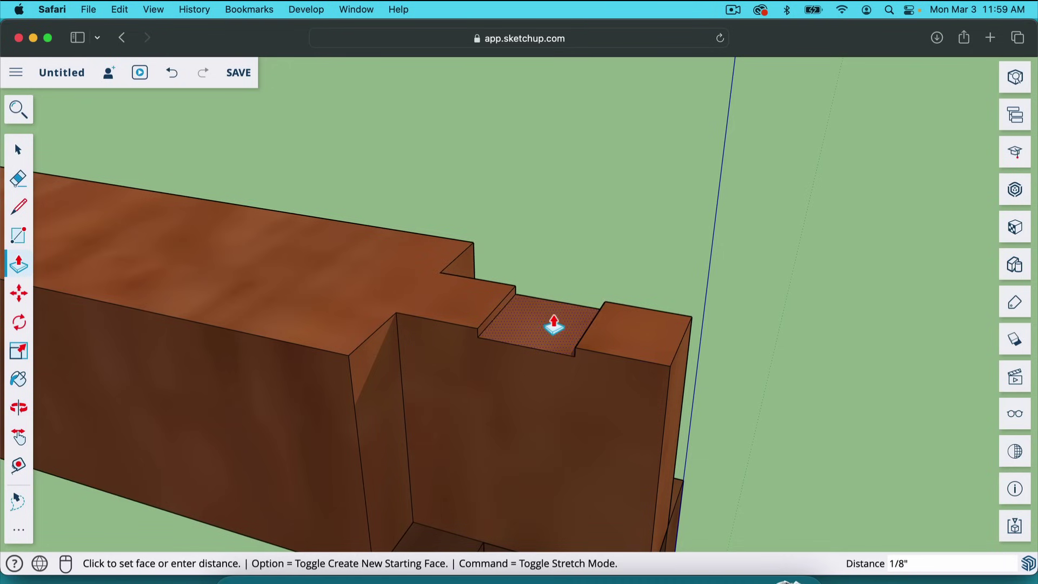
pyautogui.click(553, 325)
pyautogui.write('1.75')
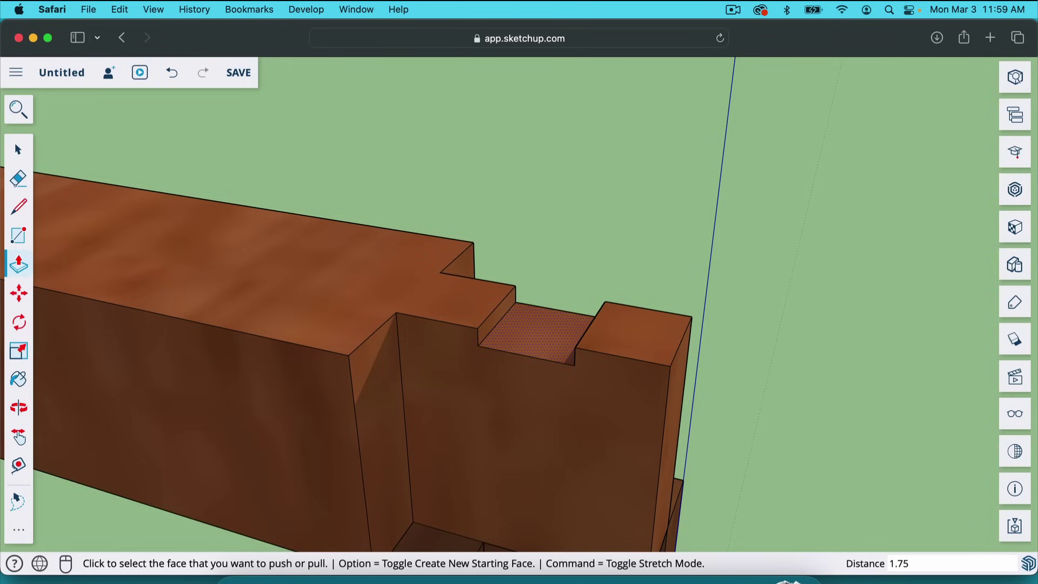
pyautogui.press('Return')
# - Cut a matching notched tenon at the beam's opposite end, using guides 1 1/8" in from the edges
pyautogui.moveTo(379, 400); pyautogui.dragTo(348, 429, button='middle')
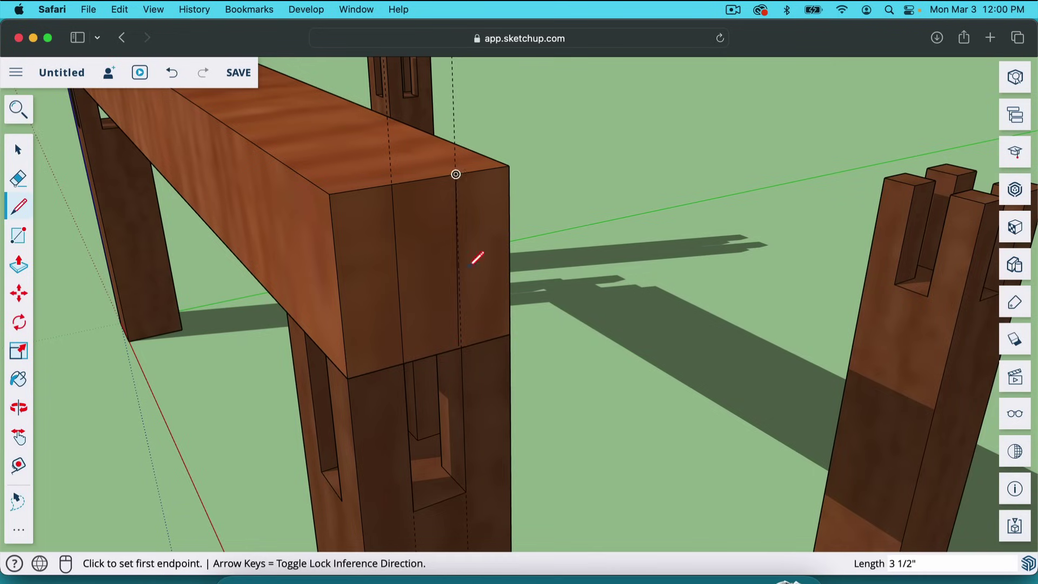
pyautogui.press('p')
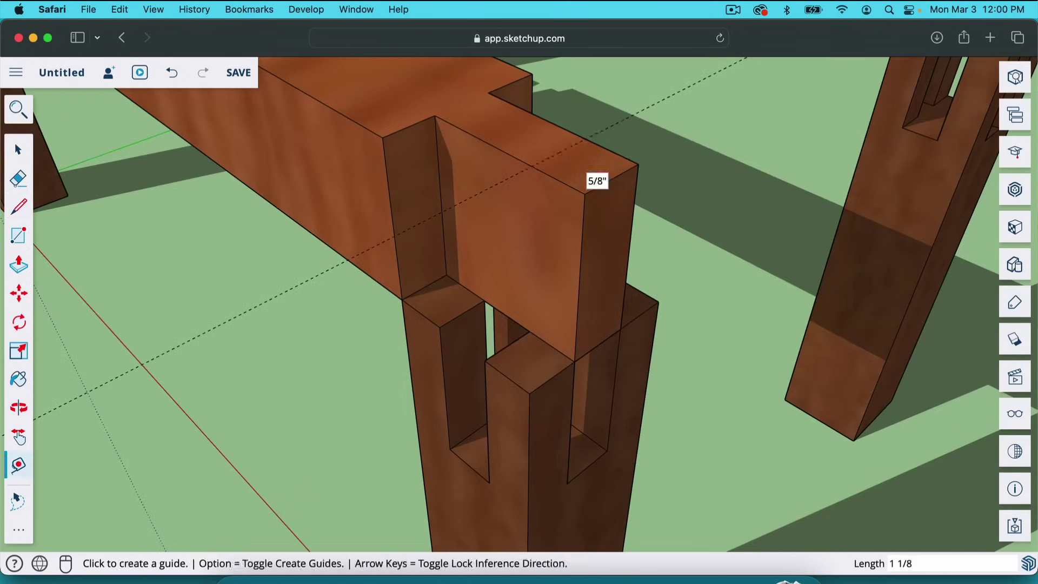
pyautogui.press('l')
pyautogui.click(478, 137)
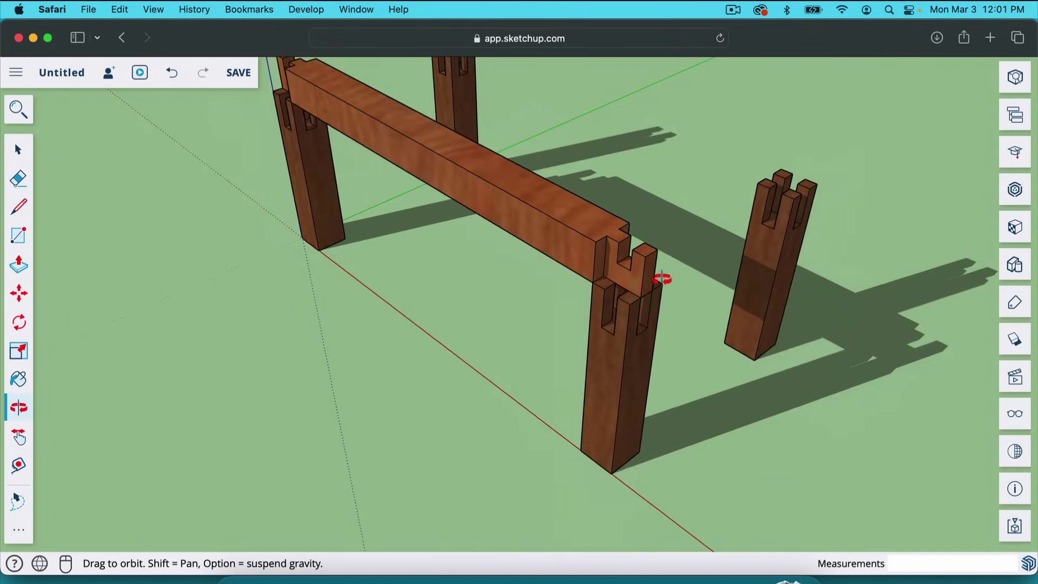
# - Turn the finished beam into a component named Long Beam
pyautogui.moveTo(660, 278); pyautogui.dragTo(645, 220)
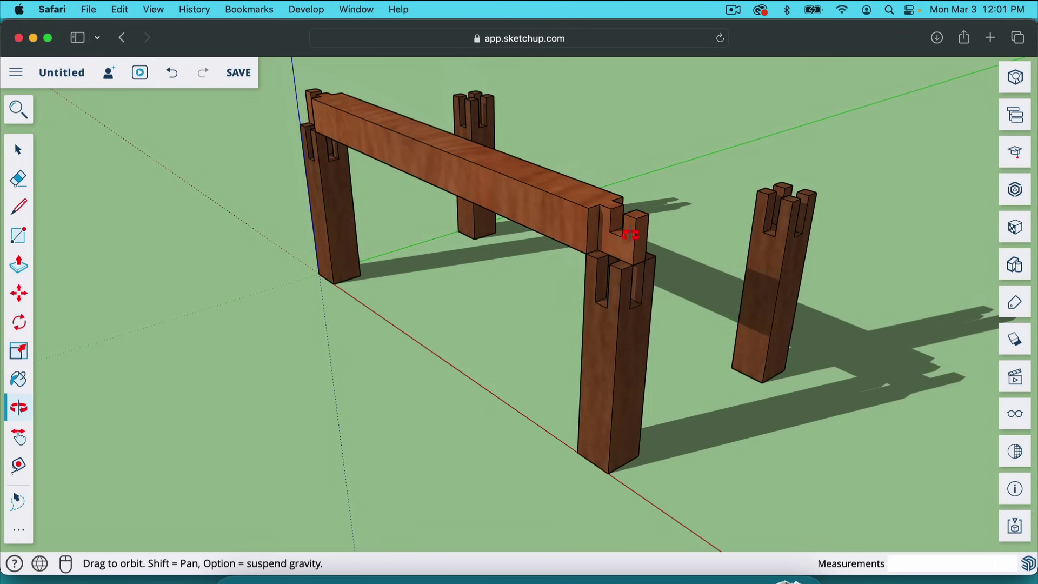
pyautogui.scroll(3, 623, 235)
pyautogui.press('space')
pyautogui.click(550, 209)
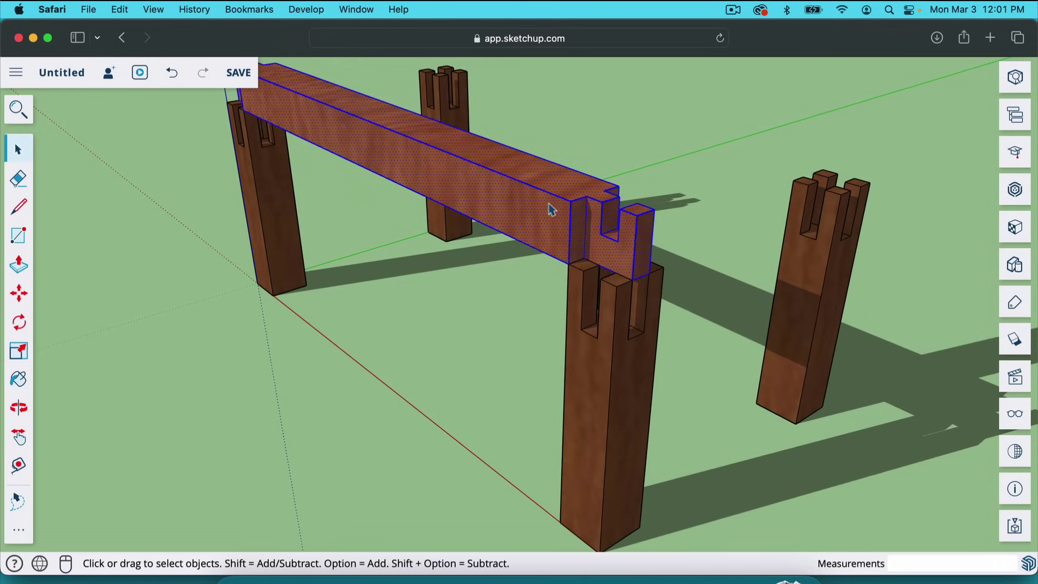
pyautogui.rightClick(551, 209)
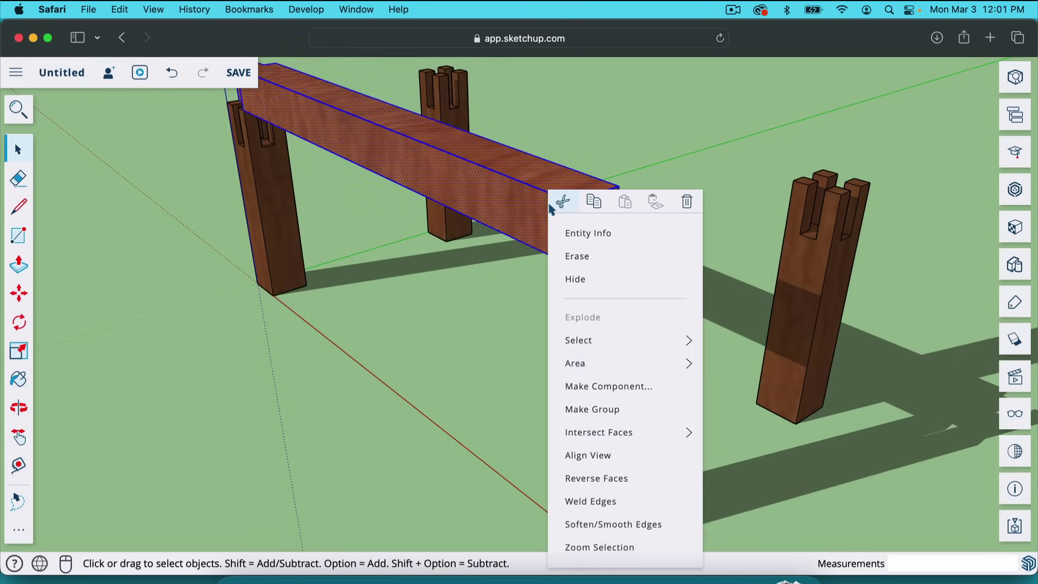
pyautogui.click(625, 386)
pyautogui.doubleClick(479, 319)
pyautogui.tripleClick(417, 319)
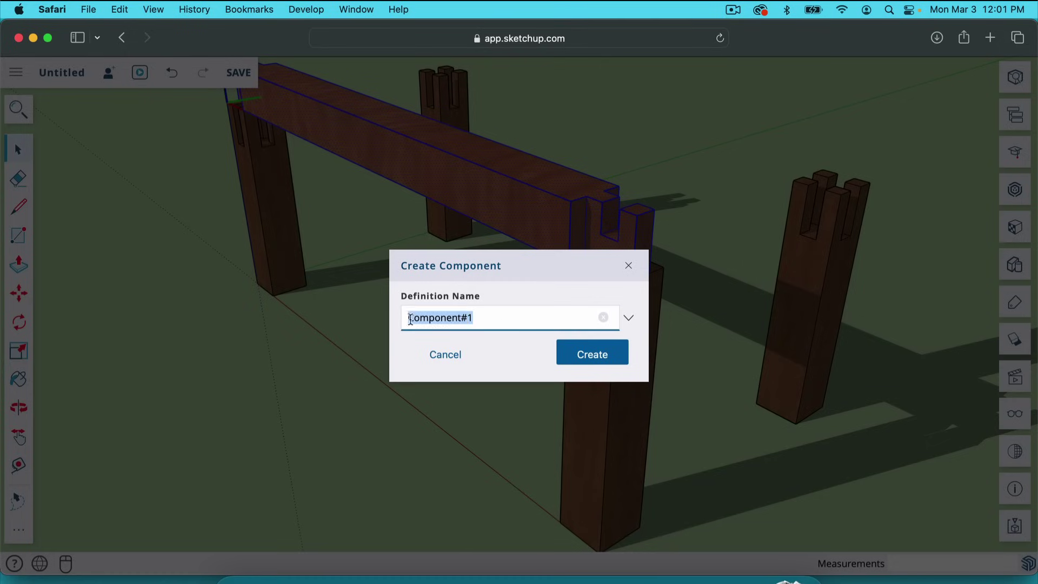
pyautogui.write('Long Beam')
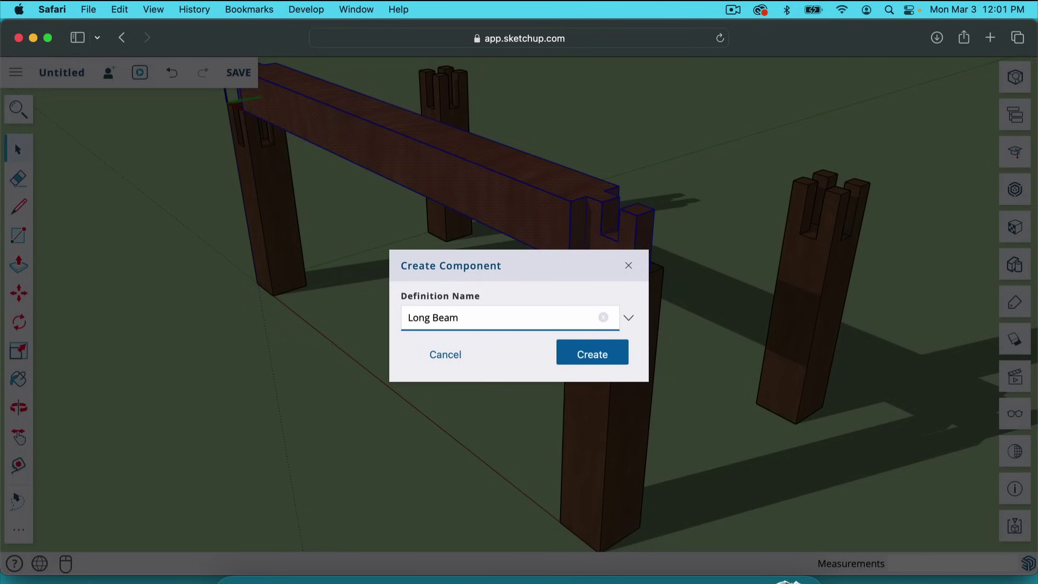
pyautogui.press('Return')
# - Move the Long Beam straight down 3.5" into the notches of its two posts
pyautogui.press('m')
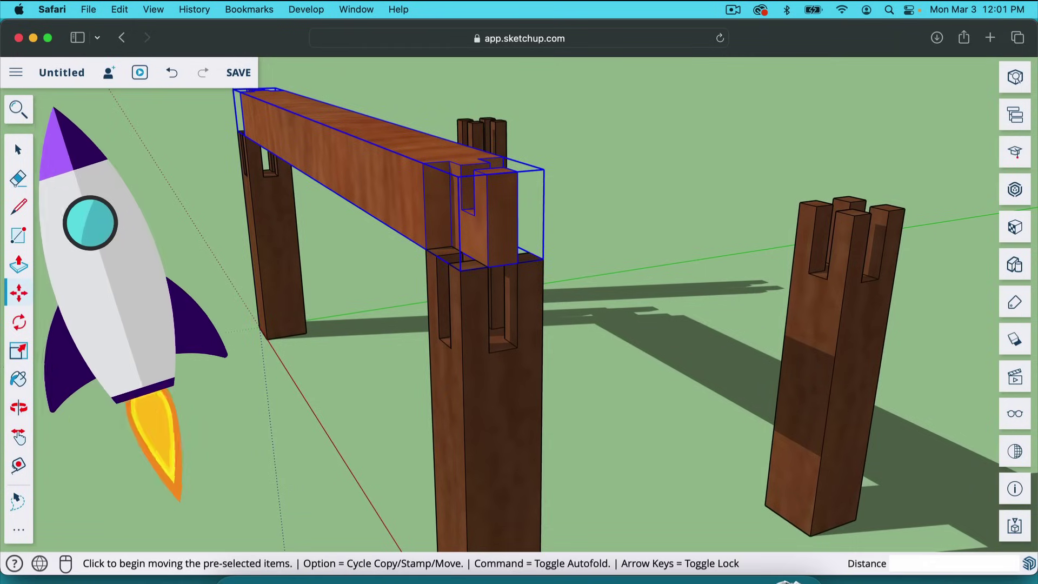
pyautogui.click(460, 270)
pyautogui.click(463, 293)
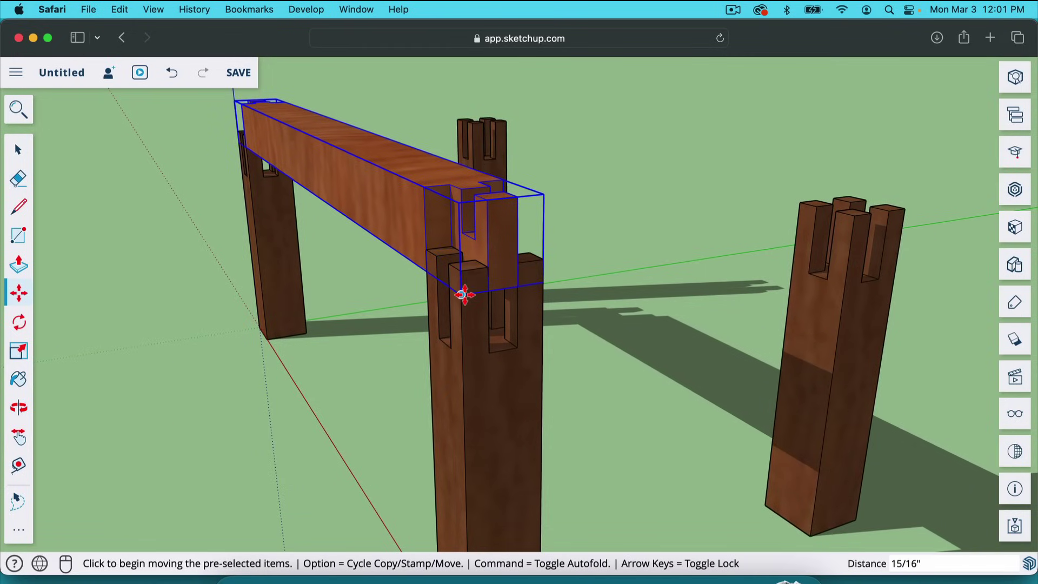
pyautogui.write('3.5')
pyautogui.press('Return')
pyautogui.press('space')
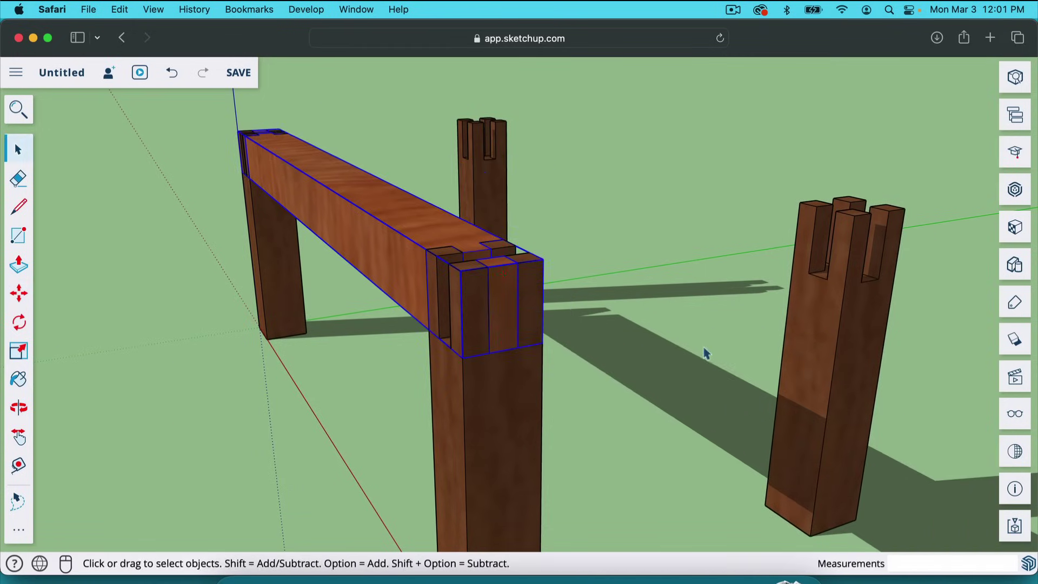
# - Copy the Long Beam sideways along the green axis by 3 1/2" toward the opposite pair of posts
pyautogui.press('o')
pyautogui.moveTo(686, 366); pyautogui.dragTo(649, 248)
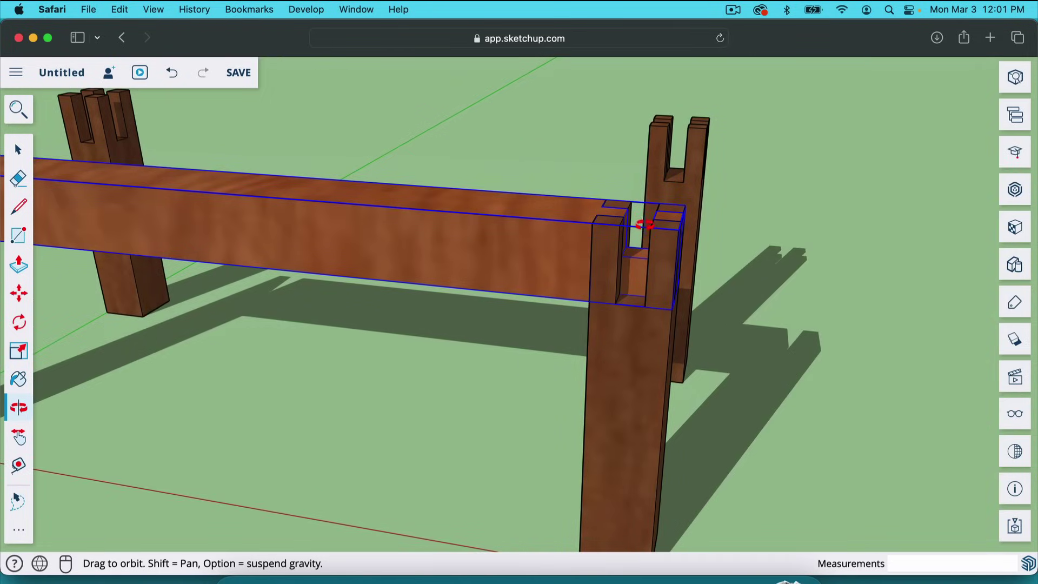
pyautogui.moveTo(739, 259); pyautogui.dragTo(523, 281)
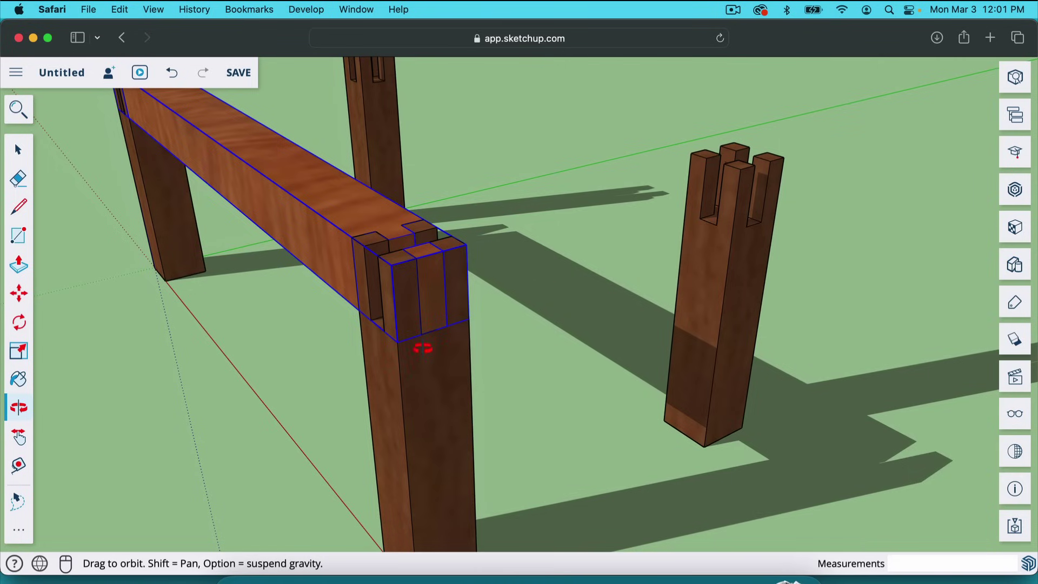
pyautogui.press('m')
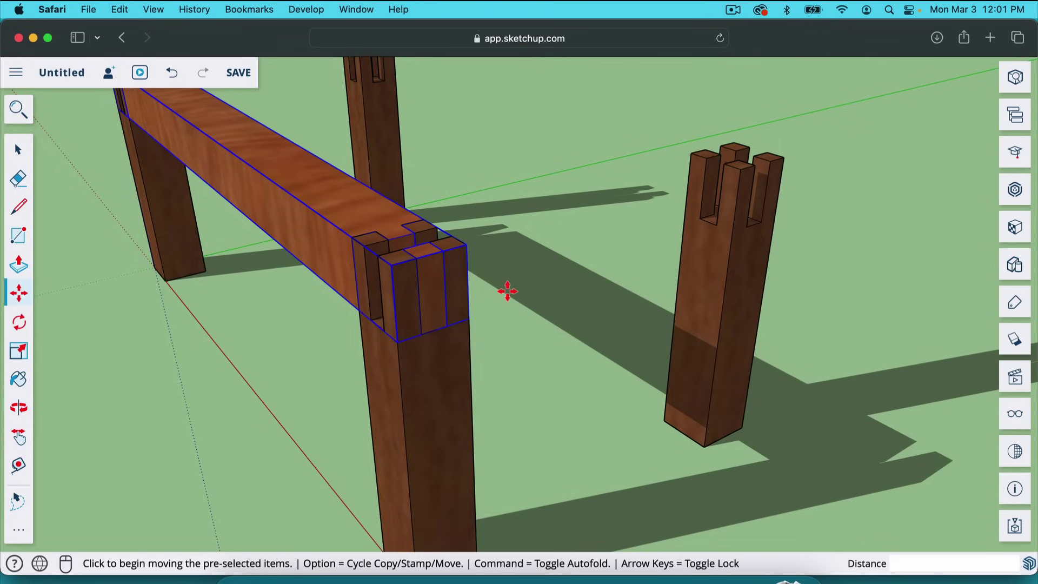
pyautogui.press('alt')
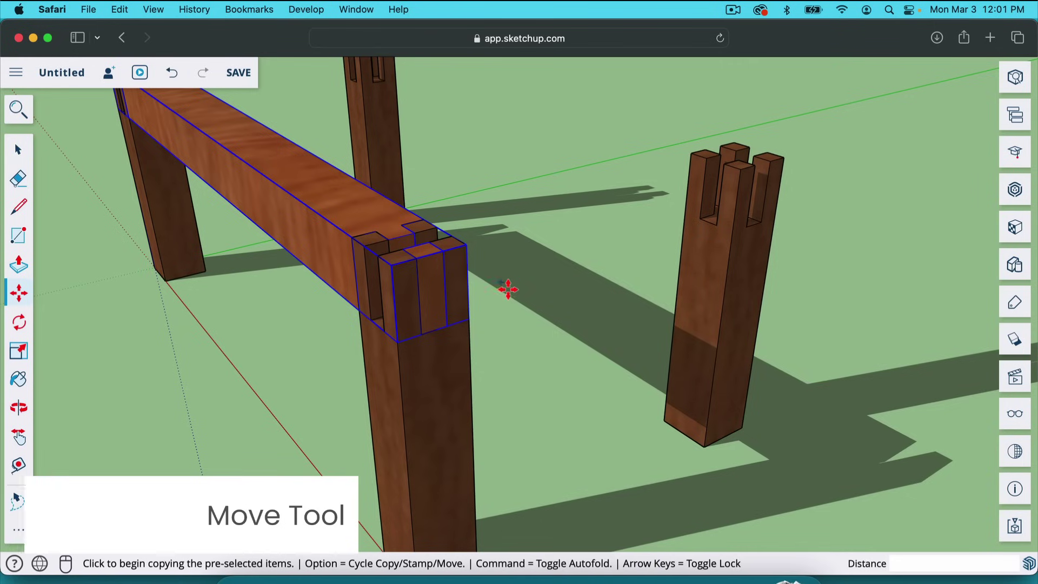
pyautogui.click(468, 322)
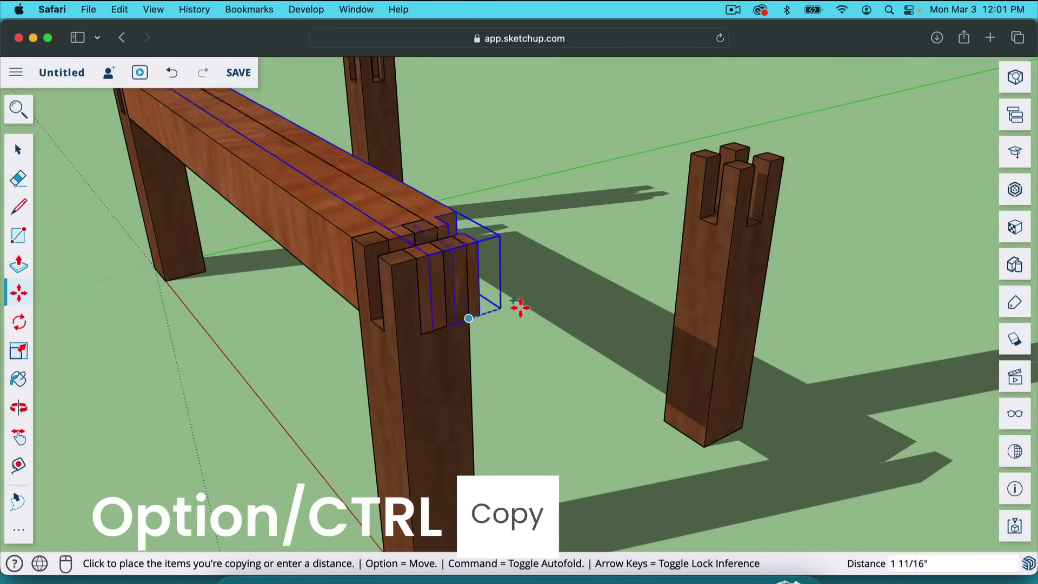
pyautogui.click(541, 301)
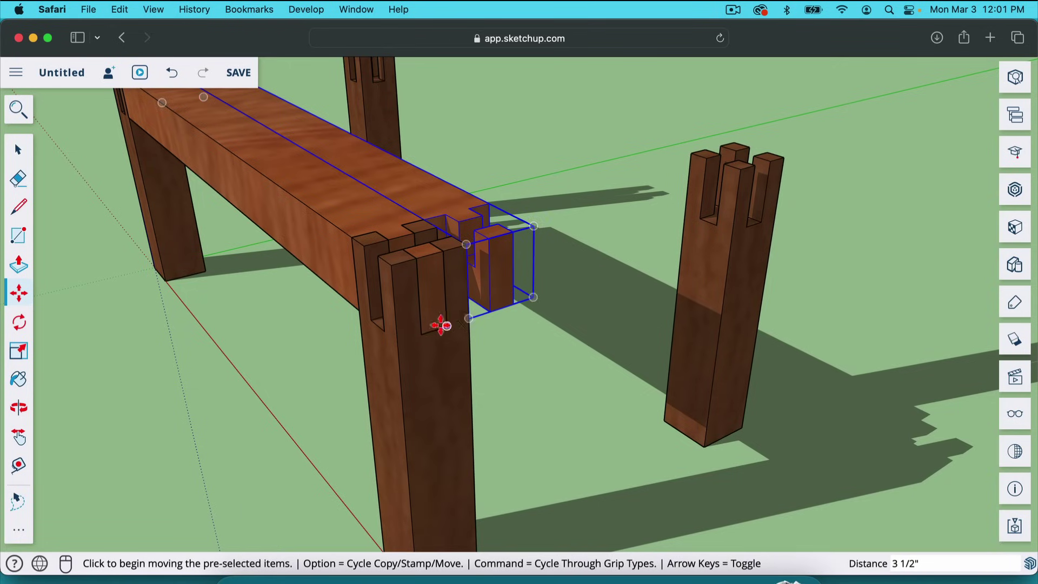
# - Move the copied beam along the green axis so it sits in the notches of the opposite two posts
pyautogui.click(534, 297)
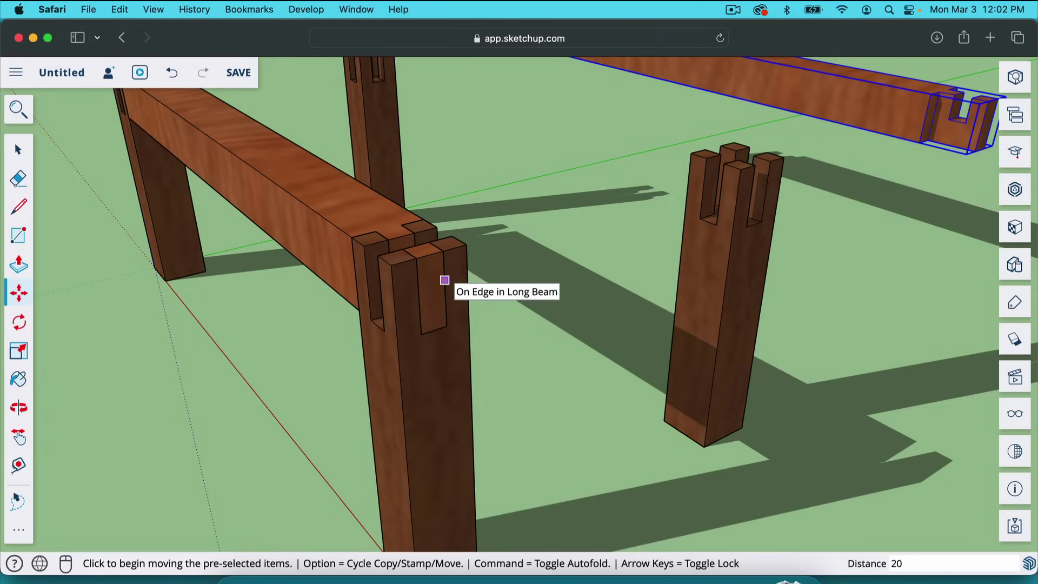
pyautogui.write('5')
pyautogui.press('Return')
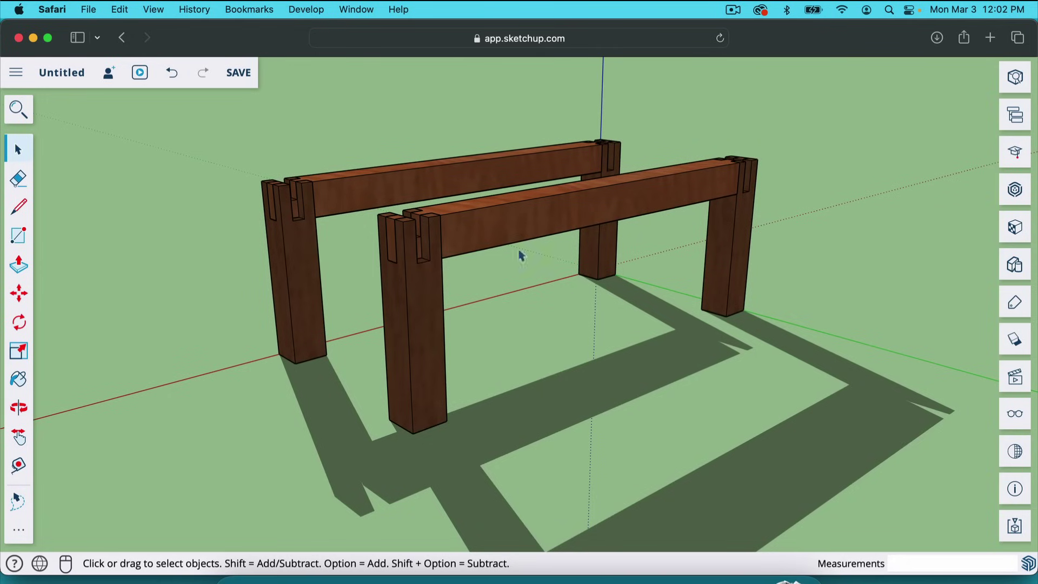
# - Draw a vertical rectangular face 3.5" wide standing on the outer top edge of the post at the second beam's end
pyautogui.scroll(5, 436, 200)
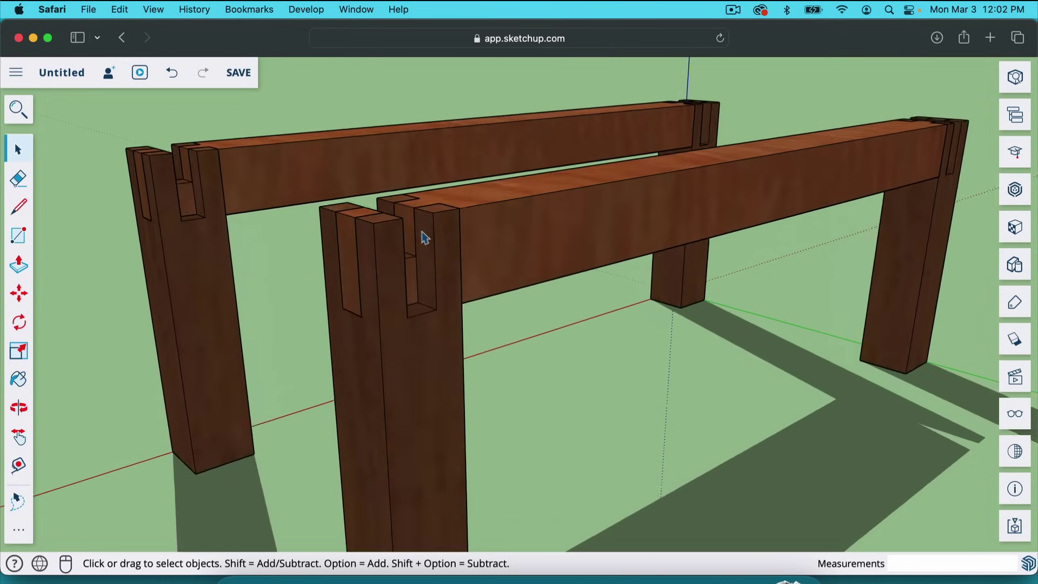
pyautogui.press('l')
pyautogui.click(372, 223)
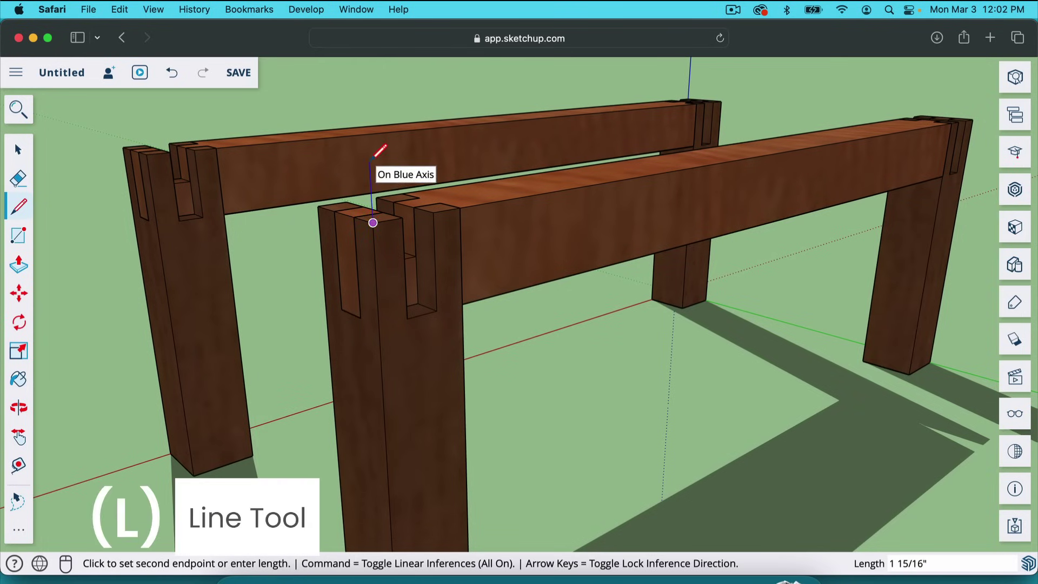
pyautogui.scroll(2, 374, 152)
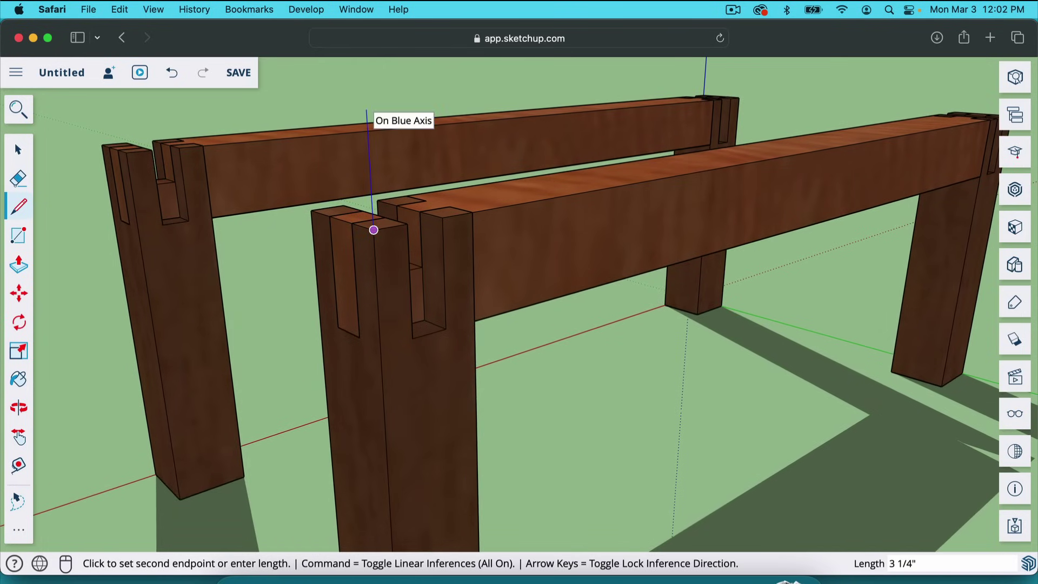
pyautogui.click(365, 100)
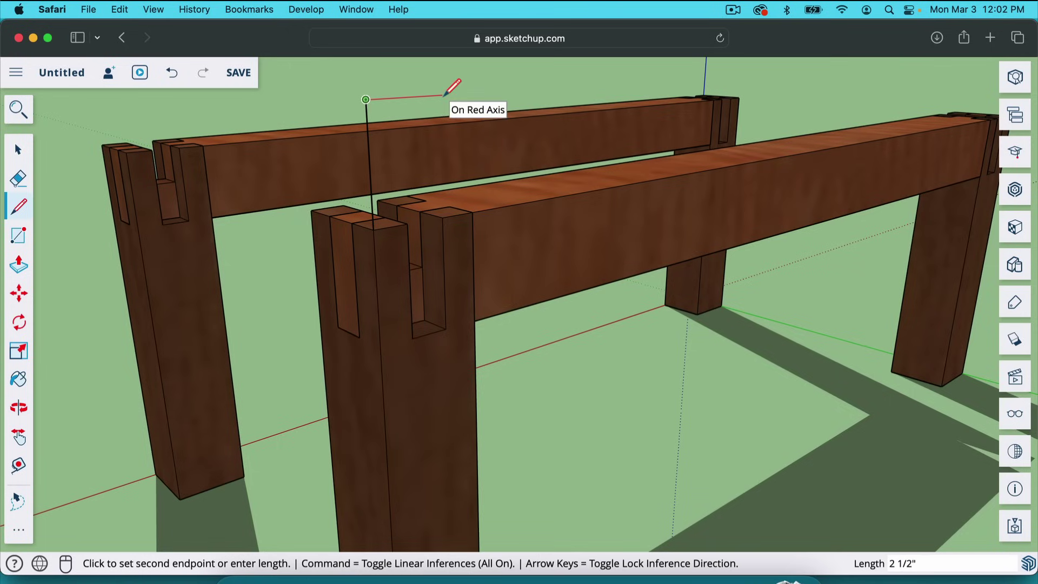
pyautogui.write('3.5')
pyautogui.press('Return')
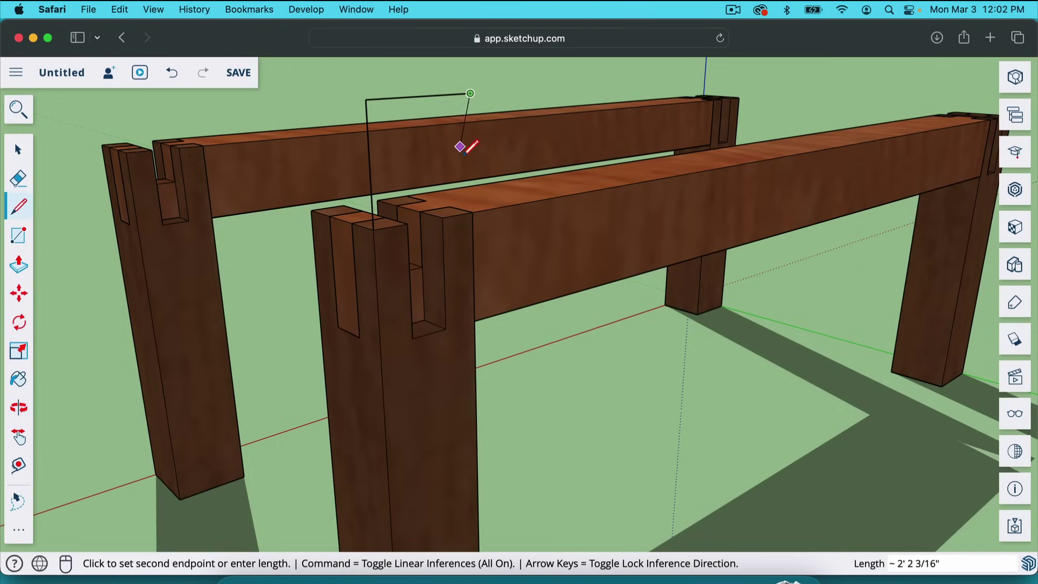
pyautogui.click(472, 212)
pyautogui.click(374, 228)
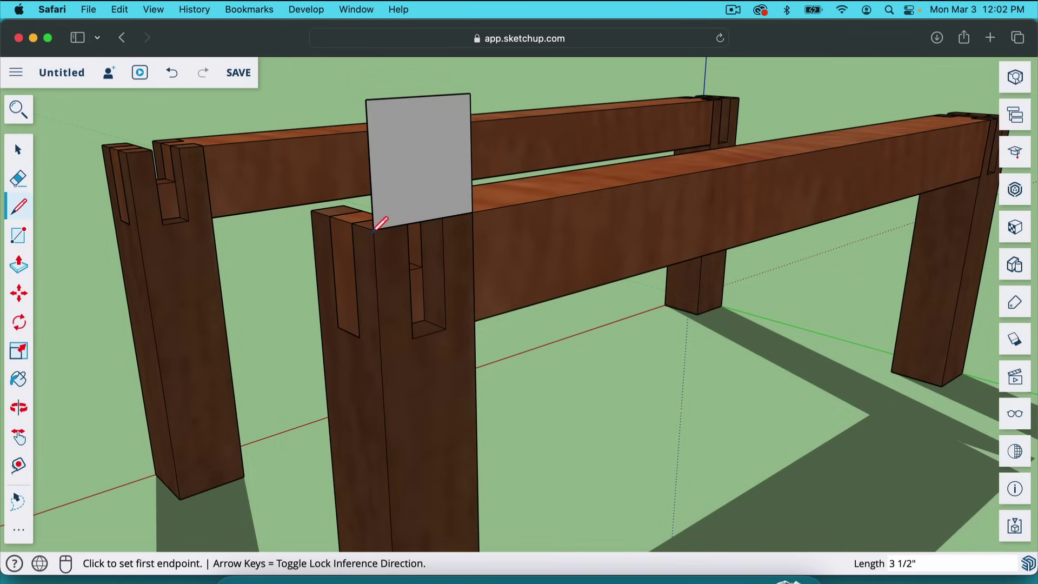
# - Paint the vertical 3.5" face on the post top with the light wood-grain material from the Synthetic Surfaces collection
pyautogui.press('o')
pyautogui.moveTo(297, 327); pyautogui.dragTo(746, 245)
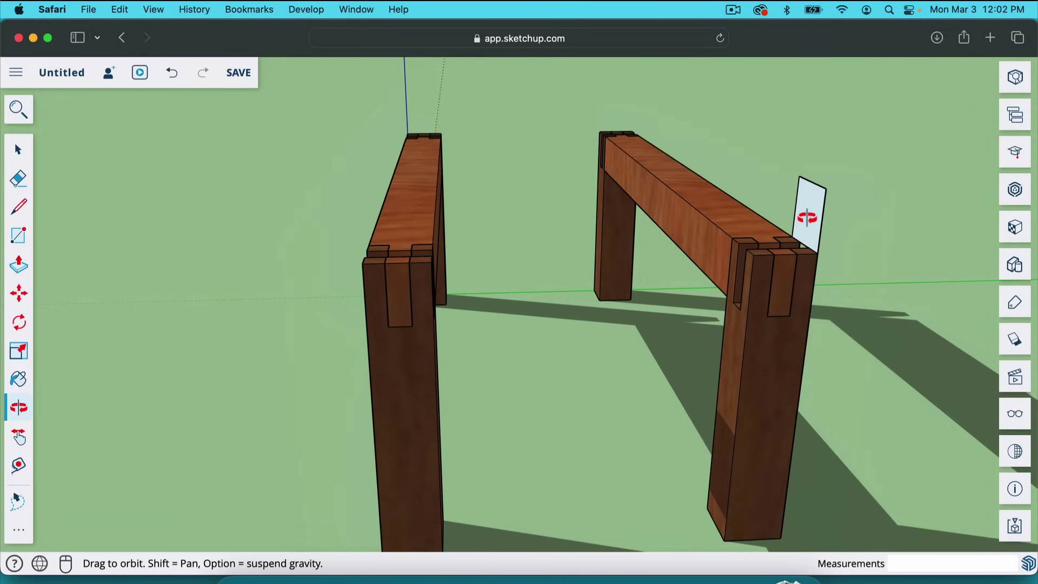
pyautogui.press('b')
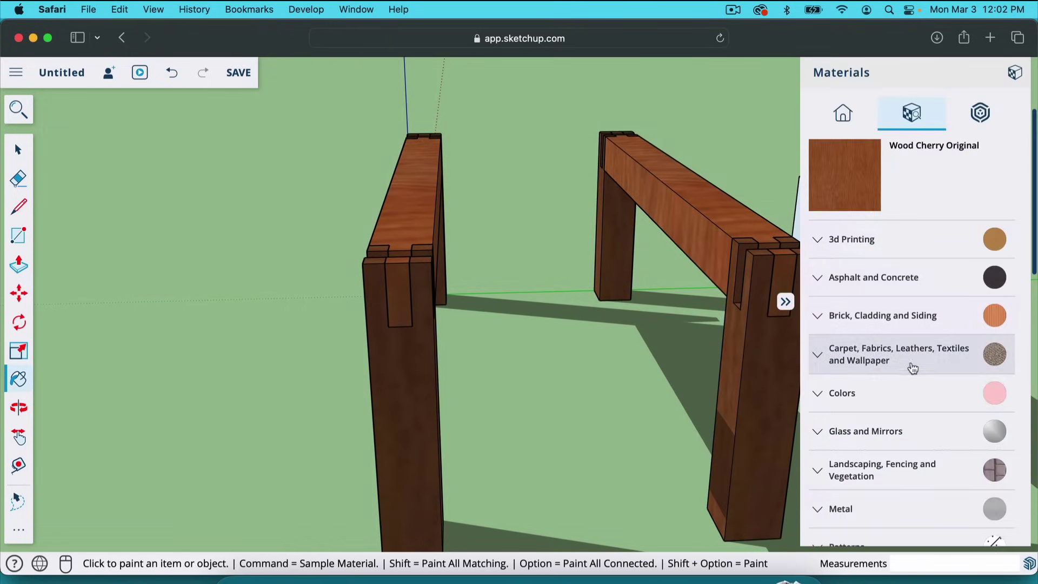
pyautogui.scroll(-10, 911, 349)
pyautogui.scroll(6, 913, 372)
pyautogui.scroll(-3, 911, 372)
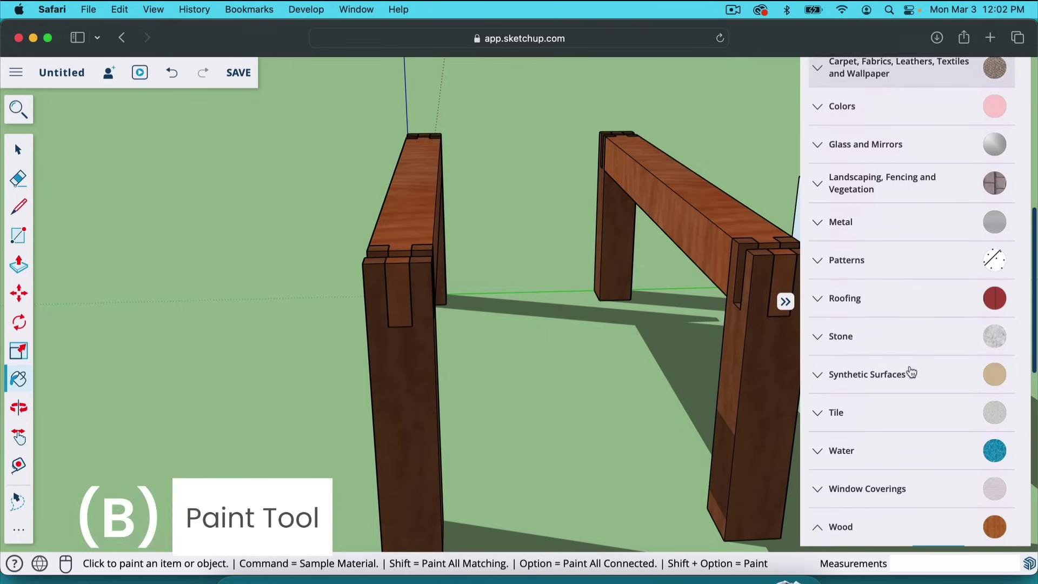
pyautogui.click(817, 374)
pyautogui.click(847, 465)
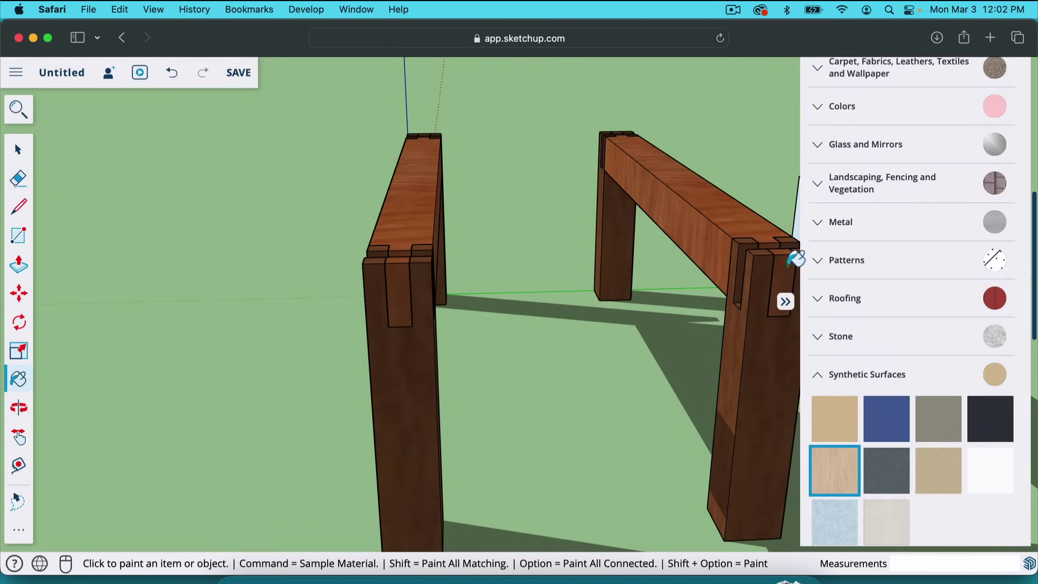
pyautogui.scroll(-2, 572, 261)
pyautogui.click(787, 219)
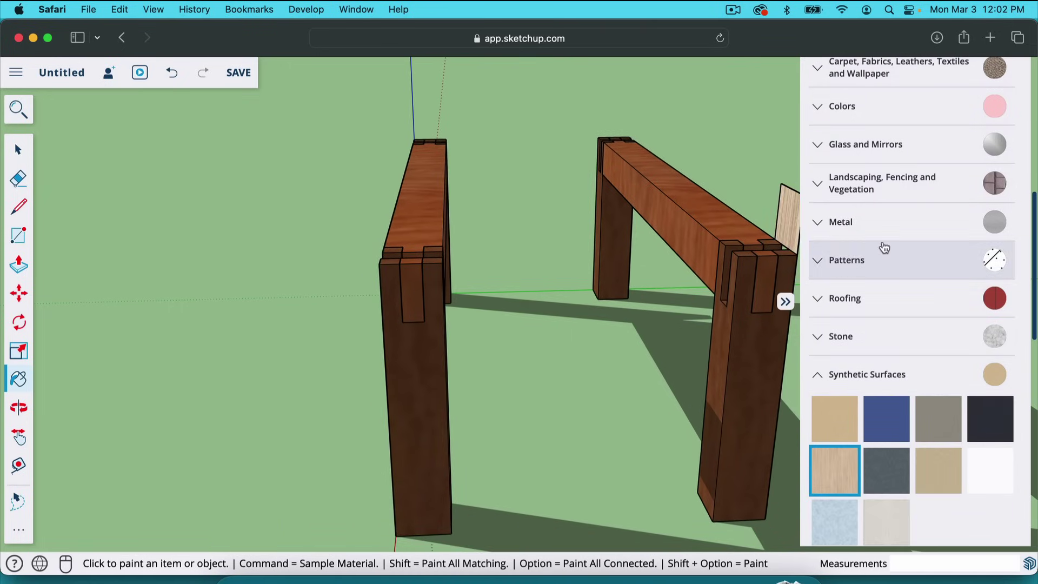
pyautogui.scroll(10, 865, 260)
pyautogui.click(1004, 219)
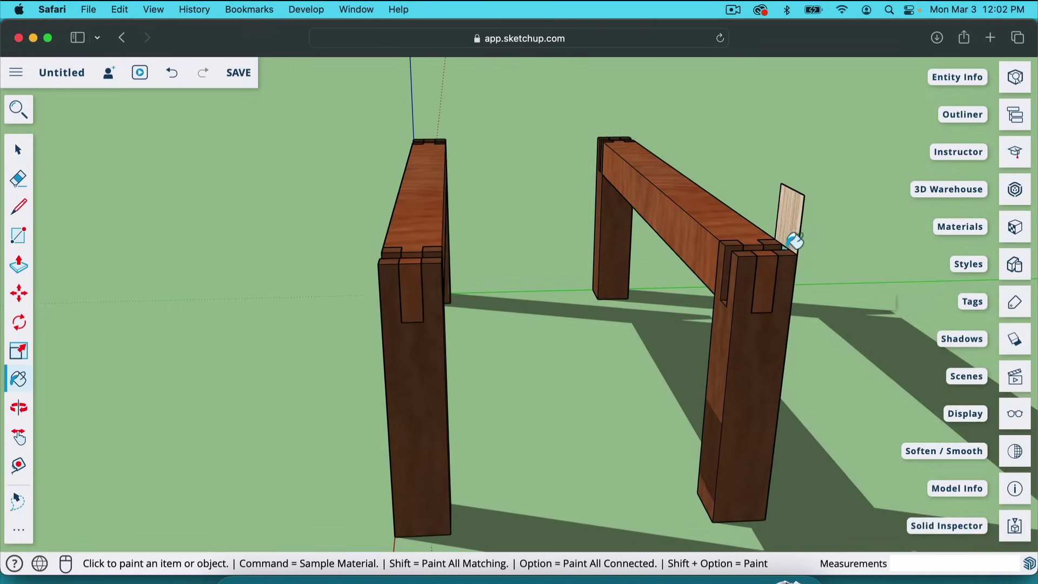
# - Extrude the painted face 24" across to the opposite post to form the short beam
pyautogui.scroll(3, 795, 240)
pyautogui.press('p')
pyautogui.click(793, 225)
pyautogui.click(706, 219)
pyautogui.write('24')
pyautogui.press('Return')
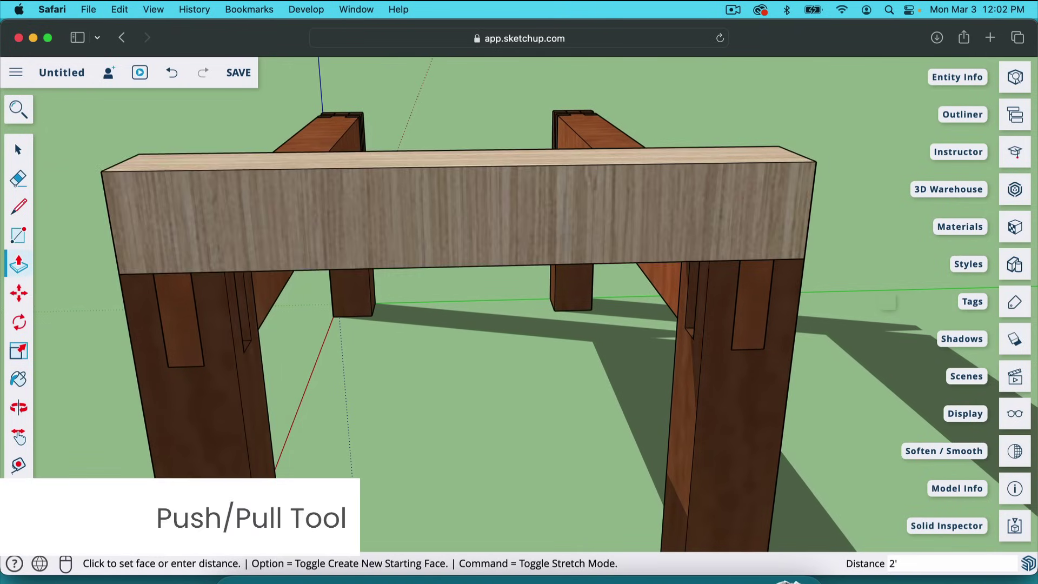
# - Place vertical guides 1 1/8" in from both side edges of the short beam's end face
pyautogui.press('o')
pyautogui.moveTo(481, 337); pyautogui.dragTo(659, 276)
pyautogui.press('space')
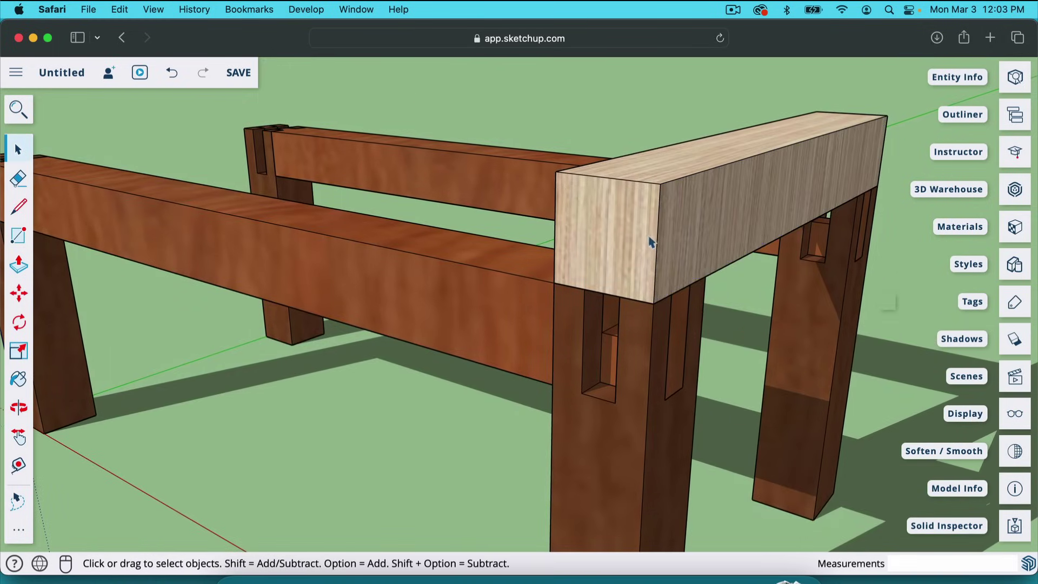
pyautogui.scroll(3, 658, 241)
pyautogui.press('t')
pyautogui.click(660, 244)
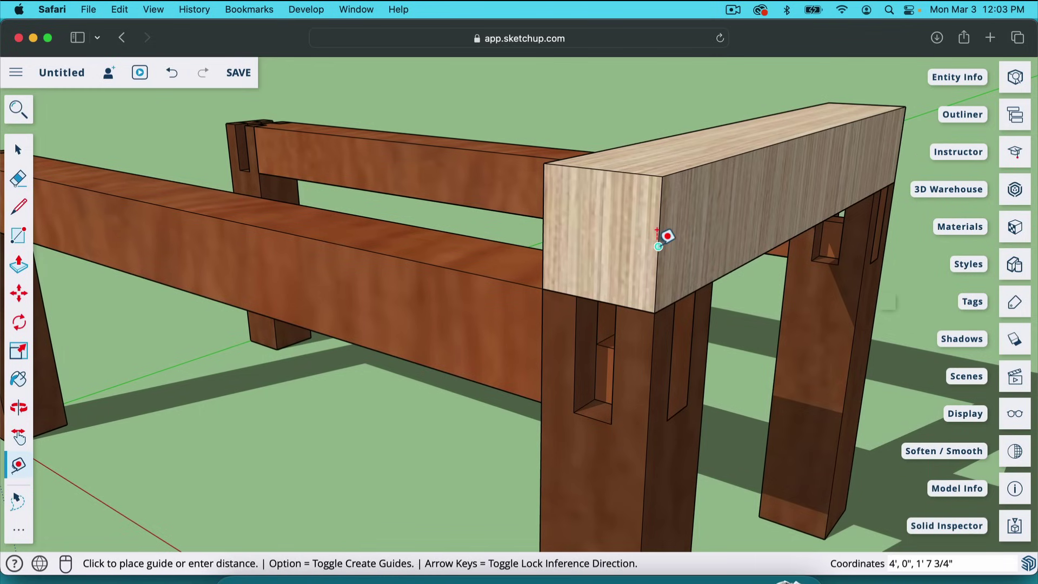
pyautogui.write('1 1')
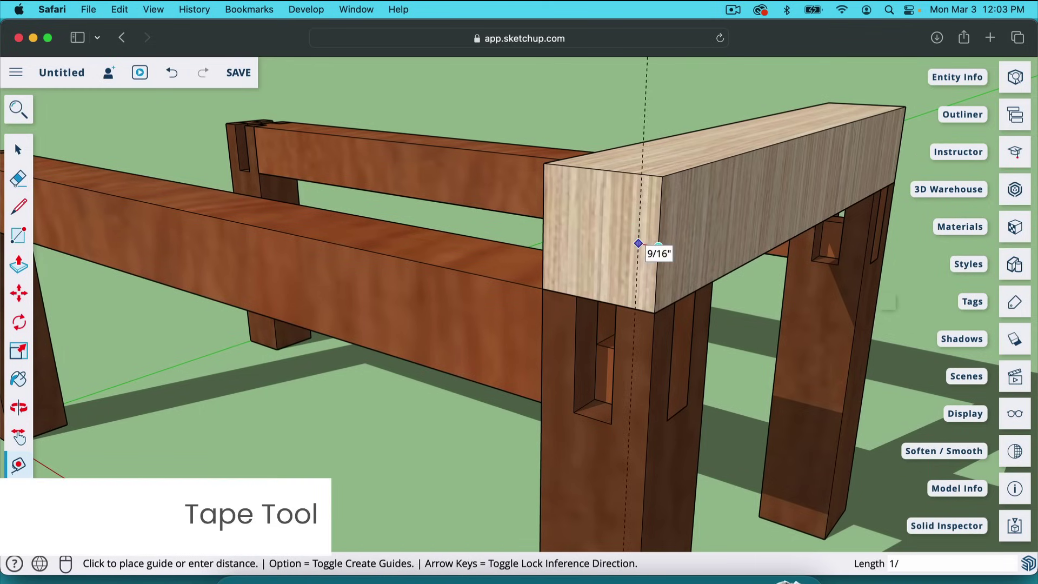
pyautogui.press('Return')
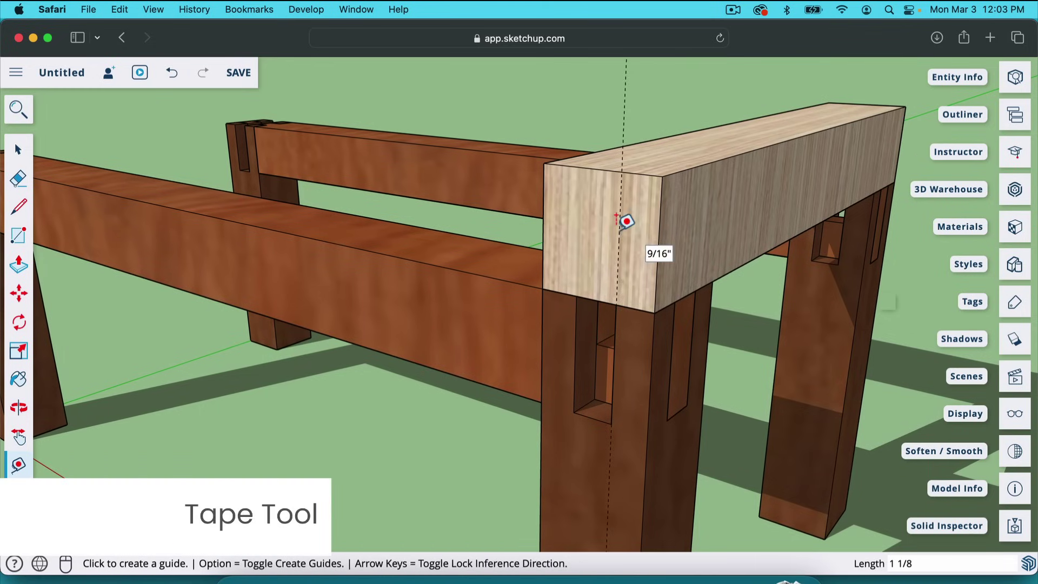
pyautogui.click(543, 228)
pyautogui.write('/8')
pyautogui.press('Return')
# - Draw vertical lines along both guides to divide the short beam's end face into three strips
pyautogui.press('l')
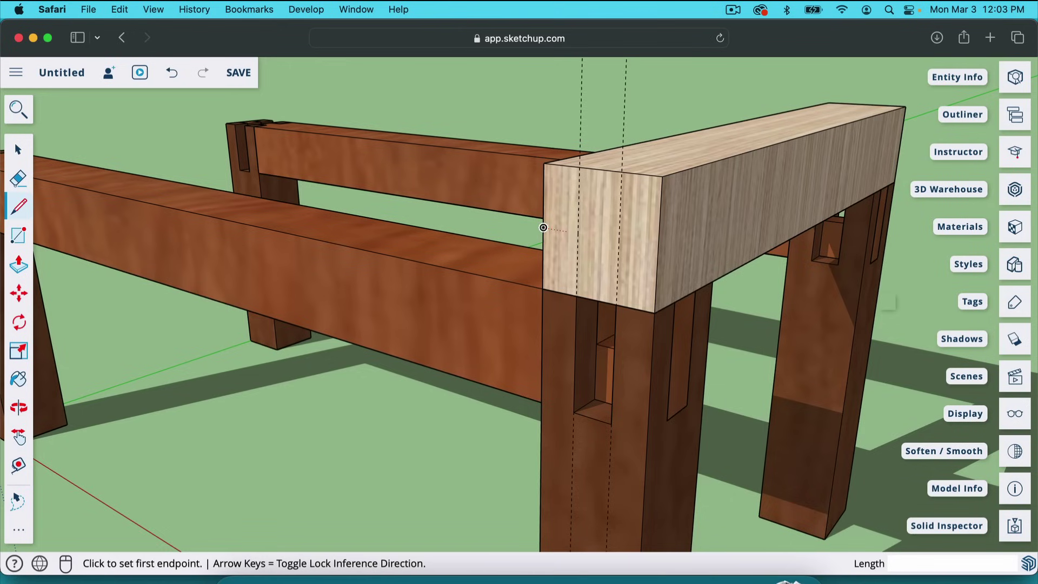
pyautogui.click(576, 296)
pyautogui.click(580, 167)
pyautogui.click(622, 172)
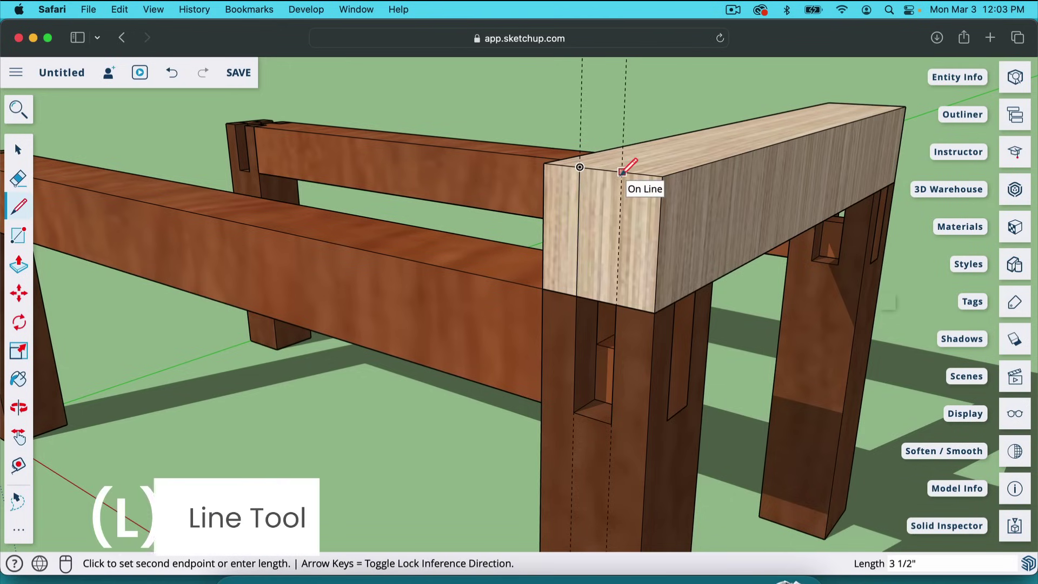
pyautogui.click(617, 303)
# - Push the two outer strips of the end face back 3 1/2" to leave a central tenon
pyautogui.press('p')
pyautogui.click(595, 243)
pyautogui.write('5/16')
pyautogui.press('Return')
pyautogui.click(564, 227)
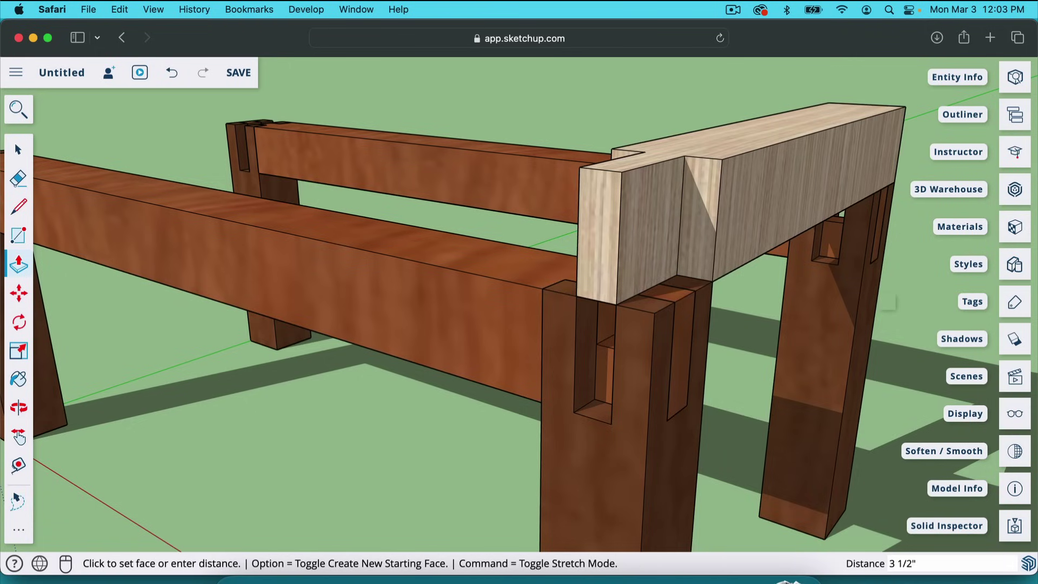
# - Select the whole short beam and move it 12" straight up along the blue axis, clear of the posts
pyautogui.press('o')
pyautogui.moveTo(613, 379); pyautogui.dragTo(731, 236)
pyautogui.moveTo(735, 235); pyautogui.dragTo(695, 359)
pyautogui.press('space')
pyautogui.click(703, 208)
pyautogui.scroll(-2, 525, 470)
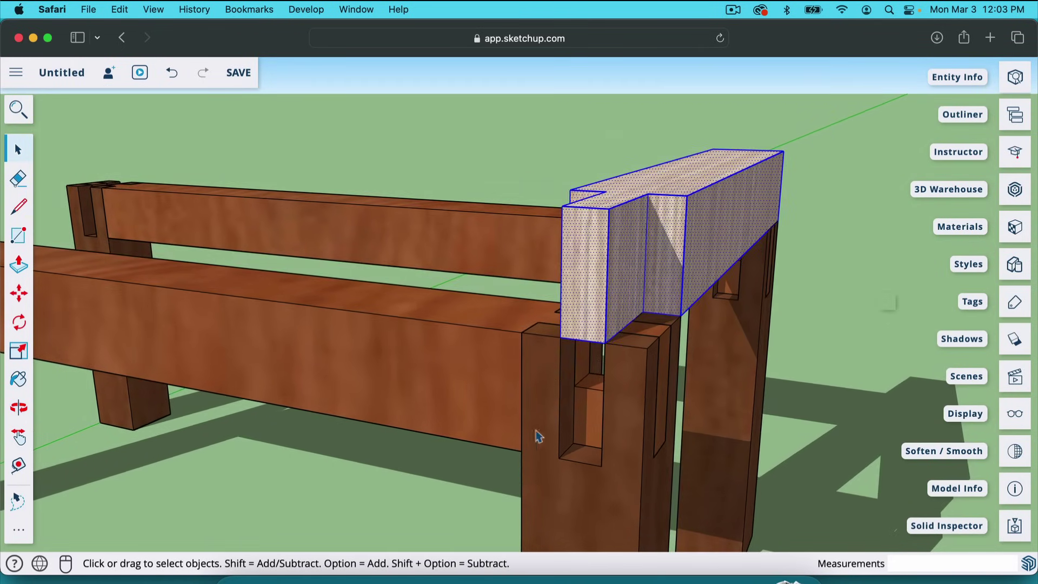
pyautogui.scroll(-2, 613, 265)
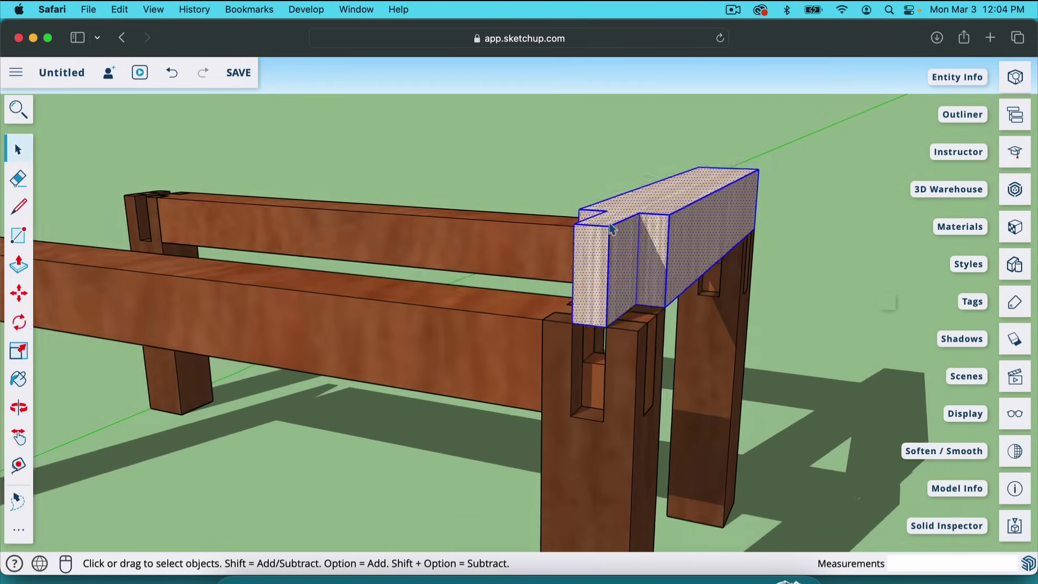
pyautogui.press('m')
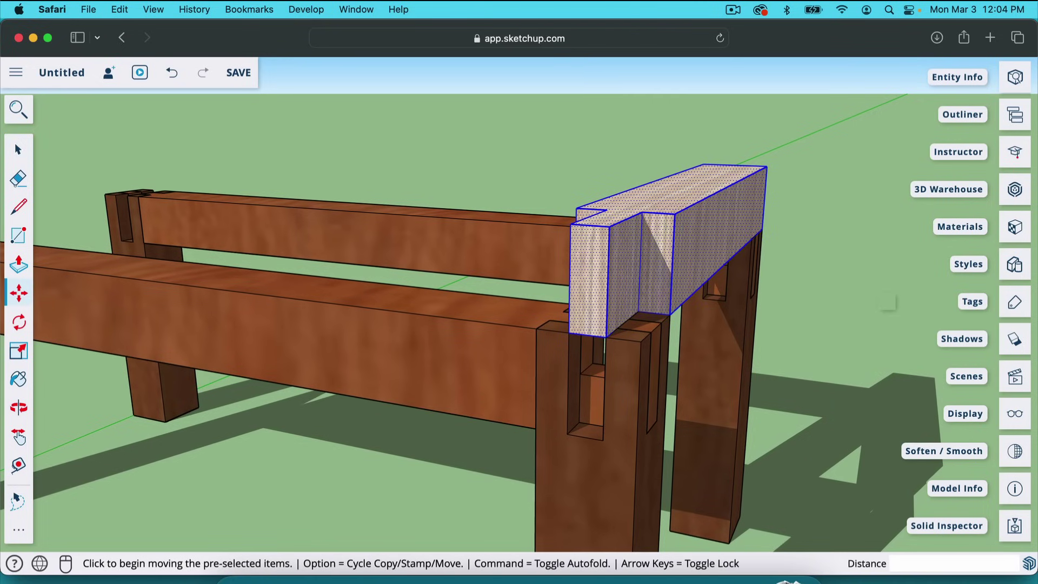
pyautogui.click(609, 226)
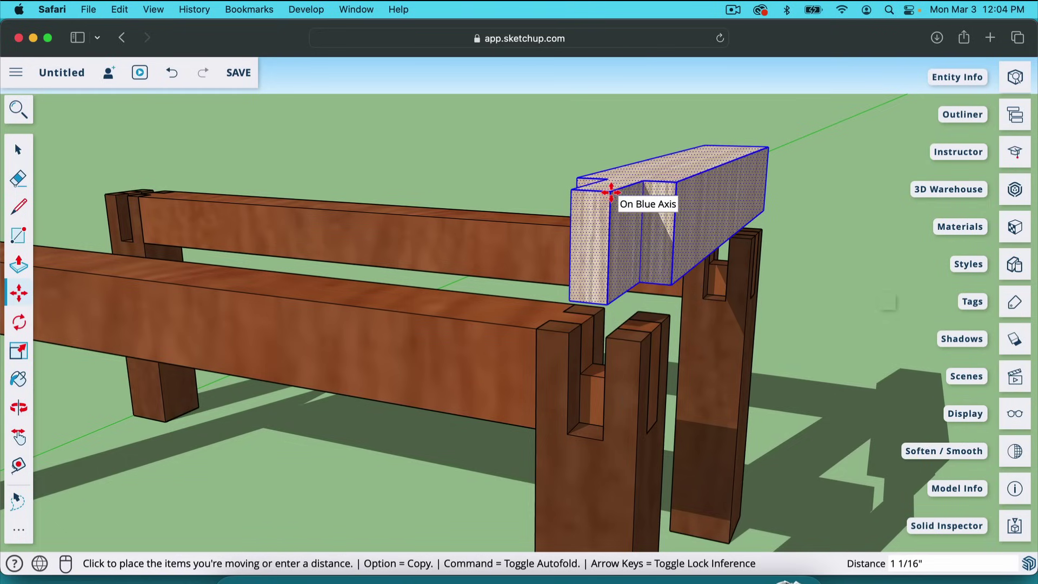
pyautogui.write('12')
pyautogui.press('Return')
# - Place a guide parallel to the tenon's end on its underside and draw a line across the tenon along it
pyautogui.scroll(-5, 656, 225)
pyautogui.moveTo(656, 312); pyautogui.dragTo(656, 274, button='middle')
pyautogui.press('t')
pyautogui.scroll(10, 623, 102)
pyautogui.click(623, 102)
pyautogui.scroll(3, 673, 139)
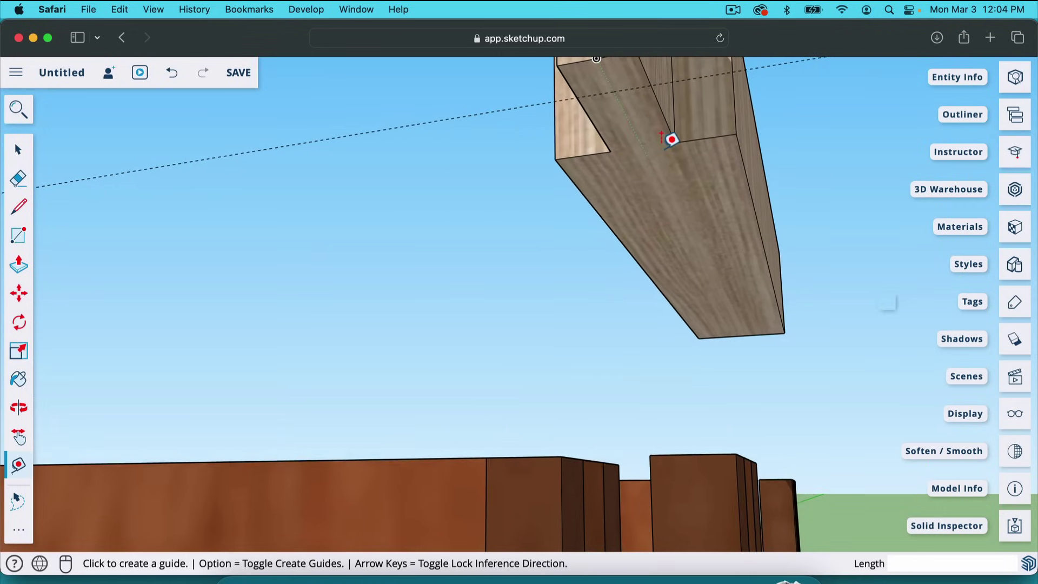
pyautogui.press('l')
pyautogui.click(577, 97)
pyautogui.click(651, 86)
# - Add a guide 1 1/4" from the first line, draw a second line across the tenon's underside, and erase the guides
pyautogui.press('t')
pyautogui.click(614, 91)
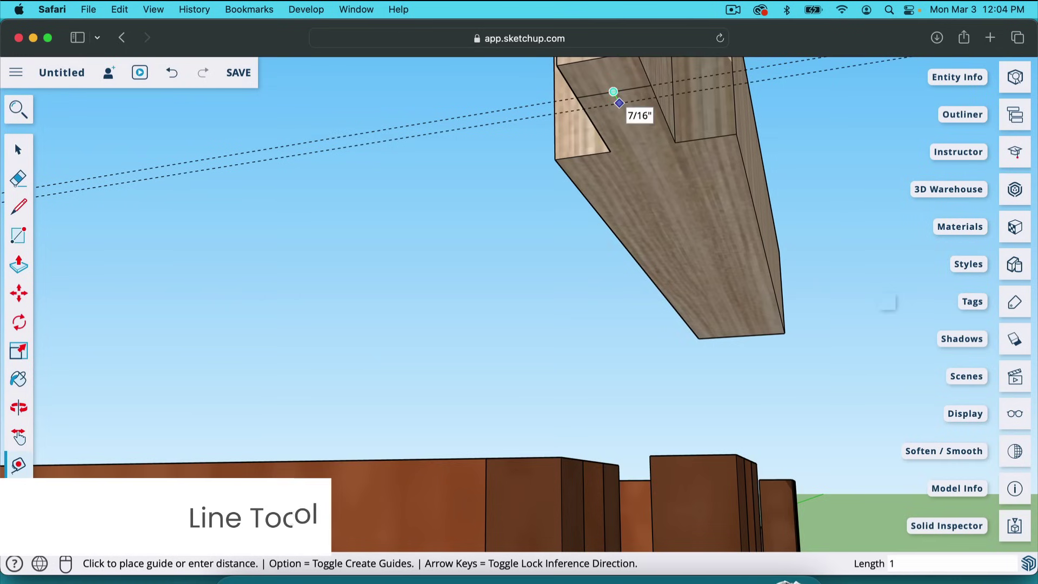
pyautogui.write('1 1/4')
pyautogui.press('Return')
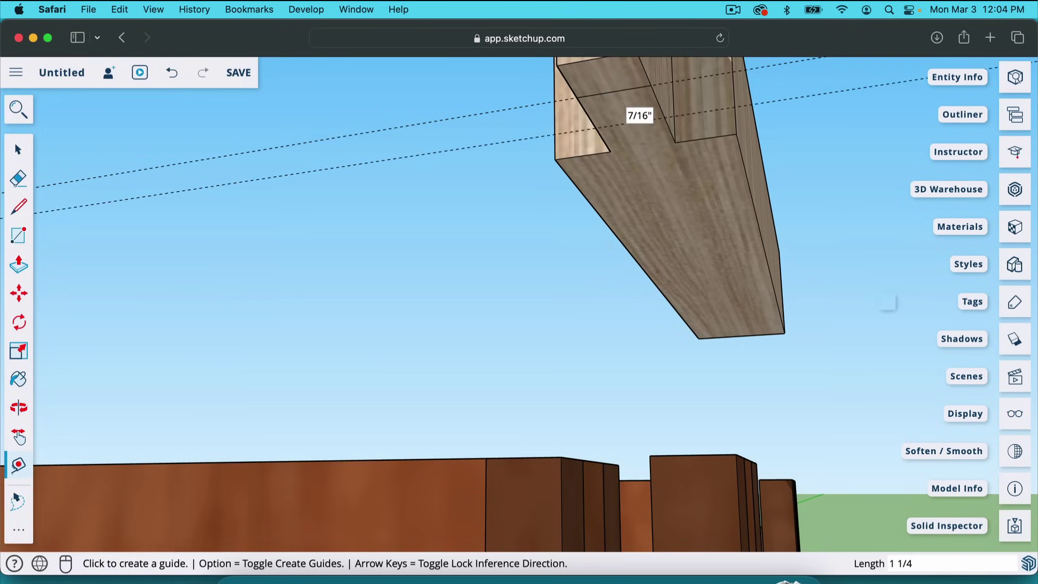
pyautogui.press('l')
pyautogui.click(596, 127)
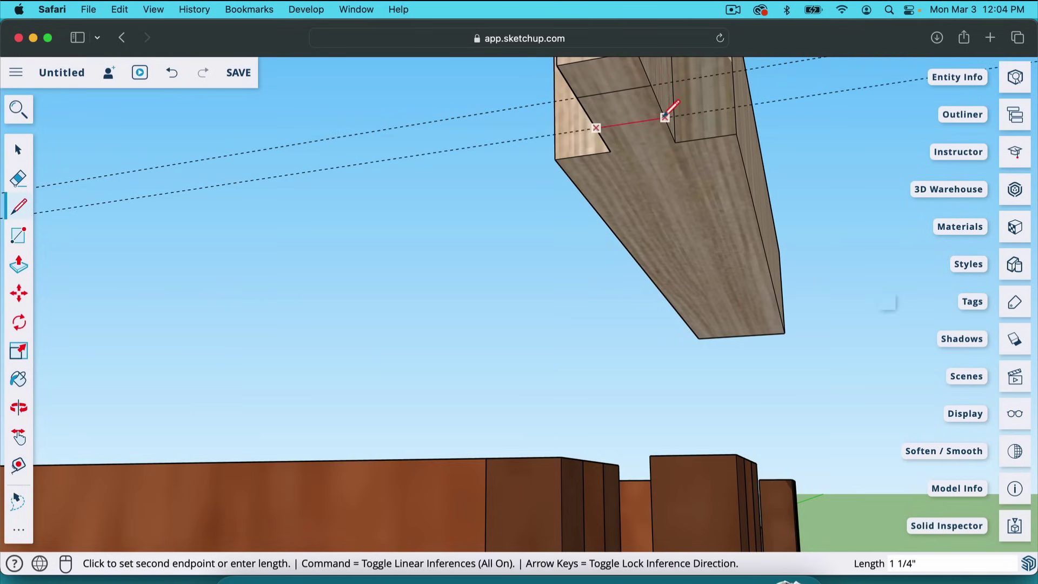
pyautogui.click(650, 119)
pyautogui.press('e')
pyautogui.click(528, 104)
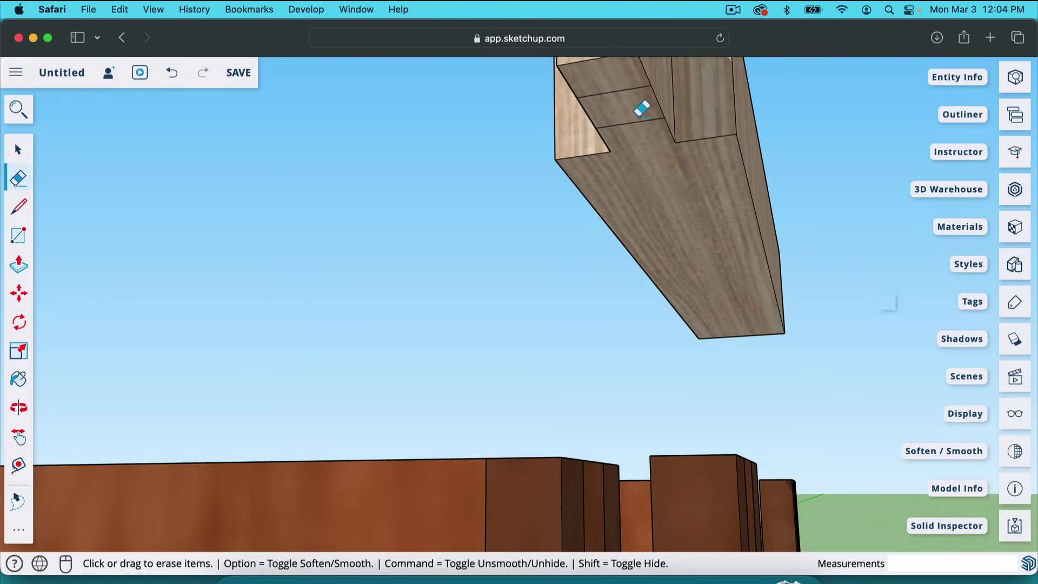
# - Push the rectangle between the two lines 1.75" up into the tenon to cut the notch
pyautogui.press('p')
pyautogui.click(632, 127)
pyautogui.click(635, 119)
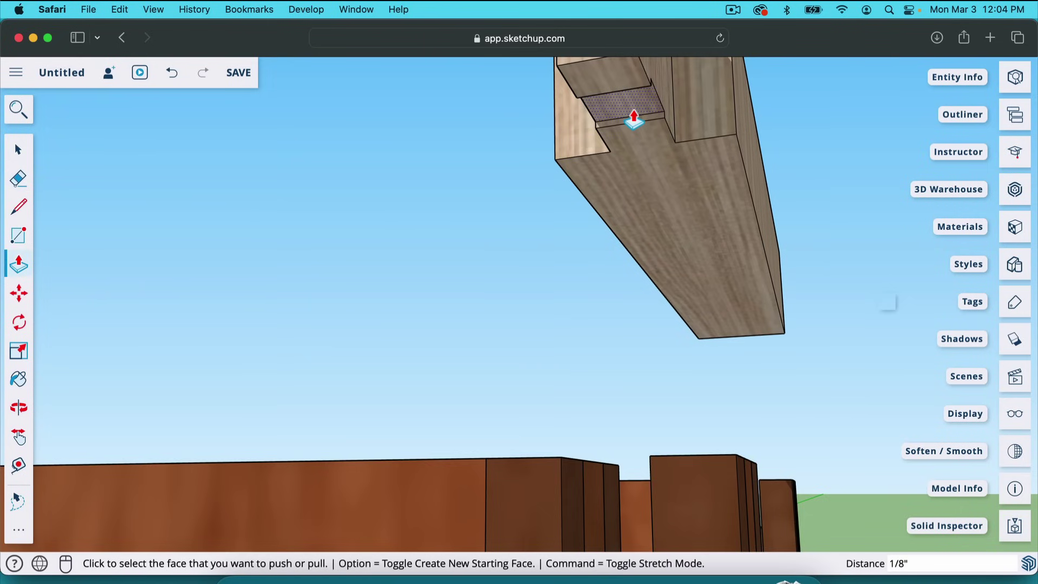
pyautogui.write('1.75')
pyautogui.press('Return')
pyautogui.scroll(-3, 590, 278)
pyautogui.press('o')
pyautogui.moveTo(718, 325); pyautogui.dragTo(547, 503)
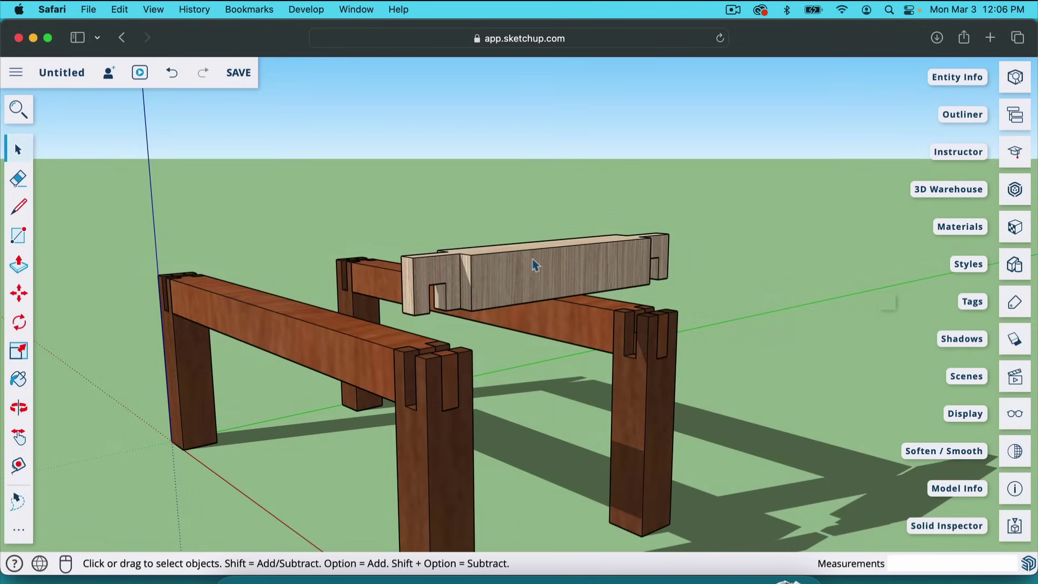
# - Make the whole short beam a component with a definition name beginning "Short"
pyautogui.tripleClick(534, 265)
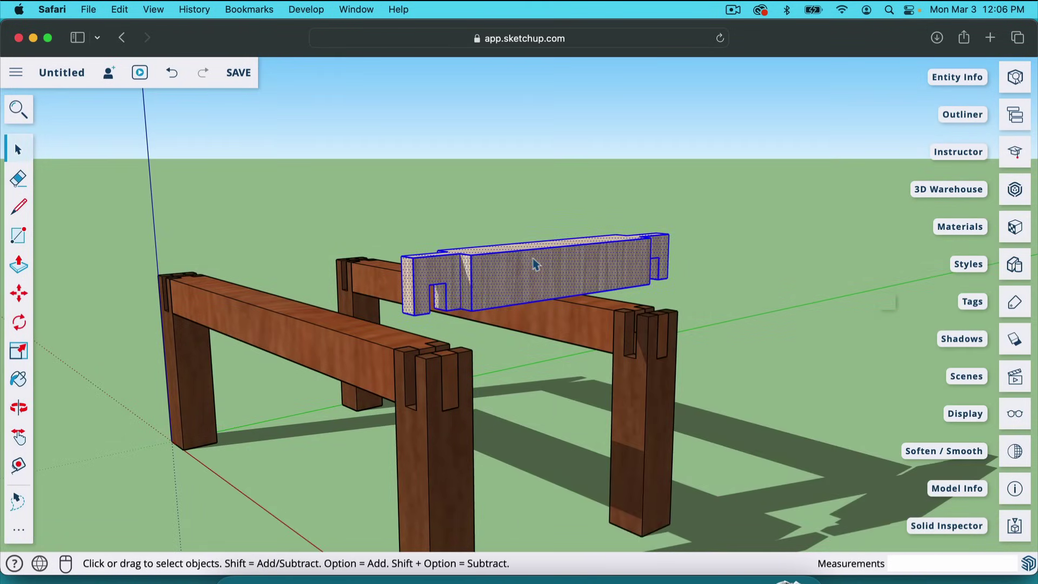
pyautogui.rightClick(534, 265)
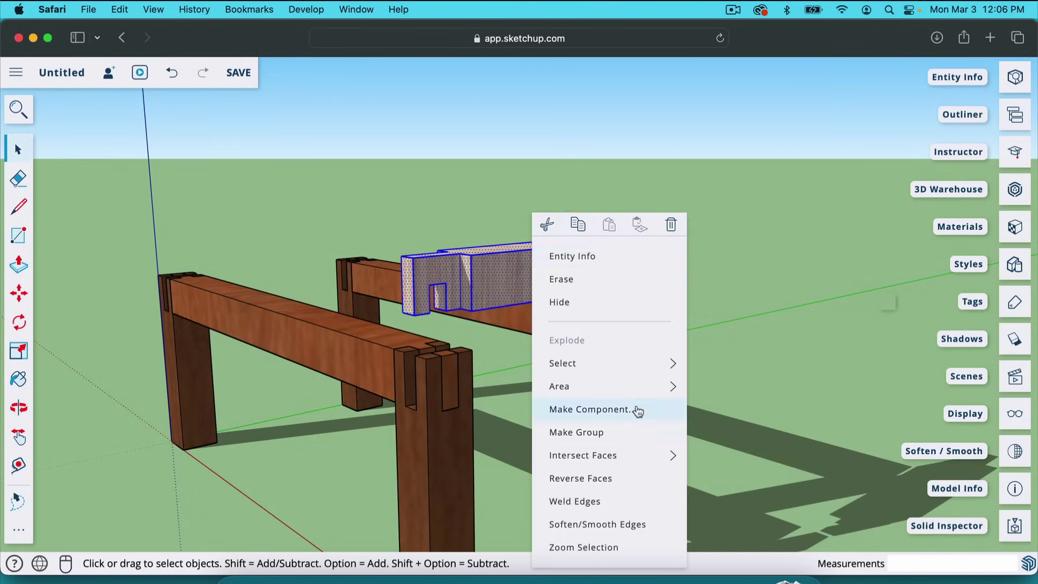
pyautogui.click(637, 410)
pyautogui.doubleClick(448, 320)
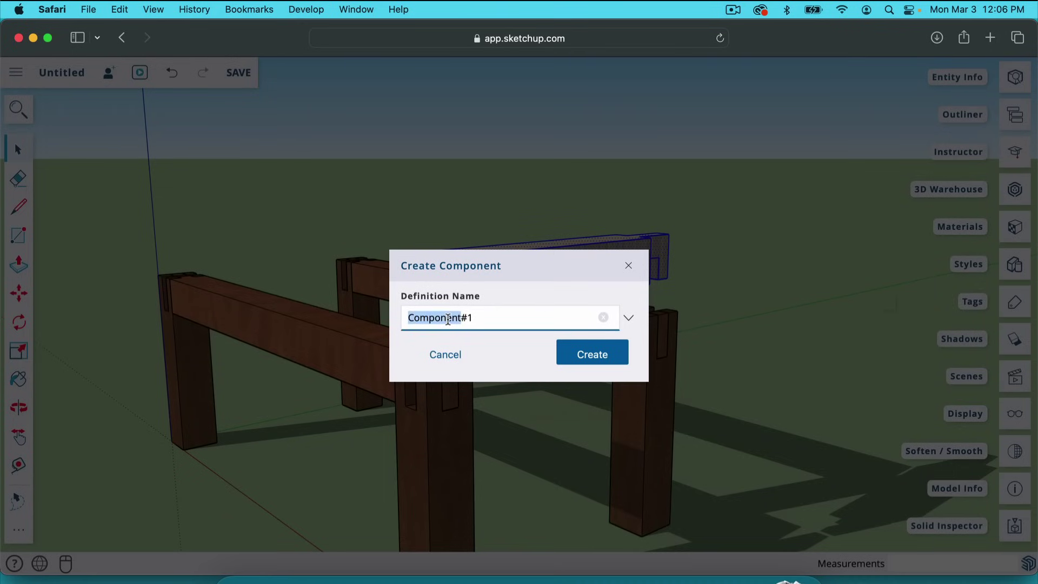
pyautogui.moveTo(472, 318); pyautogui.dragTo(379, 319)
pyautogui.write('Short')
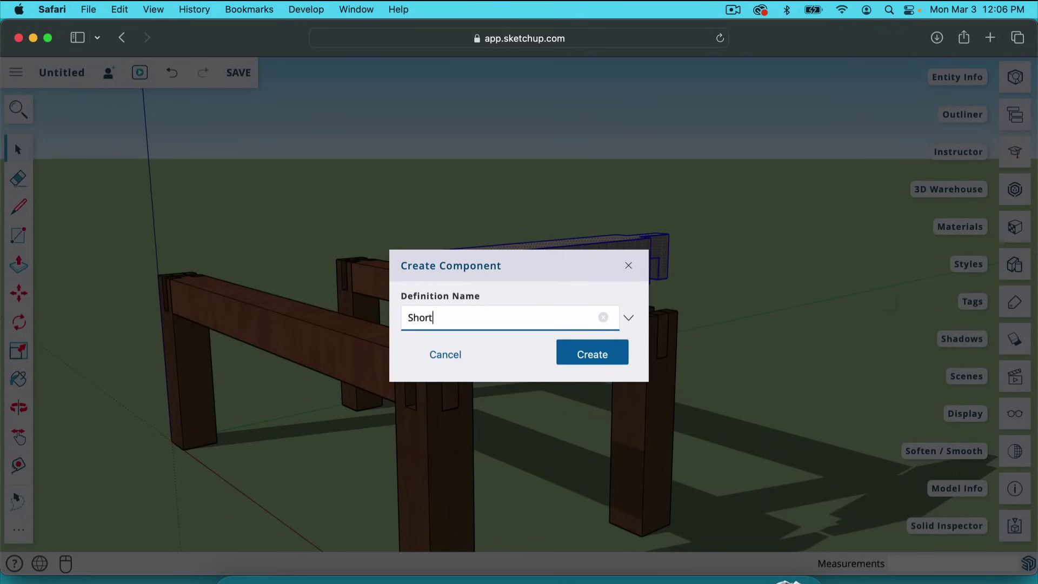
pyautogui.press('Return')
# - Select the adjoining long and short beams, move them 6" straight up along the blue axis, and clear the selection
pyautogui.press('m')
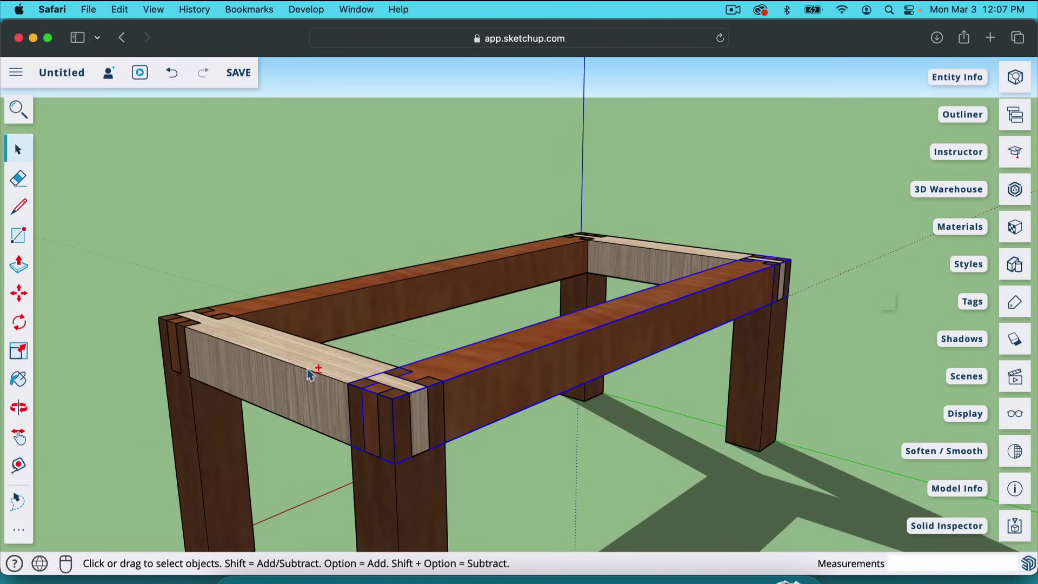
pyautogui.keyDown('shift'); pyautogui.click(303, 379); pyautogui.keyUp('shift')
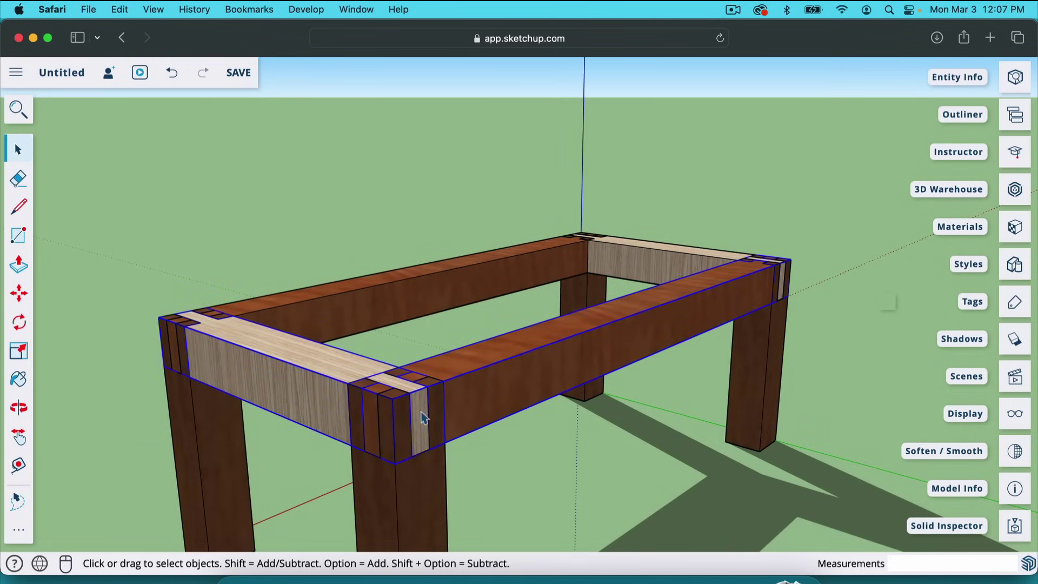
pyautogui.press('m')
pyautogui.click(403, 388)
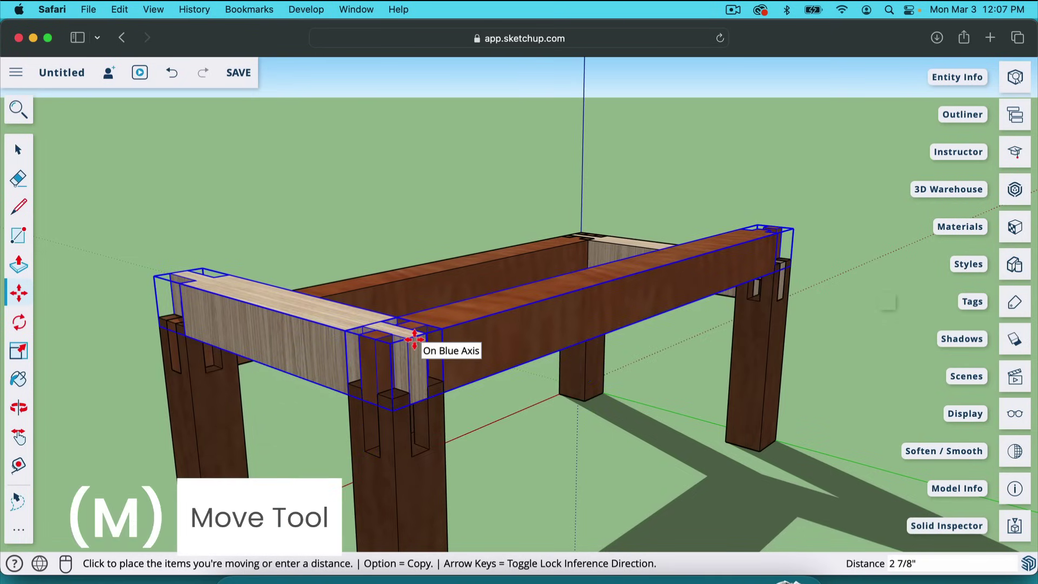
pyautogui.write('6')
pyautogui.press('Return')
pyautogui.press('space')
pyautogui.click(443, 365)
# - Examine the interlocked beam corner and the notched post prongs beneath it at close range
pyautogui.moveTo(442, 365); pyautogui.dragTo(468, 416, button='middle')
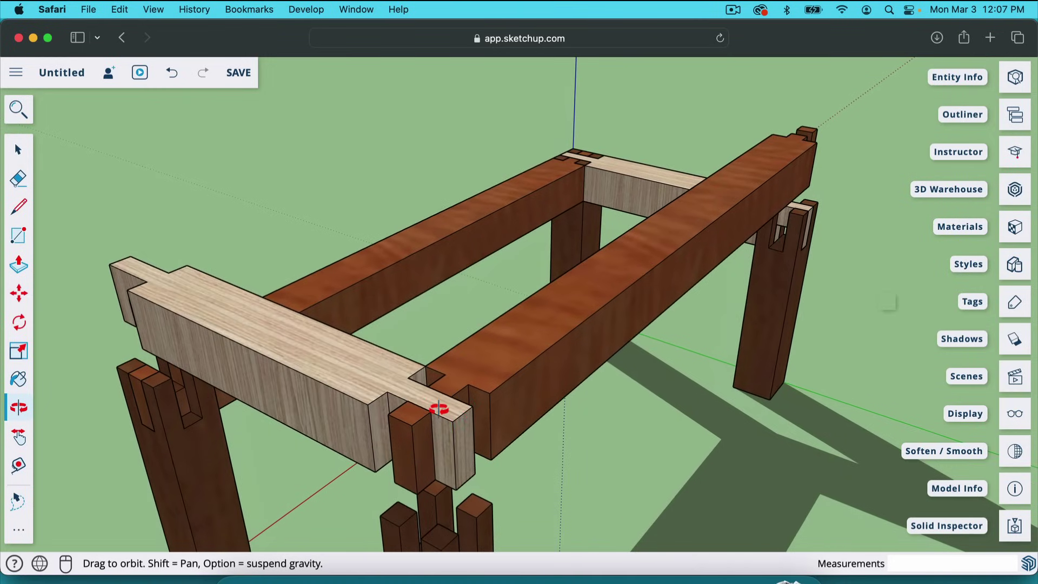
pyautogui.scroll(-5, 442, 380)
pyautogui.scroll(5, 433, 424)
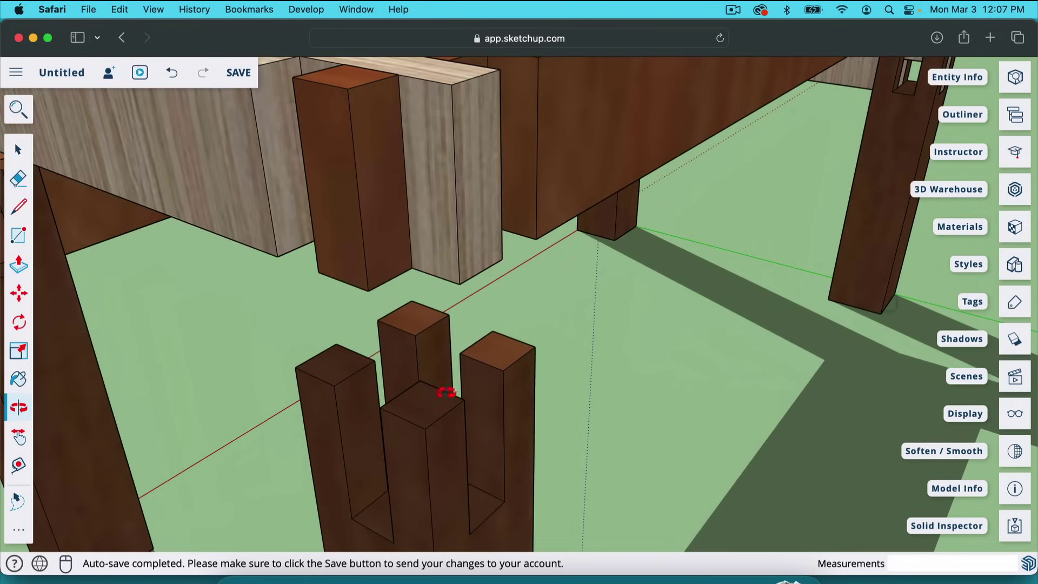
pyautogui.moveTo(419, 329); pyautogui.dragTo(340, 214, button='middle')
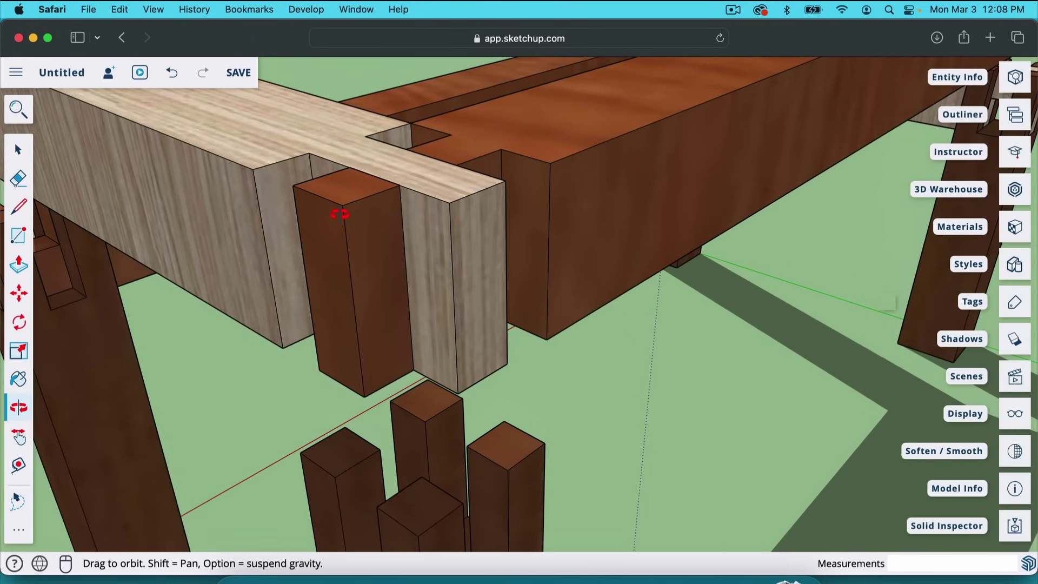
# - Lift the light-wood short beam about 3.5" straight up along the blue axis, out of its corner joint with the long beam
pyautogui.press('m')
pyautogui.press('space')
pyautogui.click(452, 233)
pyautogui.press('m')
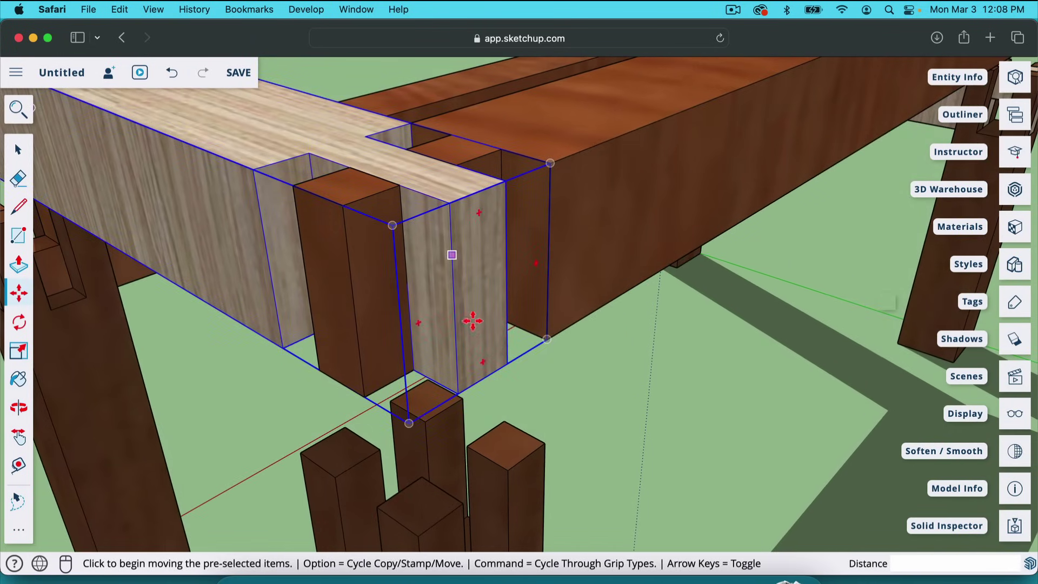
pyautogui.click(457, 393)
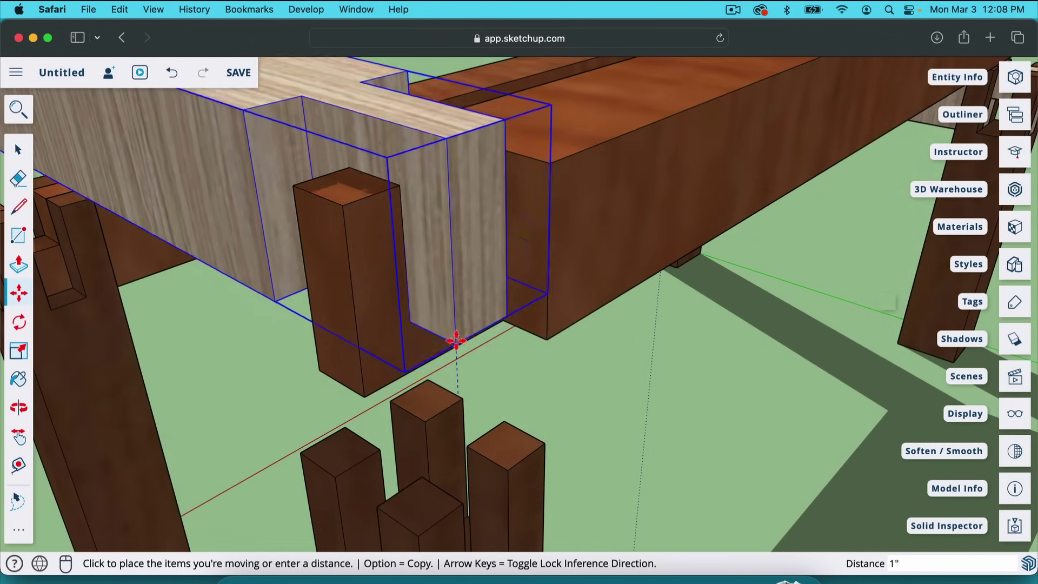
pyautogui.click(447, 227)
pyautogui.press('o')
pyautogui.moveTo(447, 228); pyautogui.dragTo(372, 285)
pyautogui.press('space')
pyautogui.click(372, 287)
pyautogui.press('o')
pyautogui.moveTo(468, 335); pyautogui.dragTo(334, 341)
# - Move the short beam 3.5" straight down along the blue axis, back into the long beam's notch
pyautogui.press('m')
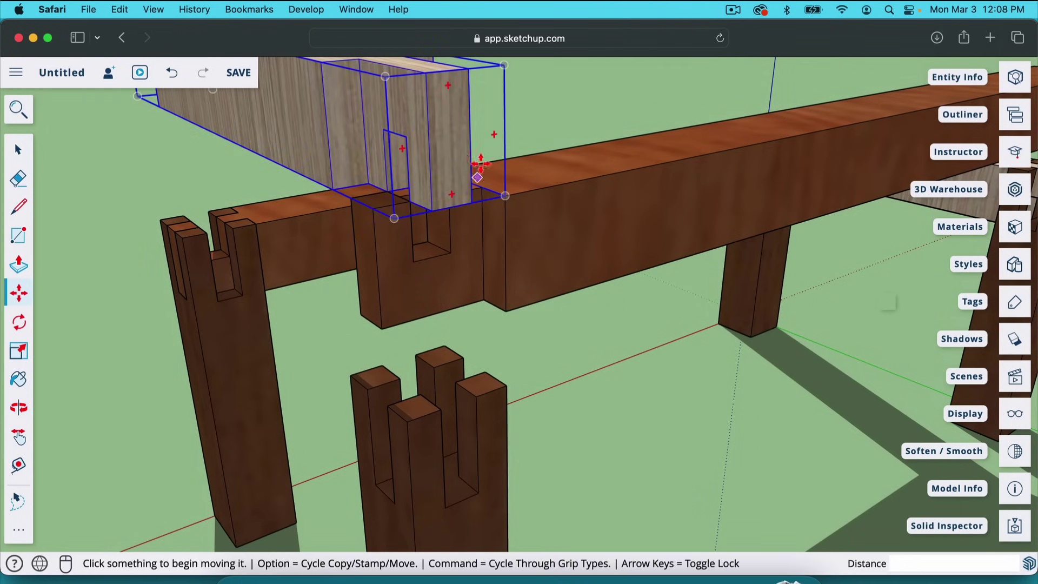
pyautogui.click(433, 211)
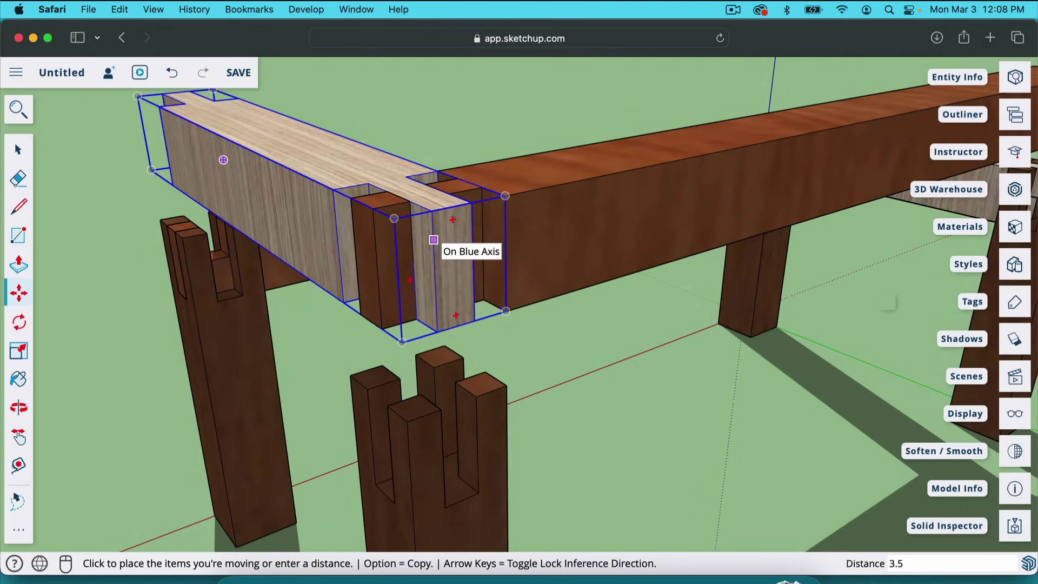
pyautogui.click(457, 232)
# - Select the interlocked long and short beams, move them 6" straight down onto the notched posts, and clear the selection
pyautogui.press('space')
pyautogui.click(564, 223)
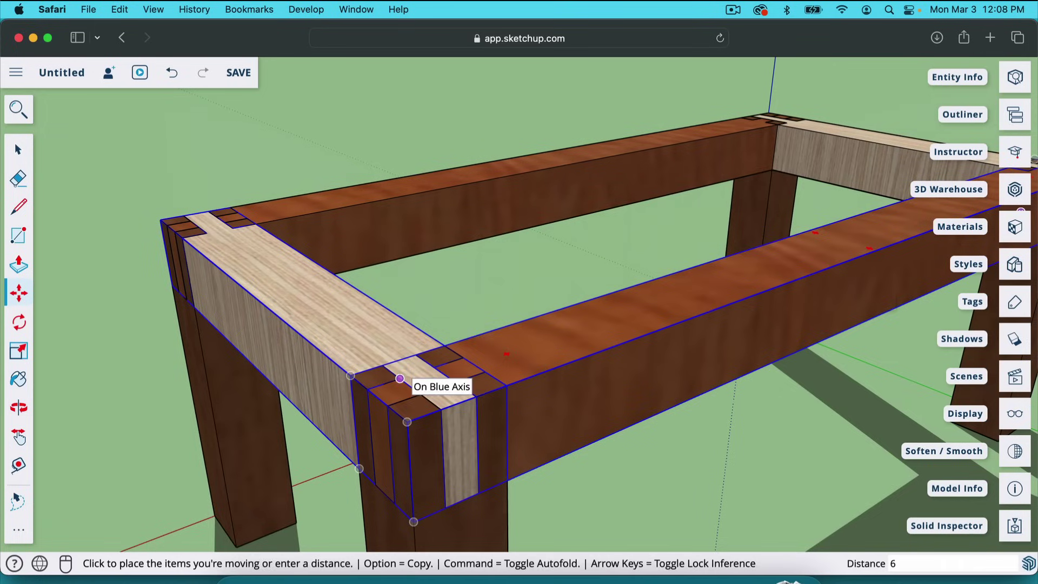
pyautogui.click(399, 379)
pyautogui.press('space')
pyautogui.click(479, 296)
# - Examine the assembled table frame from several sides, checking how the beams and posts meet at the corners
pyautogui.press('o')
pyautogui.scroll(-10, 476, 303)
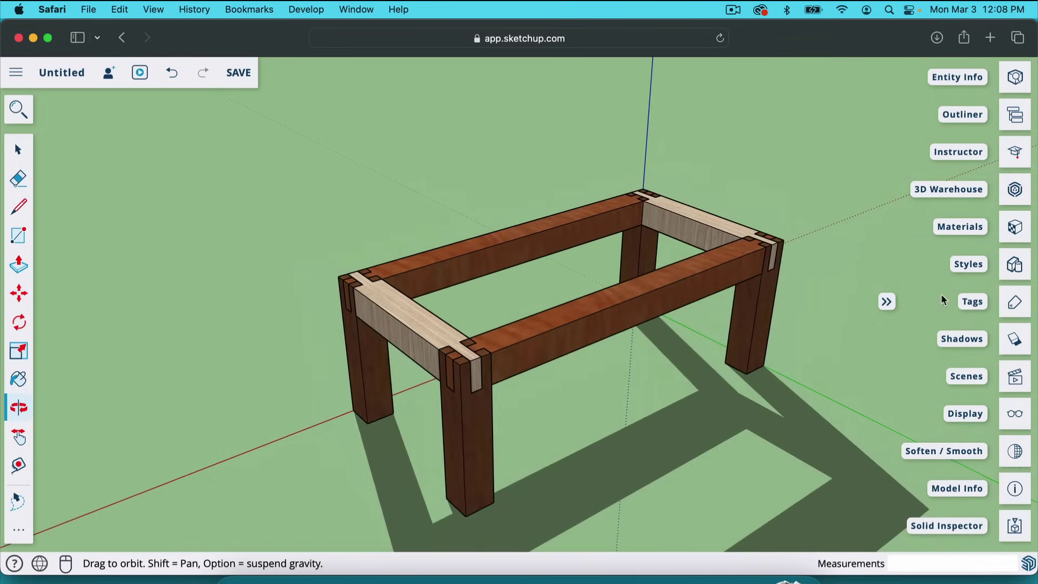
pyautogui.moveTo(941, 300); pyautogui.dragTo(318, 370)
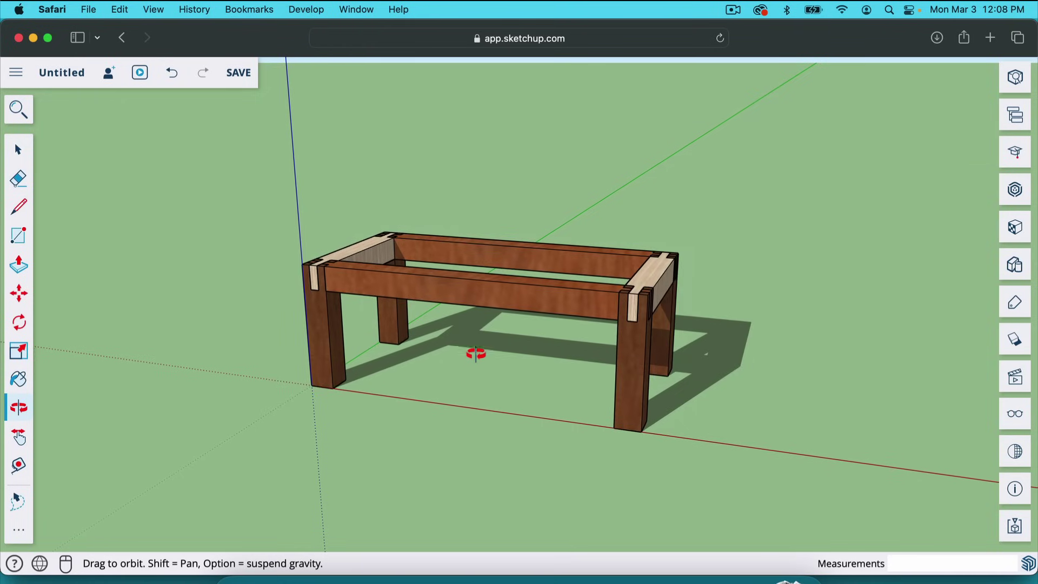
pyautogui.moveTo(246, 273); pyautogui.dragTo(506, 371)
pyautogui.scroll(3, 570, 236)
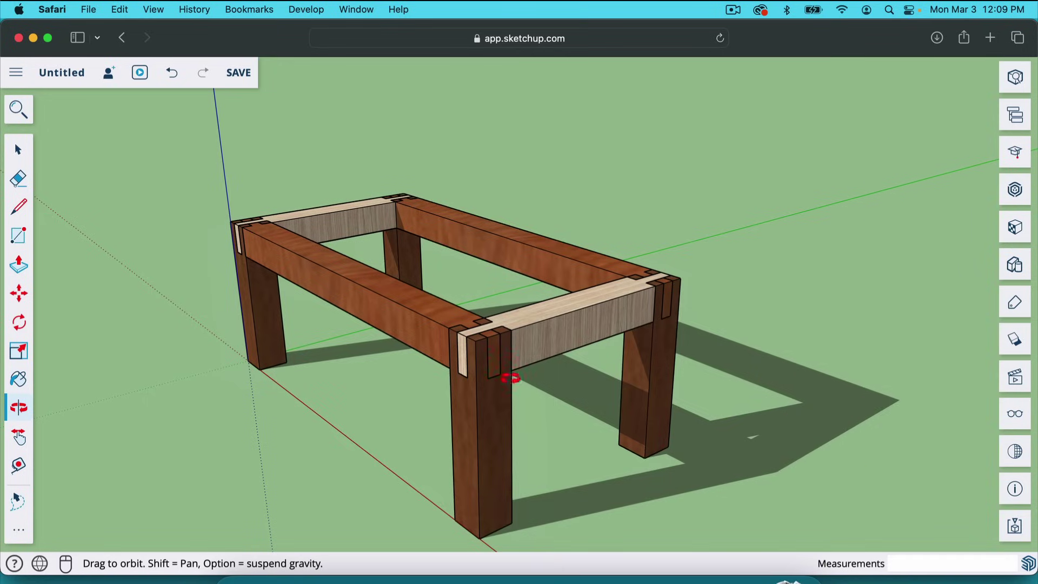
pyautogui.moveTo(376, 383); pyautogui.dragTo(416, 371)
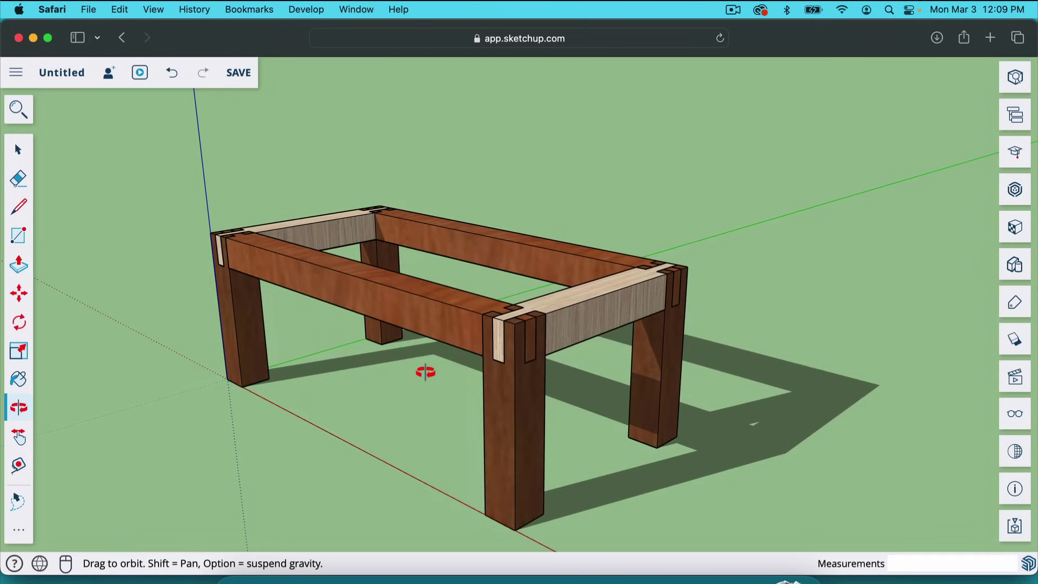
pyautogui.moveTo(534, 371); pyautogui.dragTo(529, 371)
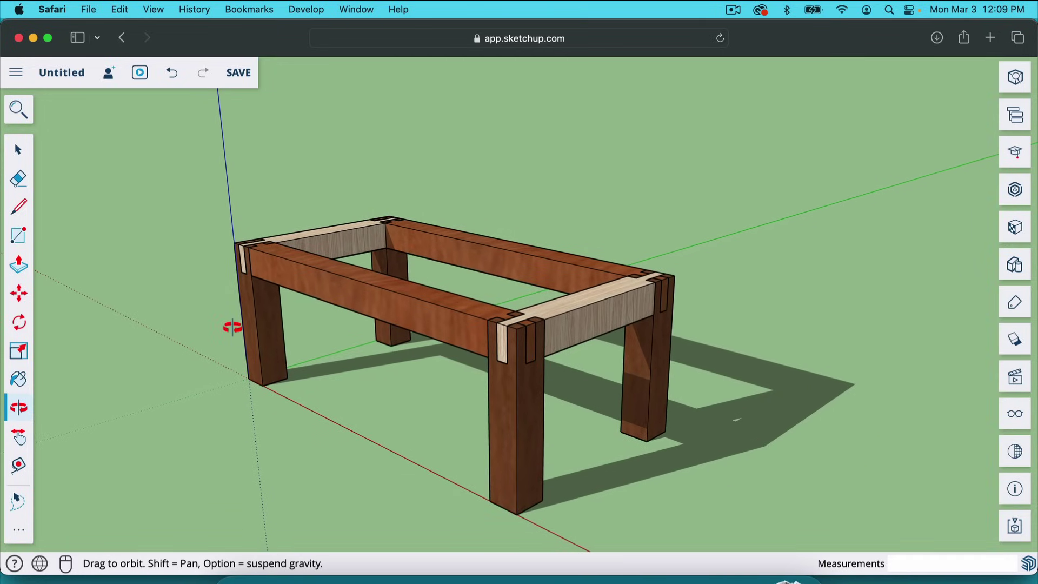
pyautogui.moveTo(475, 394); pyautogui.dragTo(520, 446)
pyautogui.moveTo(562, 388); pyautogui.dragTo(428, 336)
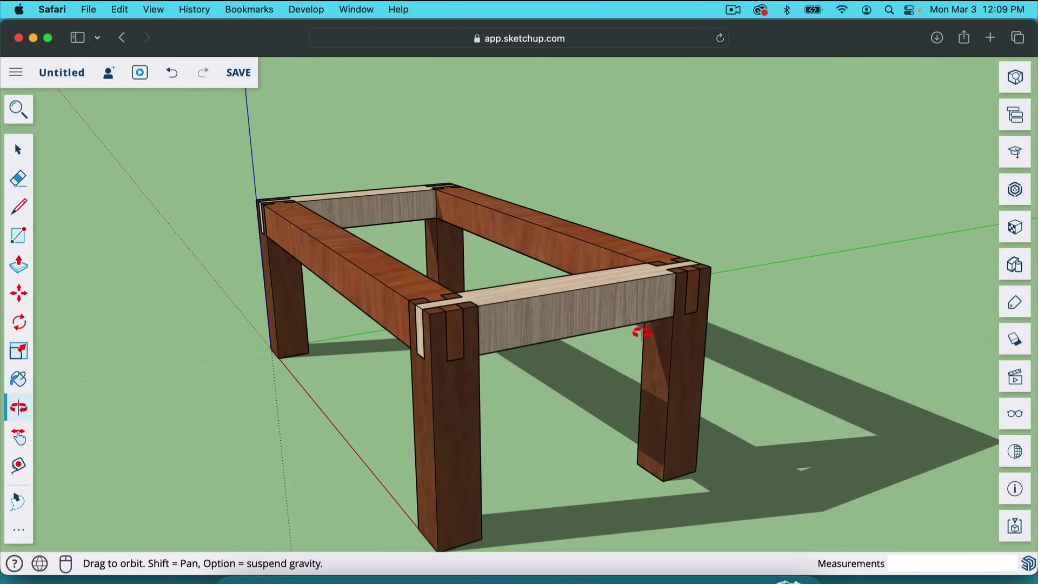